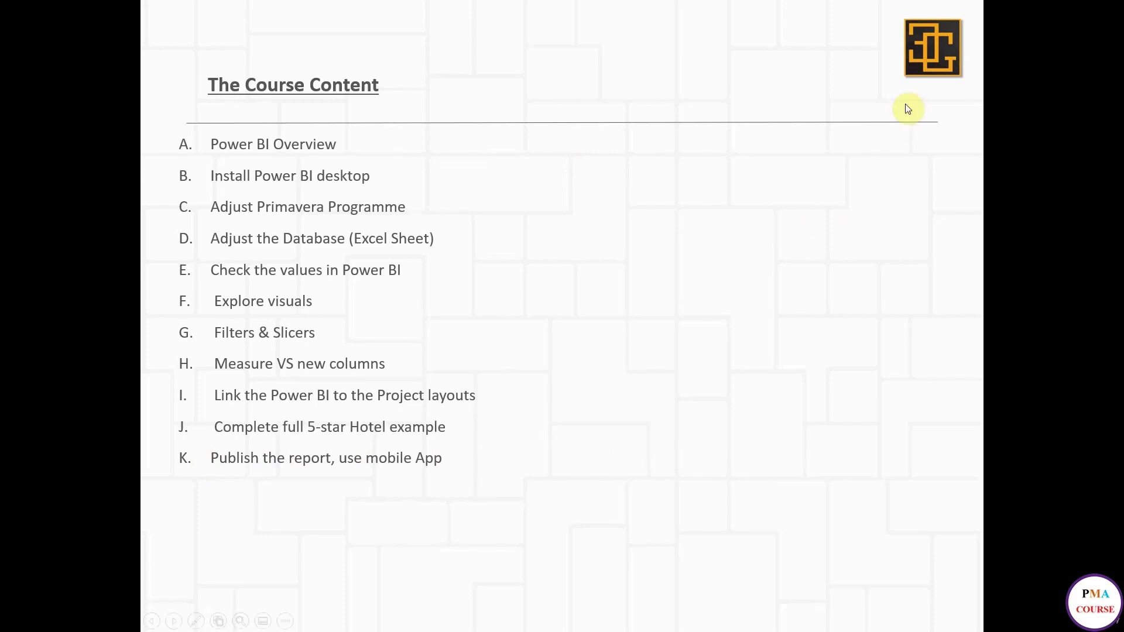
Advance the course slide show to the All Steps slide
click(489, 252)
click(490, 252)
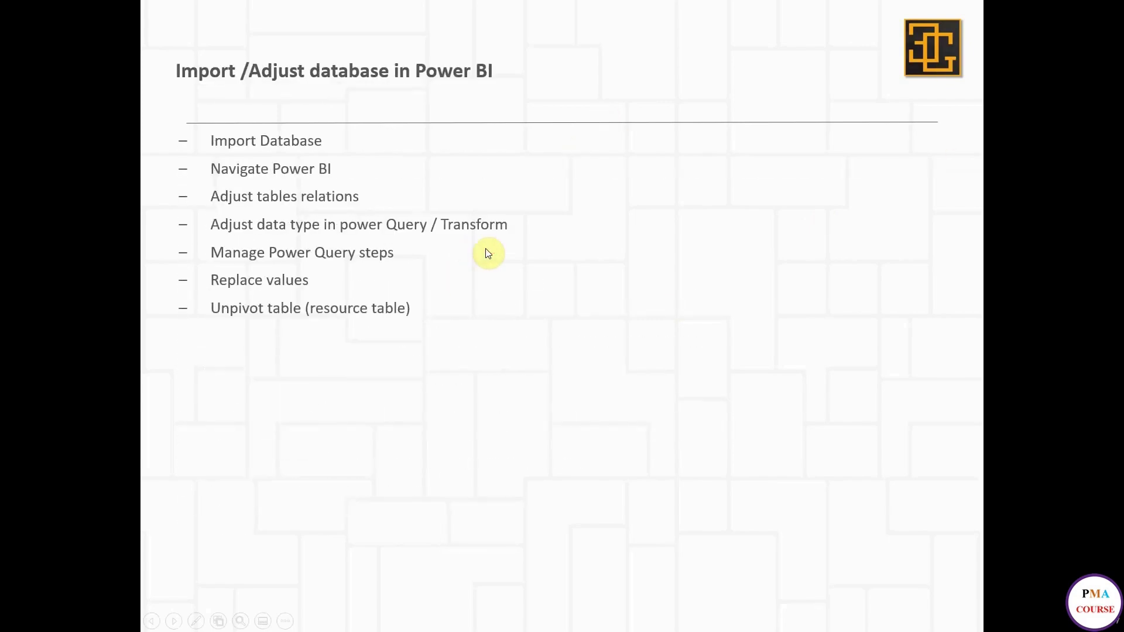
click(488, 253)
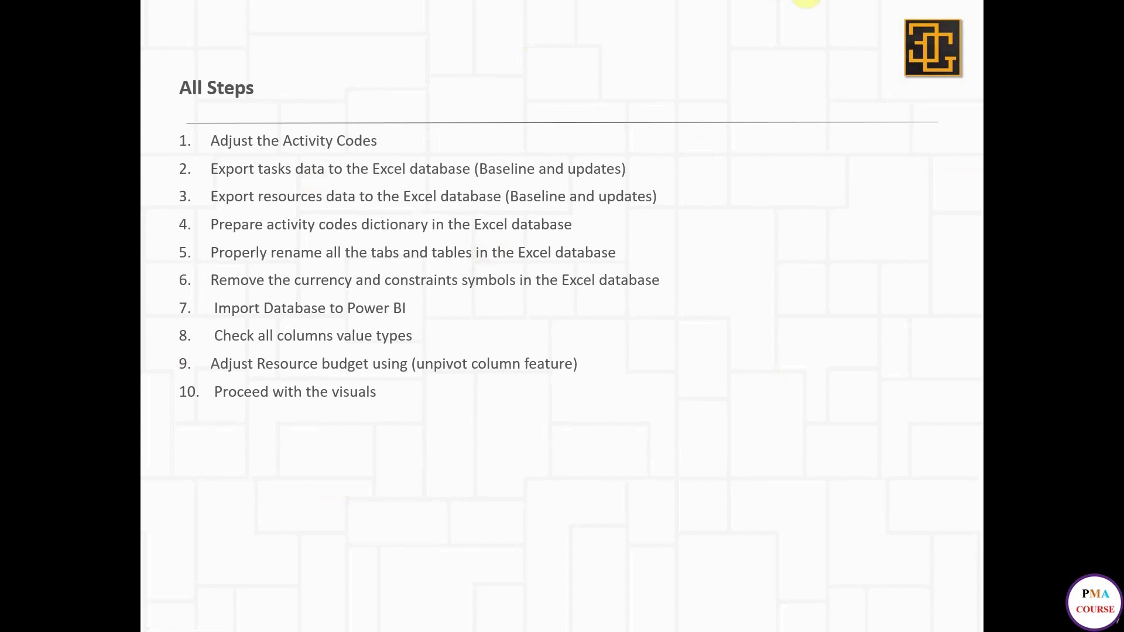
Switch to Photos and view the building's Cross section image and the 0GF ground-floor plan
key(alt+Tab)
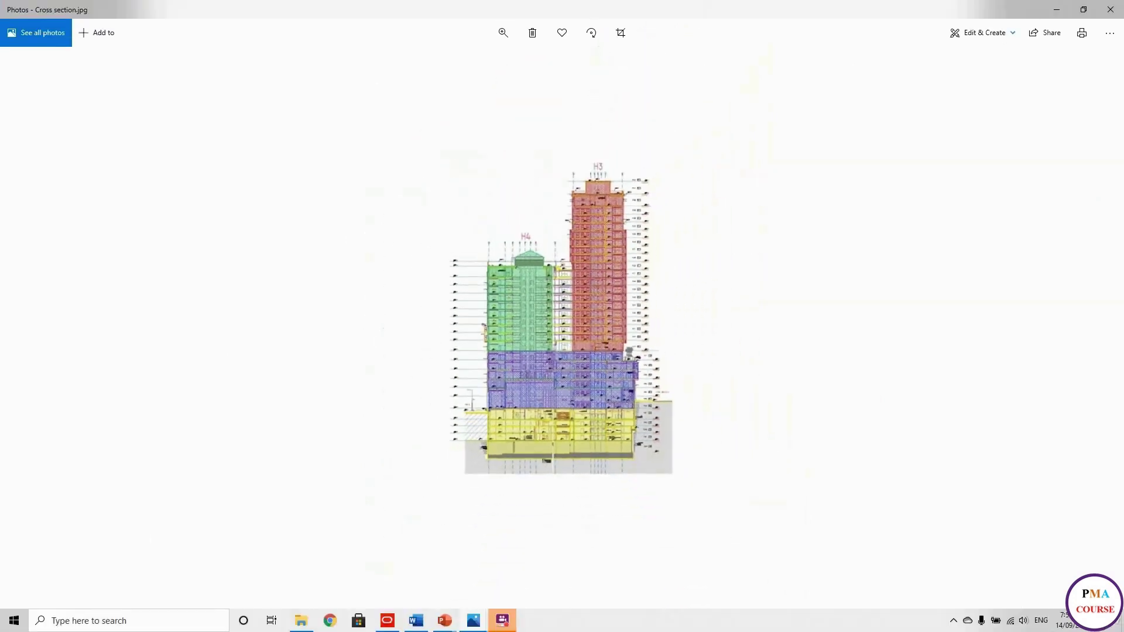
mouse_move(474, 620)
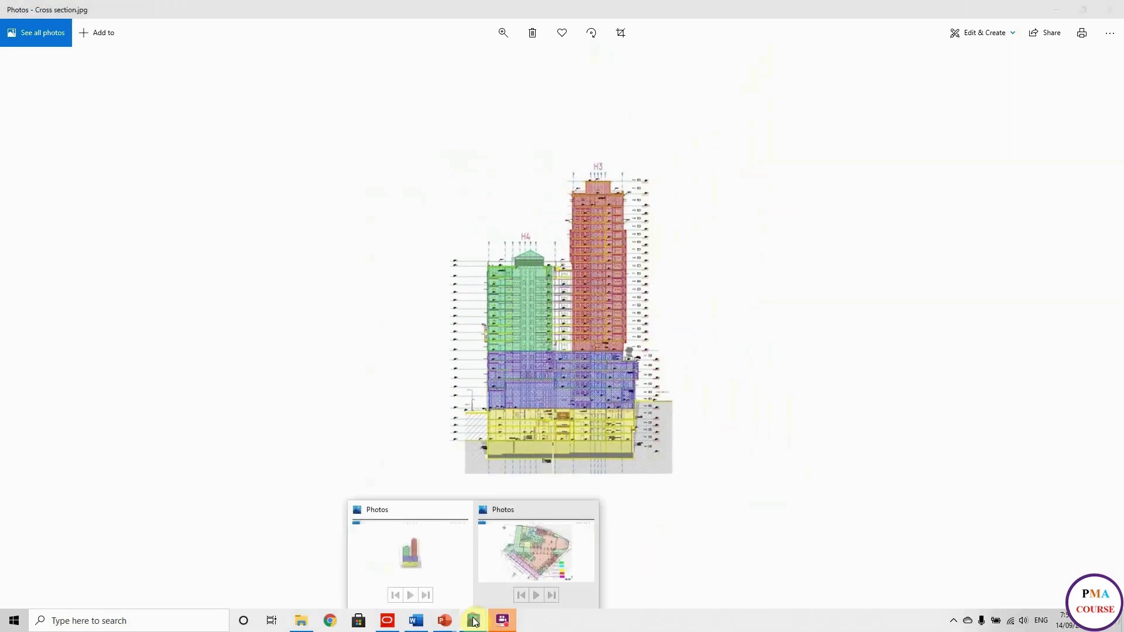
click(551, 571)
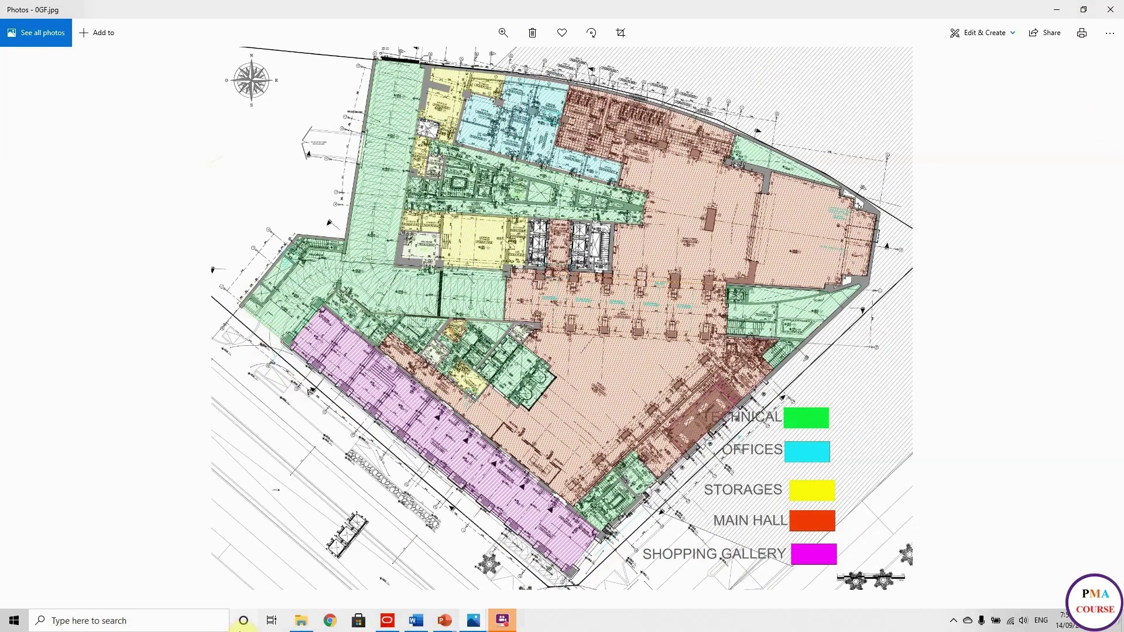
Switch to Primavera P6 and review the names and data dates of the baseline and two update projects under N2 - Hotel
click(387, 620)
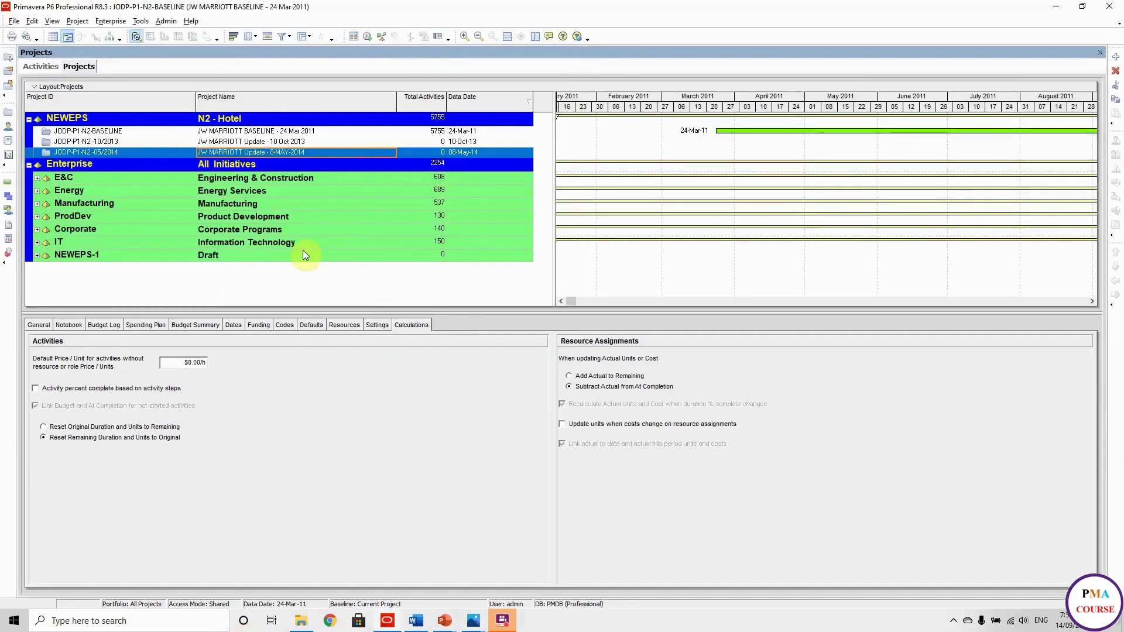
click(305, 132)
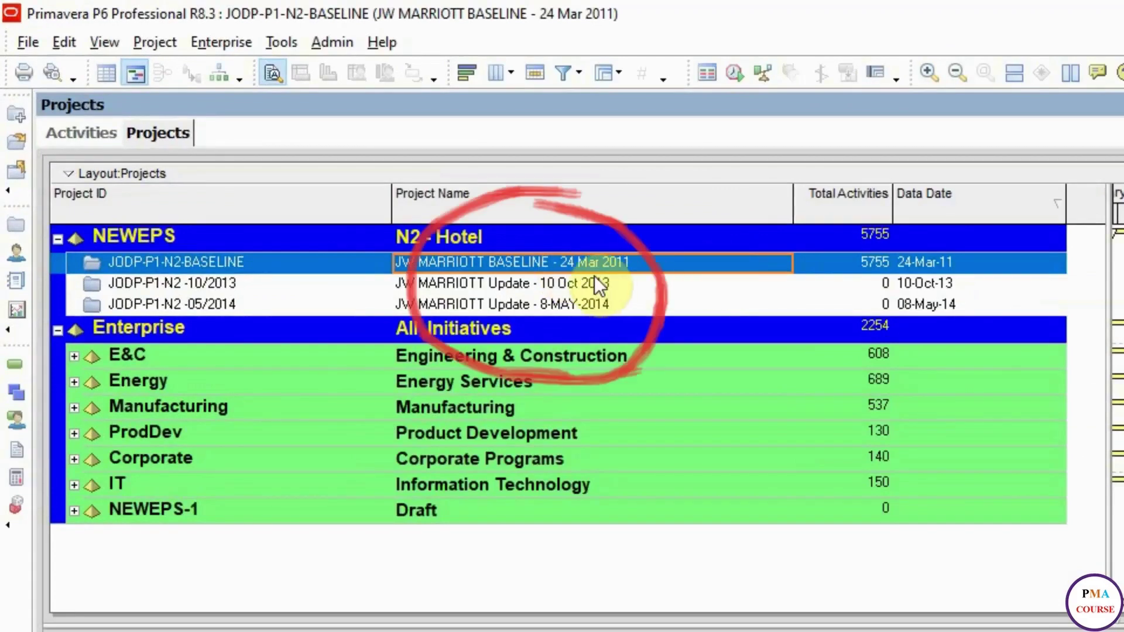
click(561, 299)
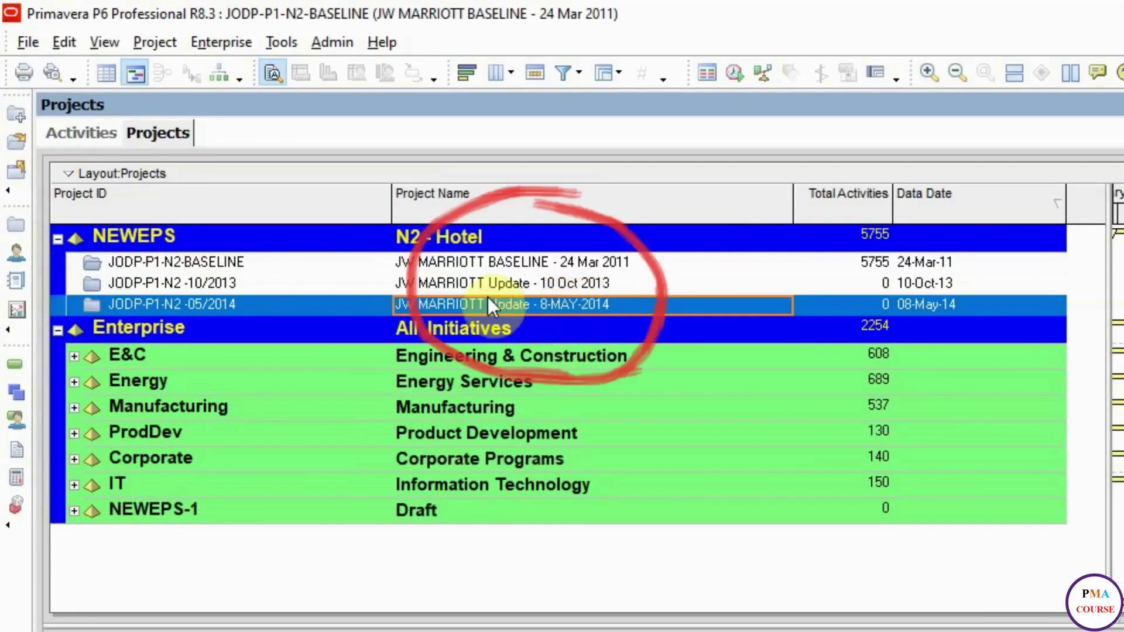
click(548, 282)
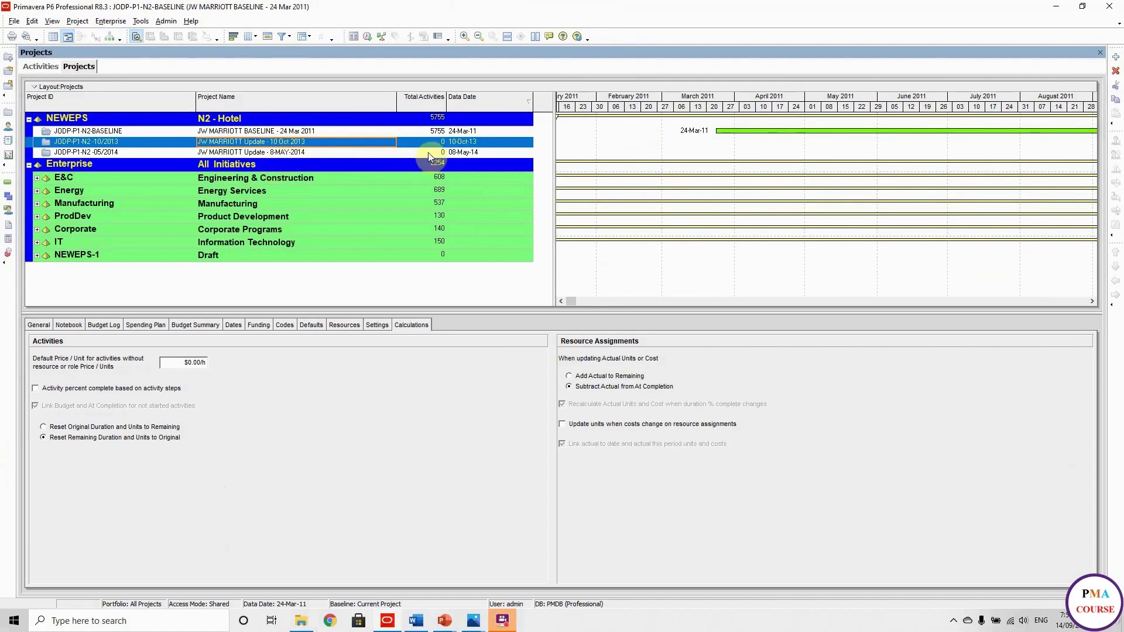
click(468, 132)
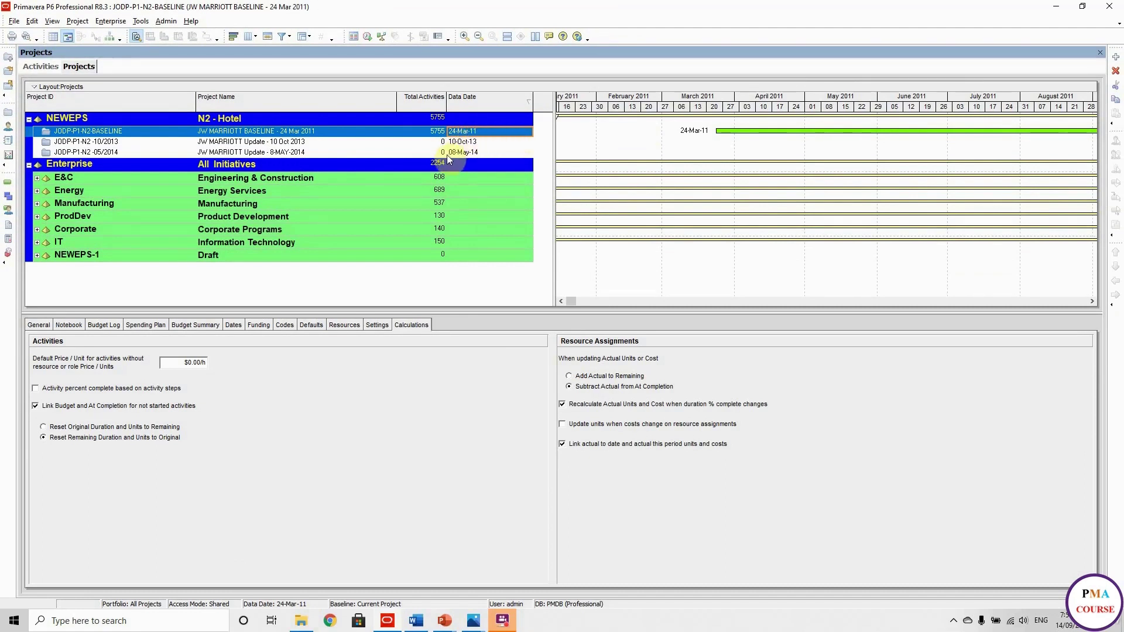
click(456, 153)
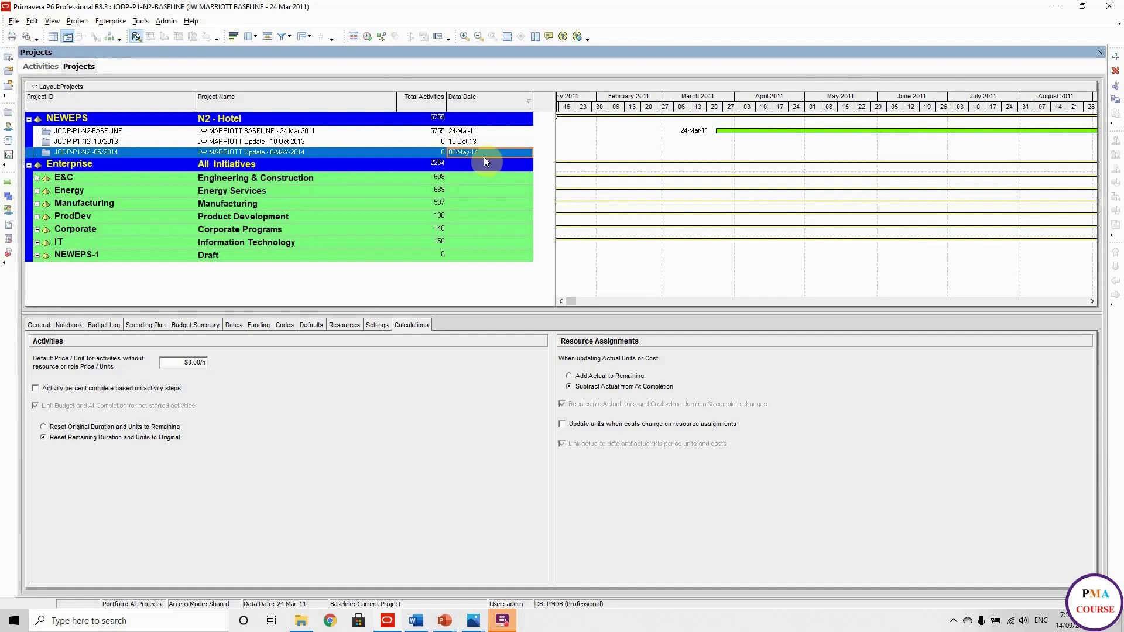
click(465, 146)
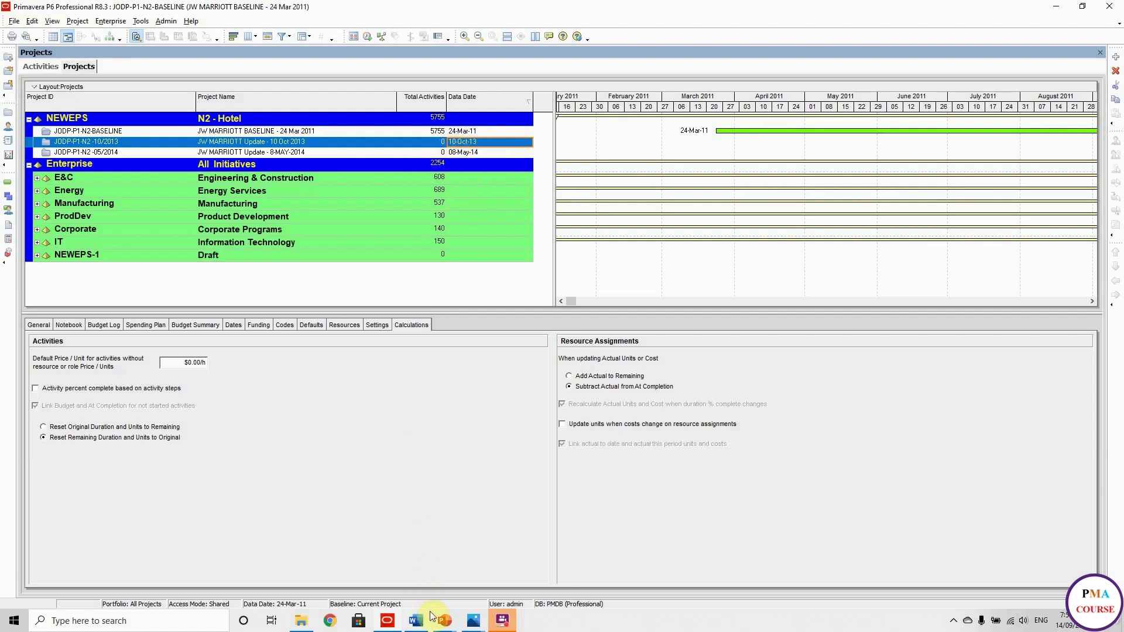
Check the All Steps slide in the PowerPoint slide show and return to Primavera P6
mouse_move(445, 619)
click(473, 602)
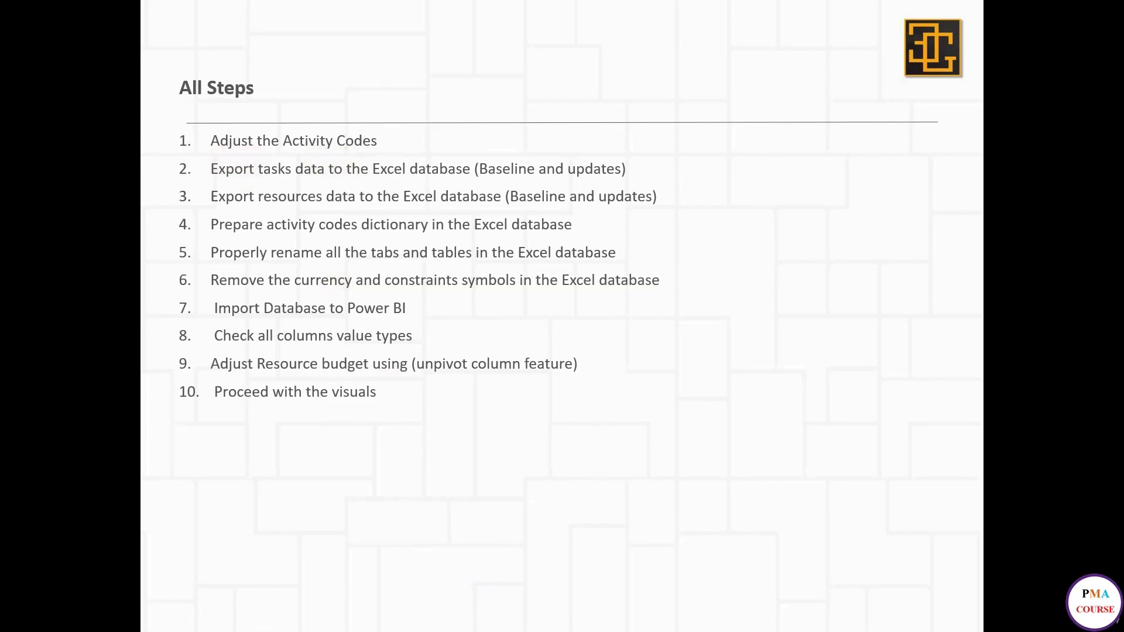
key(alt+Tab)
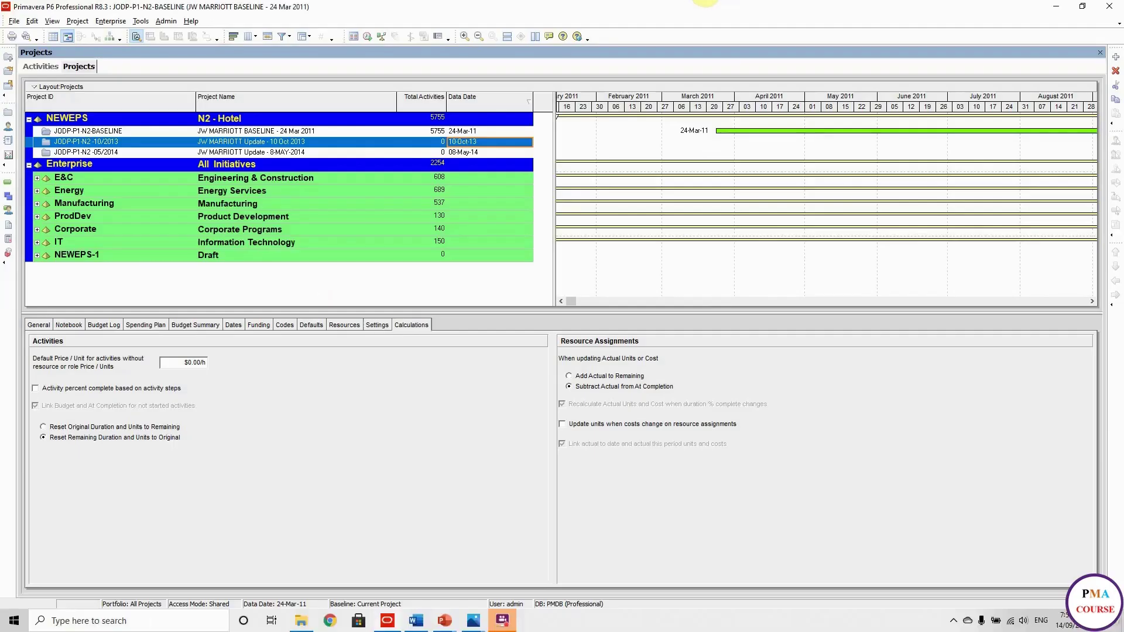
Open the JW MARRIOTT BASELINE - 24 Mar 2011 project
click(316, 131)
right_click(313, 132)
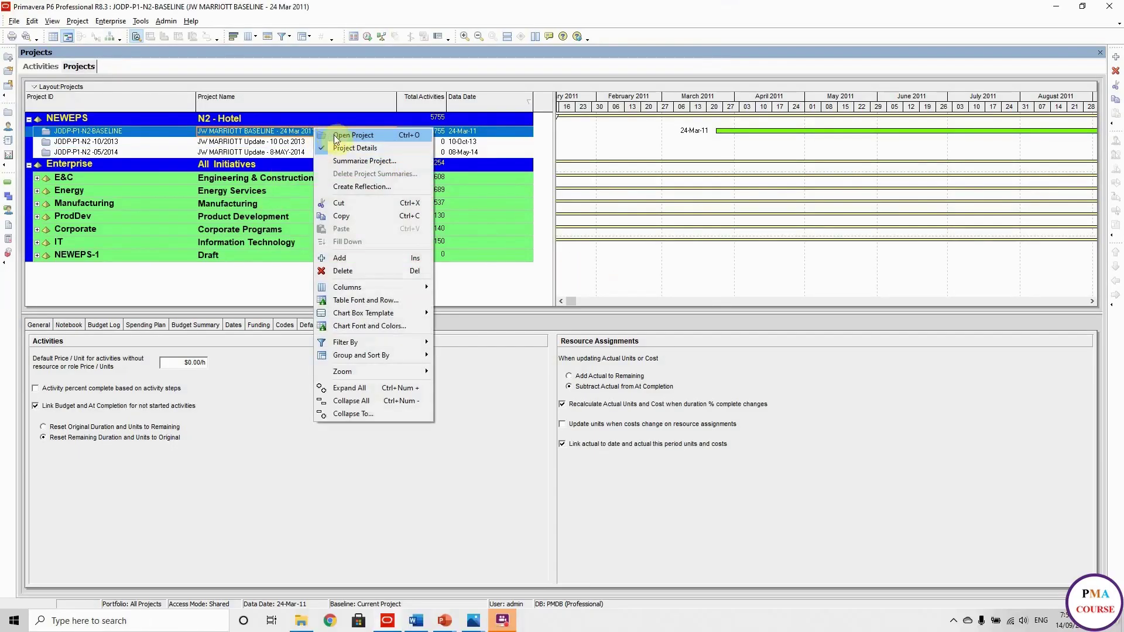
click(347, 136)
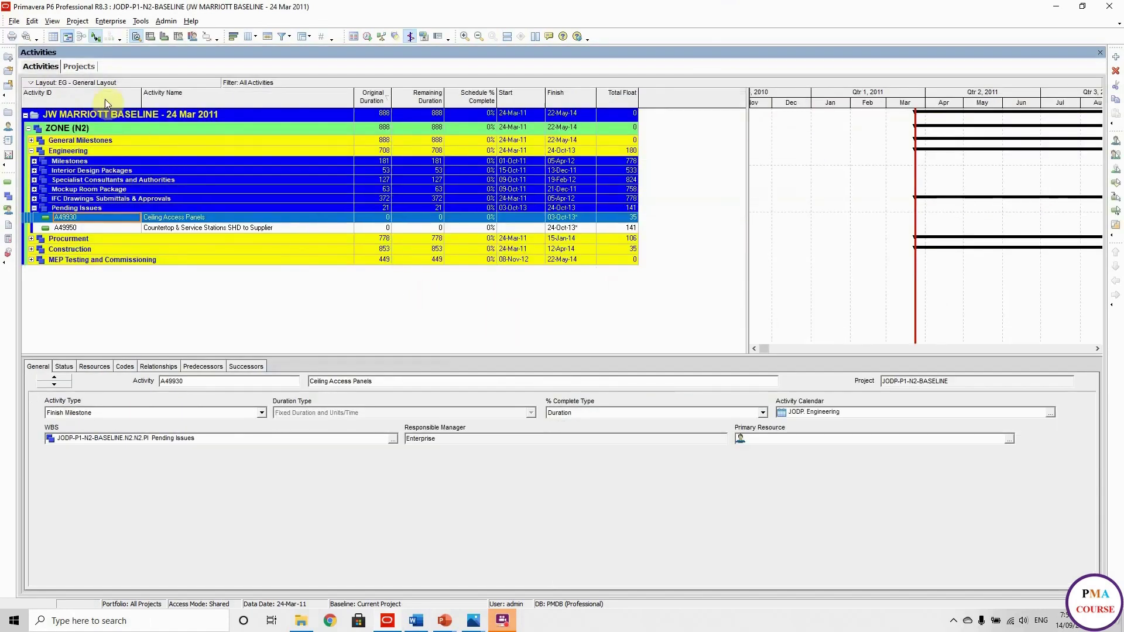
Open the EG - Activity Codes layout without saving the current layout's changes, and widen the activity table to show all code columns
click(82, 82)
mouse_move(78, 100)
click(162, 96)
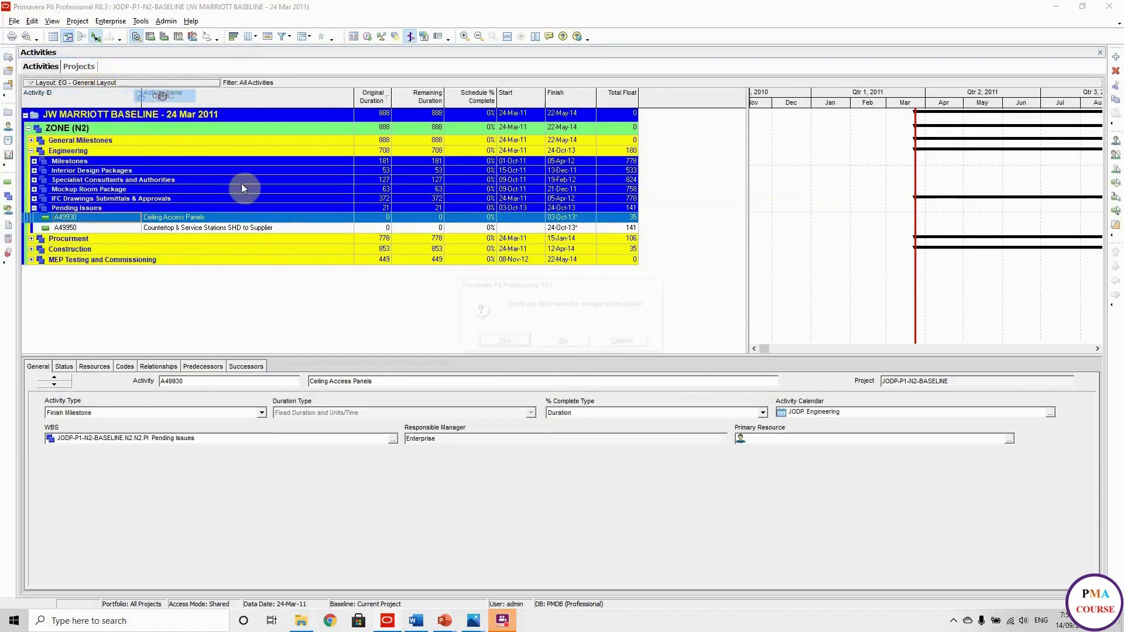
click(563, 341)
scroll(550, 366, down, 1)
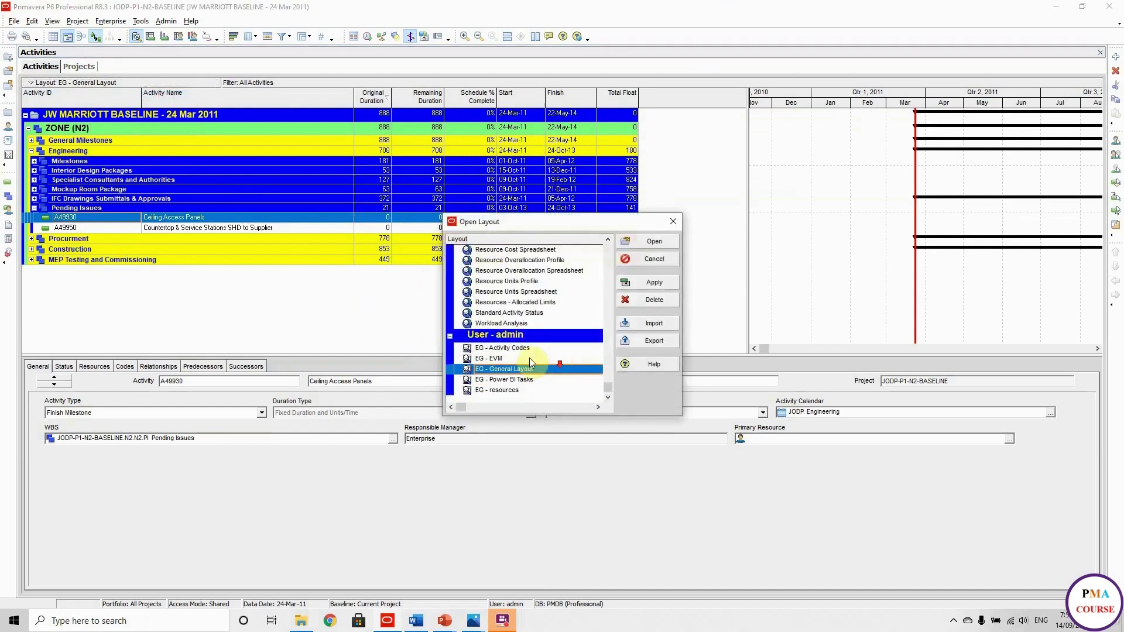
click(503, 348)
click(656, 287)
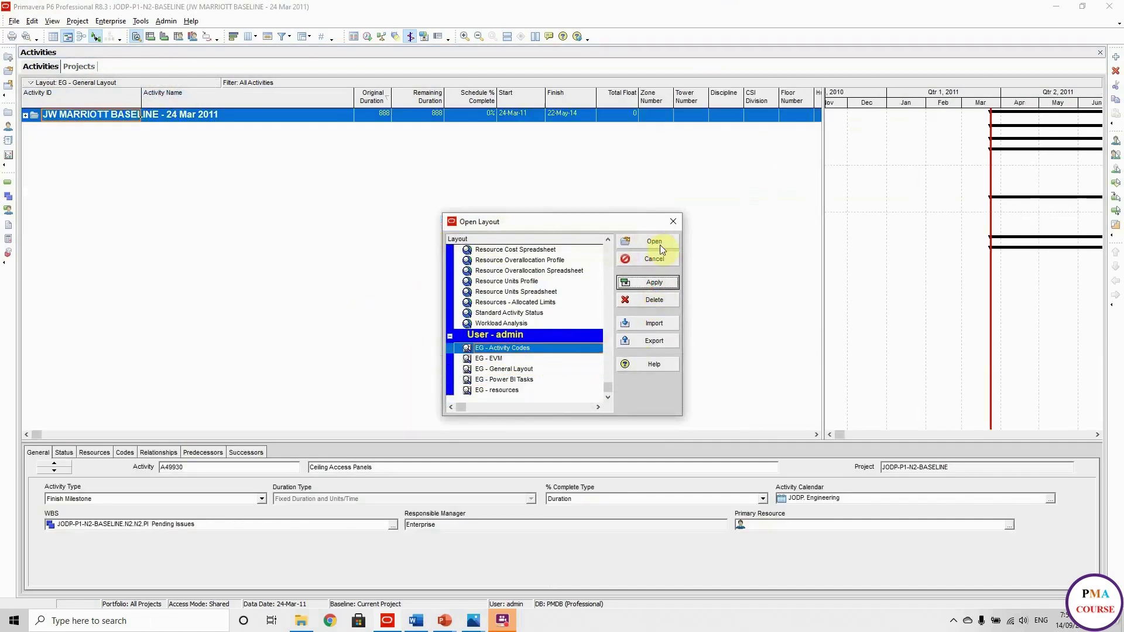
click(659, 245)
drag(825, 186, 961, 163)
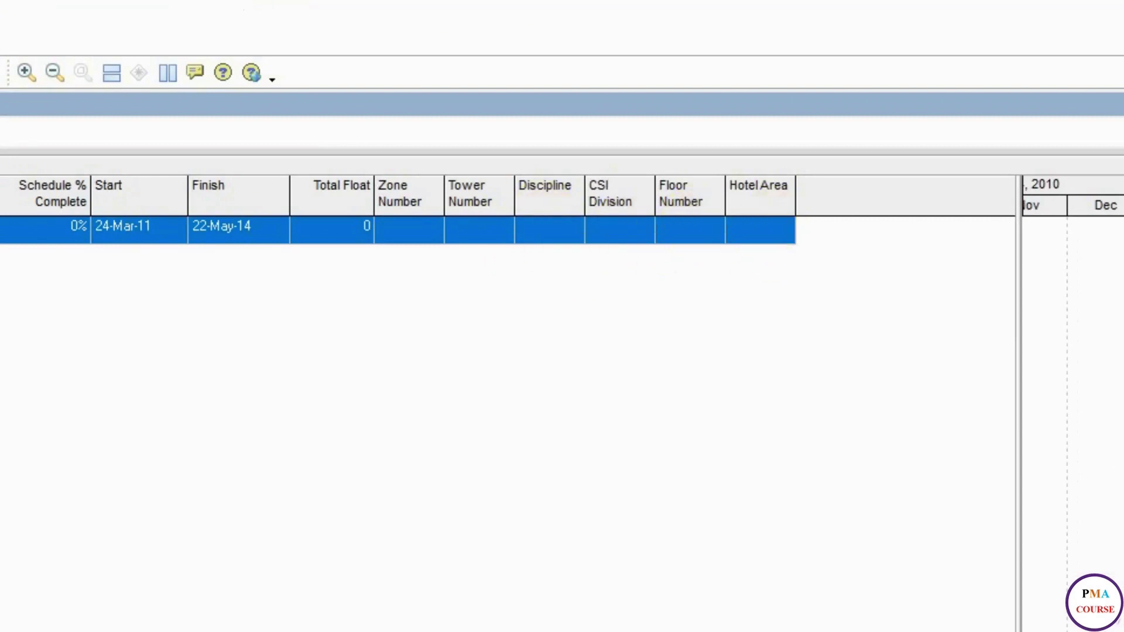
Expand the baseline project's WBS through ZONE (N2) and Construction to the Podium & Towers branches
click(26, 115)
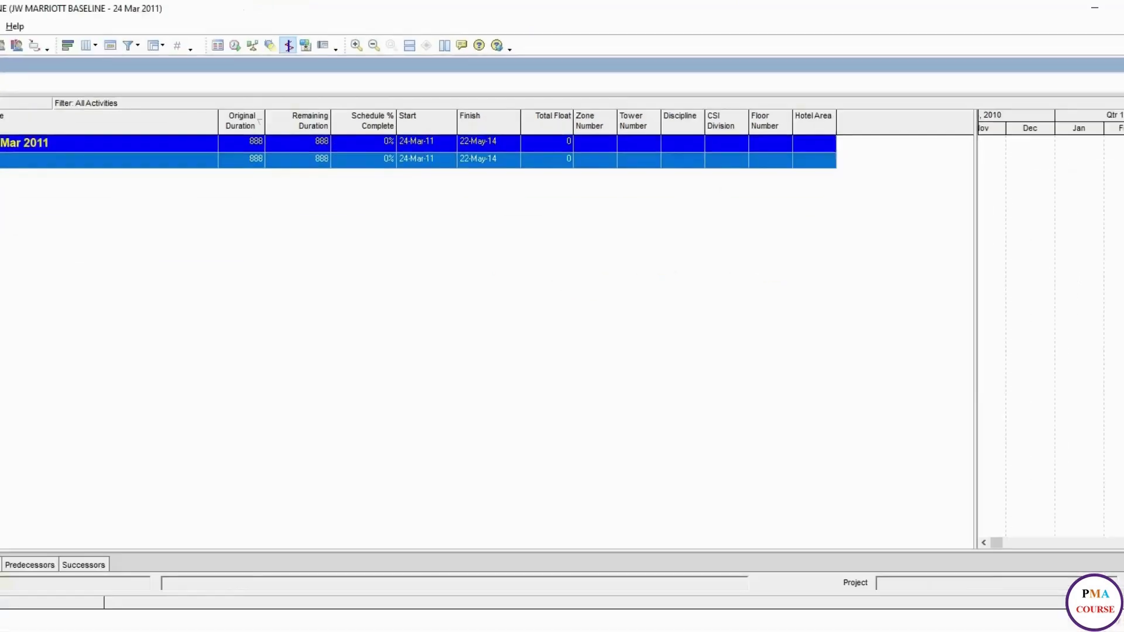
click(28, 128)
click(53, 173)
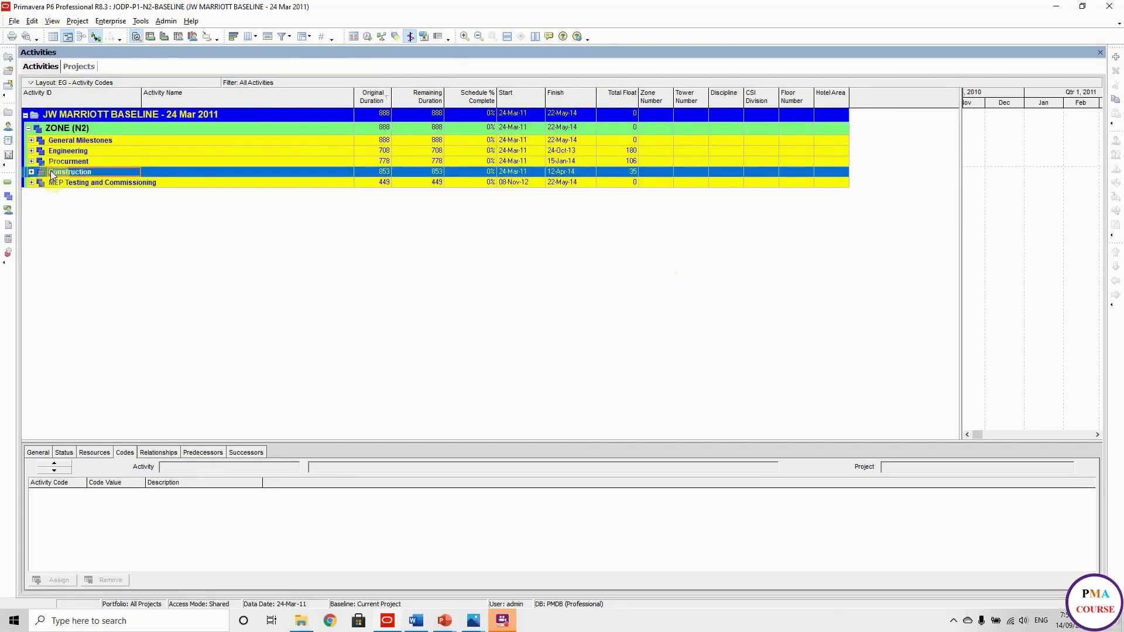
double_click(51, 172)
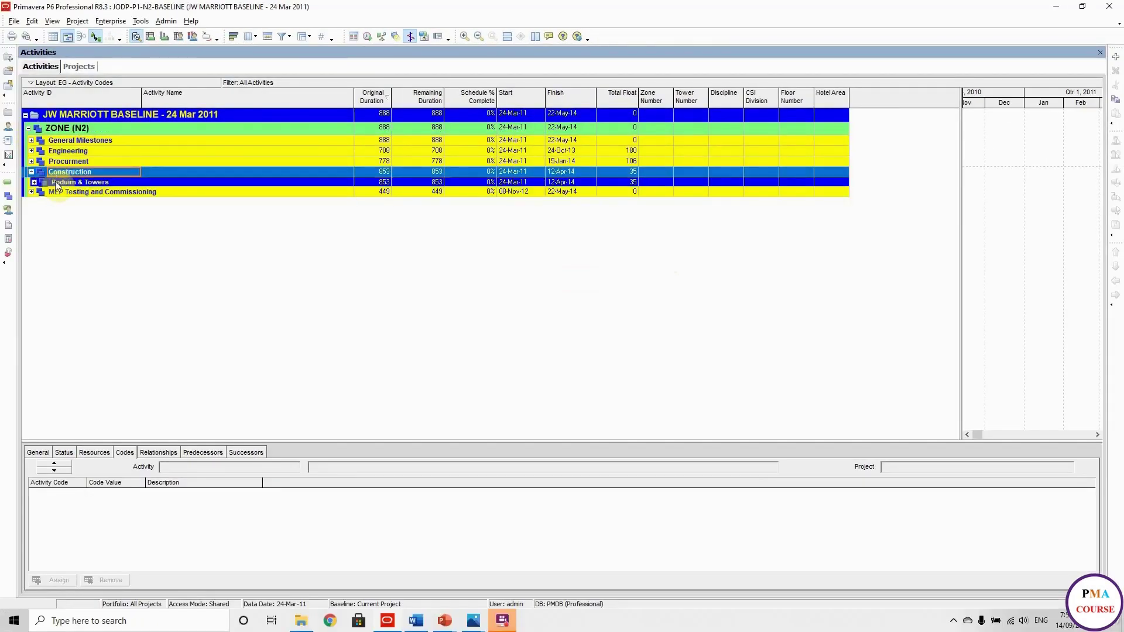
double_click(55, 181)
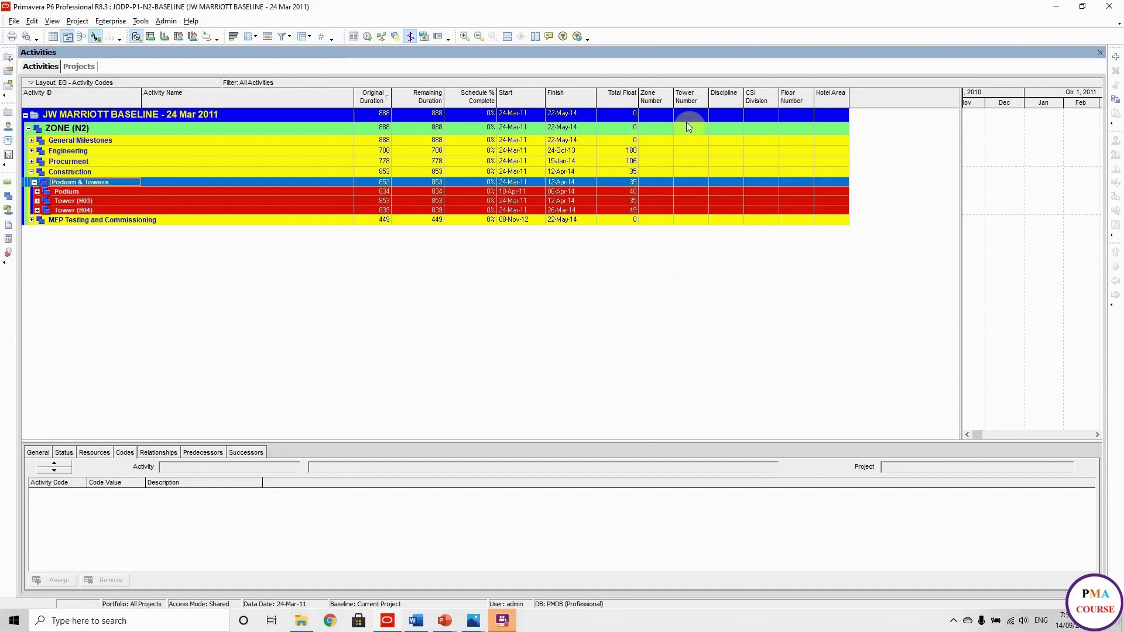
Expand all WBS levels and review the zone, tower, discipline, CSI division, floor and hotel area codes of the Podium activities
right_click(563, 208)
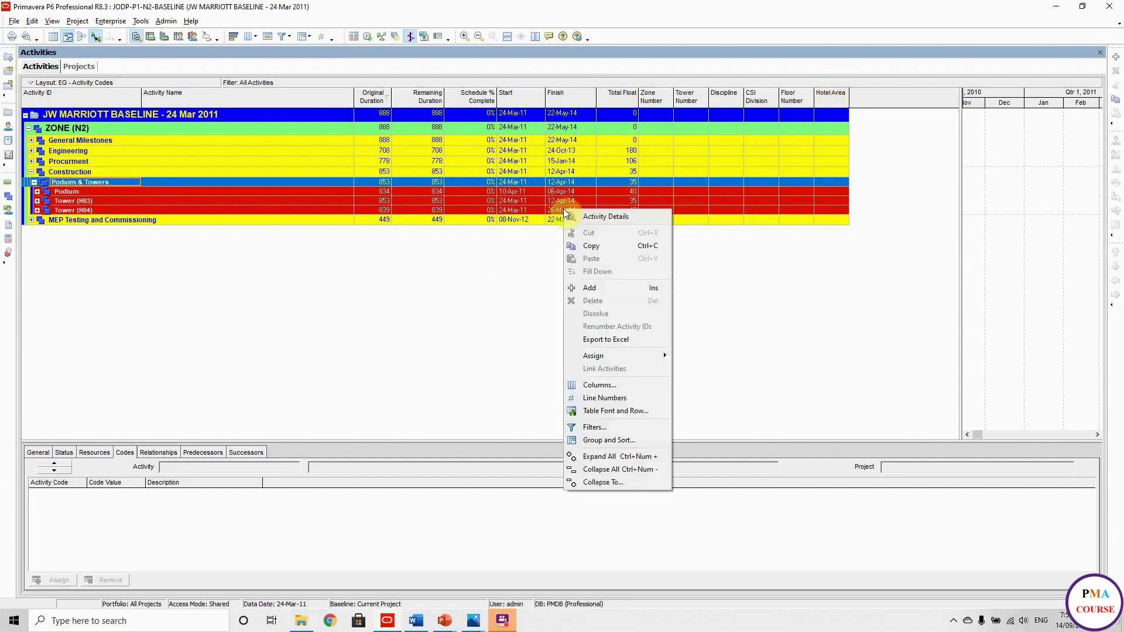
click(597, 457)
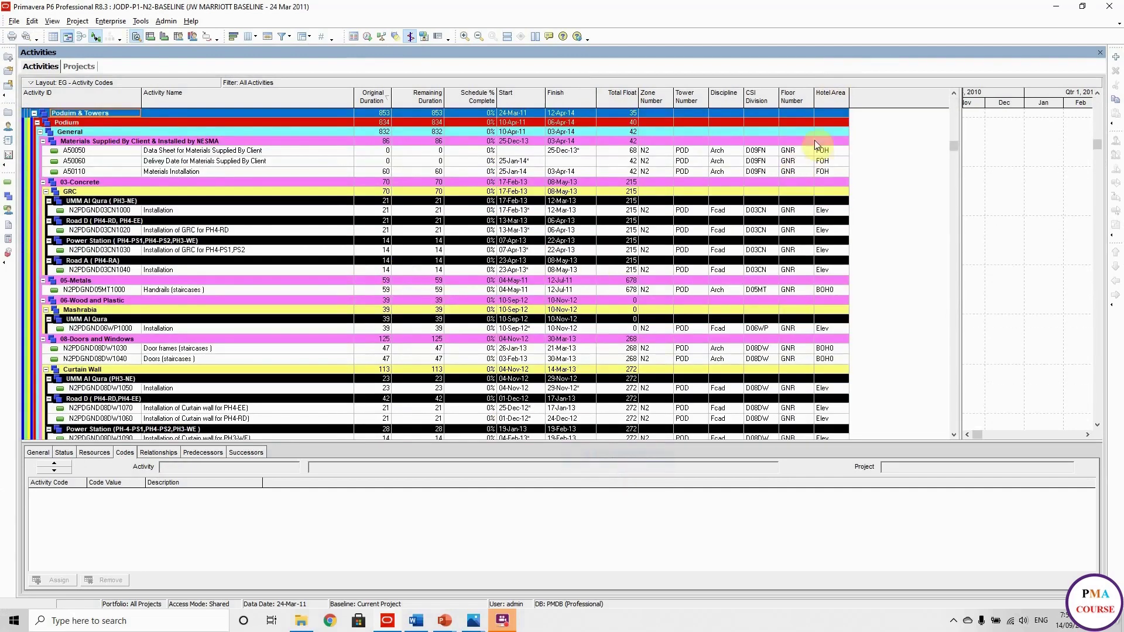
scroll(704, 270, down, 3)
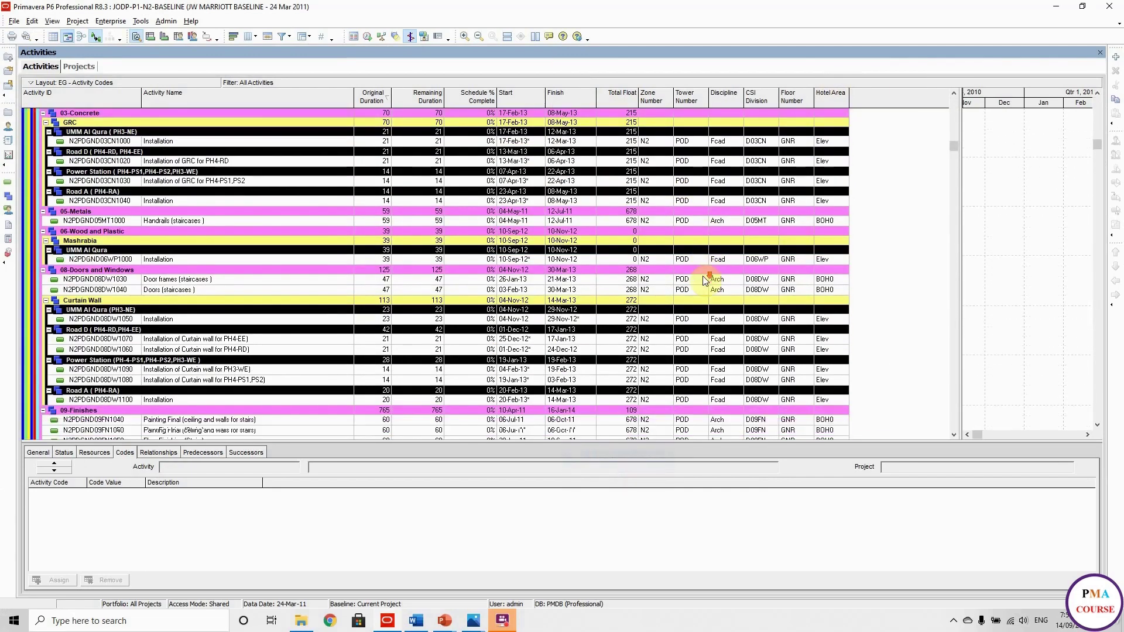
scroll(703, 275, down, 3)
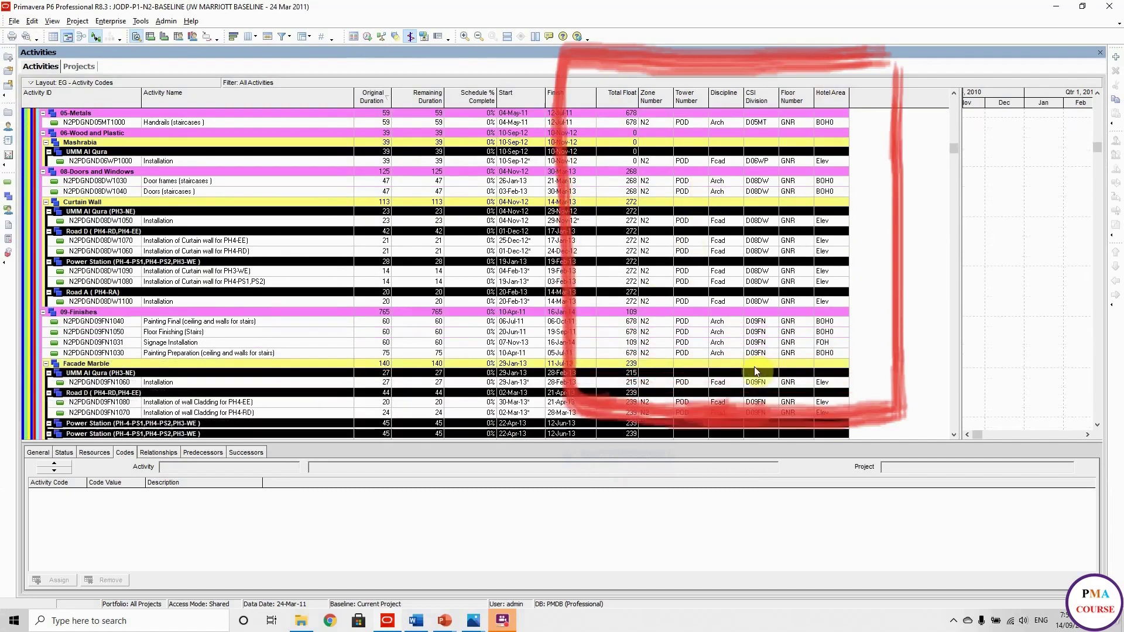
scroll(754, 369, down, 2)
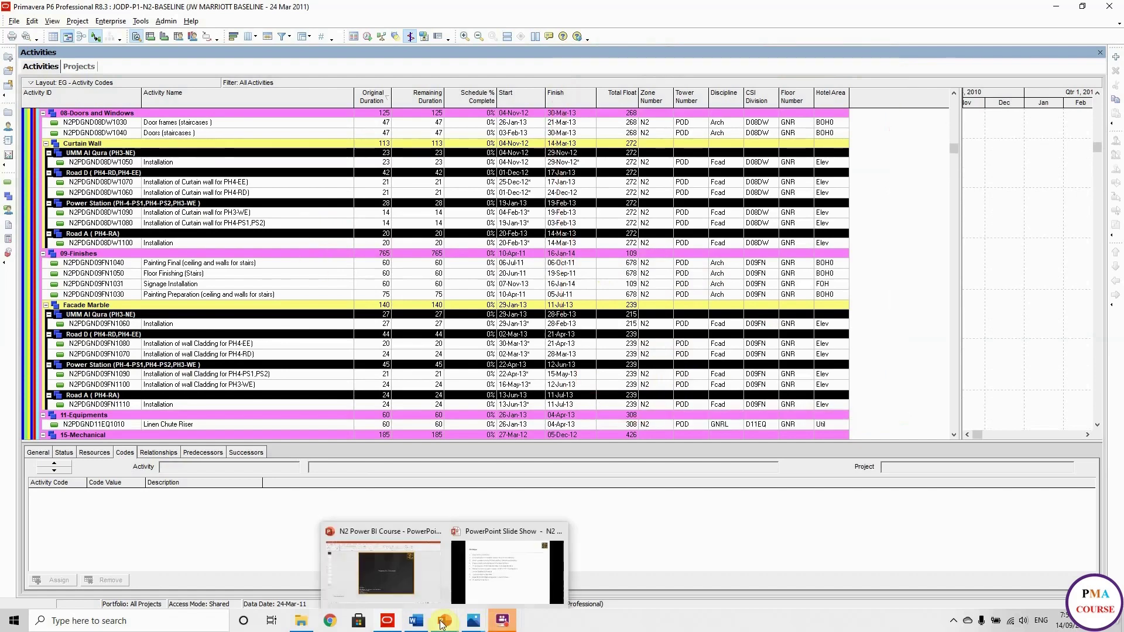
Consult the export steps on the All Steps slide in PowerPoint and switch back to Primavera P6
click(478, 580)
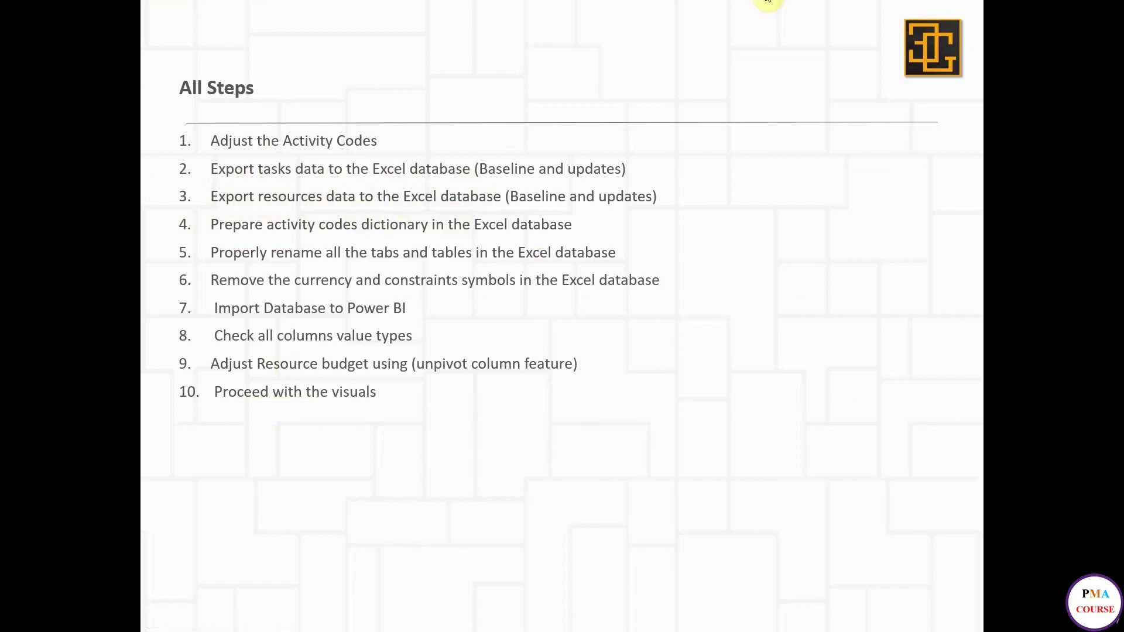
key(alt+Tab)
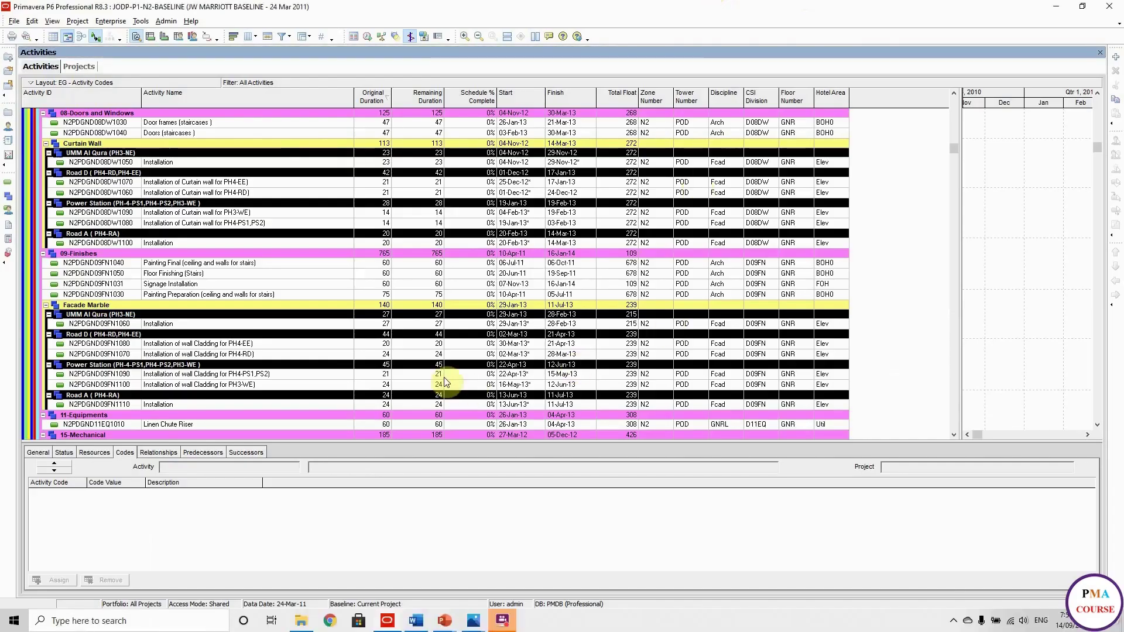
Open the EG - Power BI Tasks layout without saving the changes to the EG - Activity Codes layout
click(124, 85)
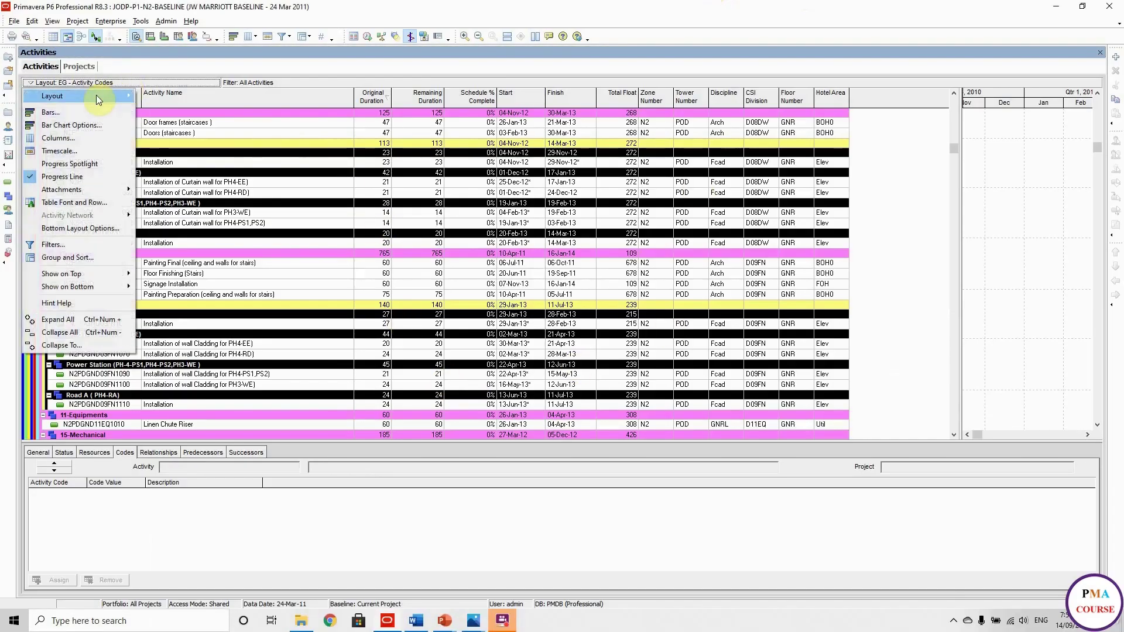
mouse_move(96, 95)
click(178, 99)
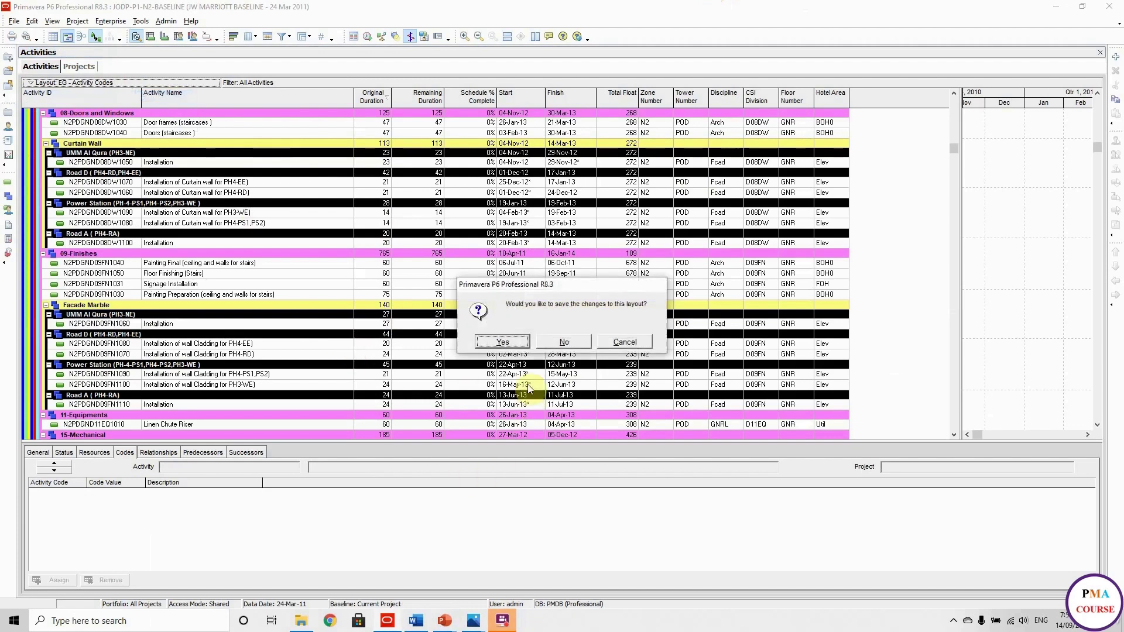
click(543, 343)
scroll(507, 400, down, 2)
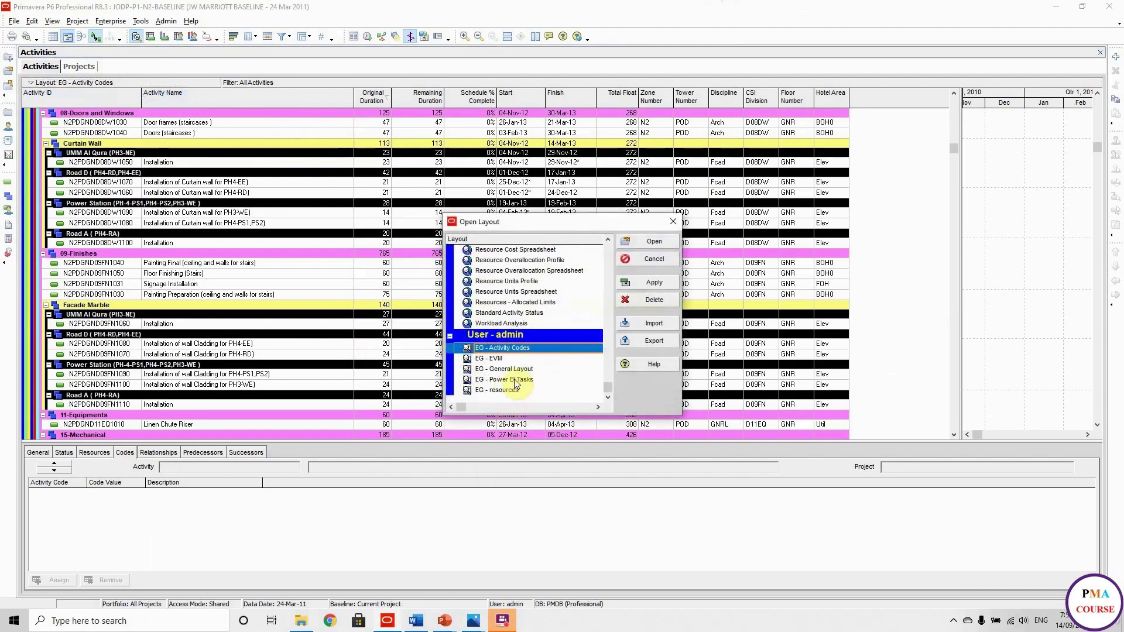
click(514, 380)
click(642, 280)
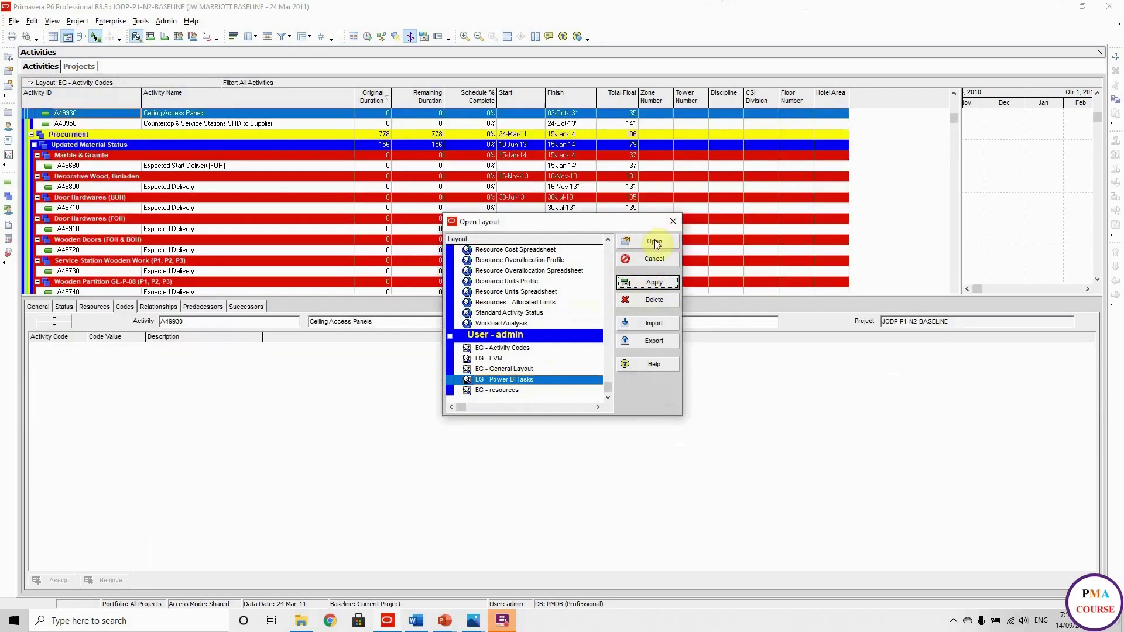
click(656, 243)
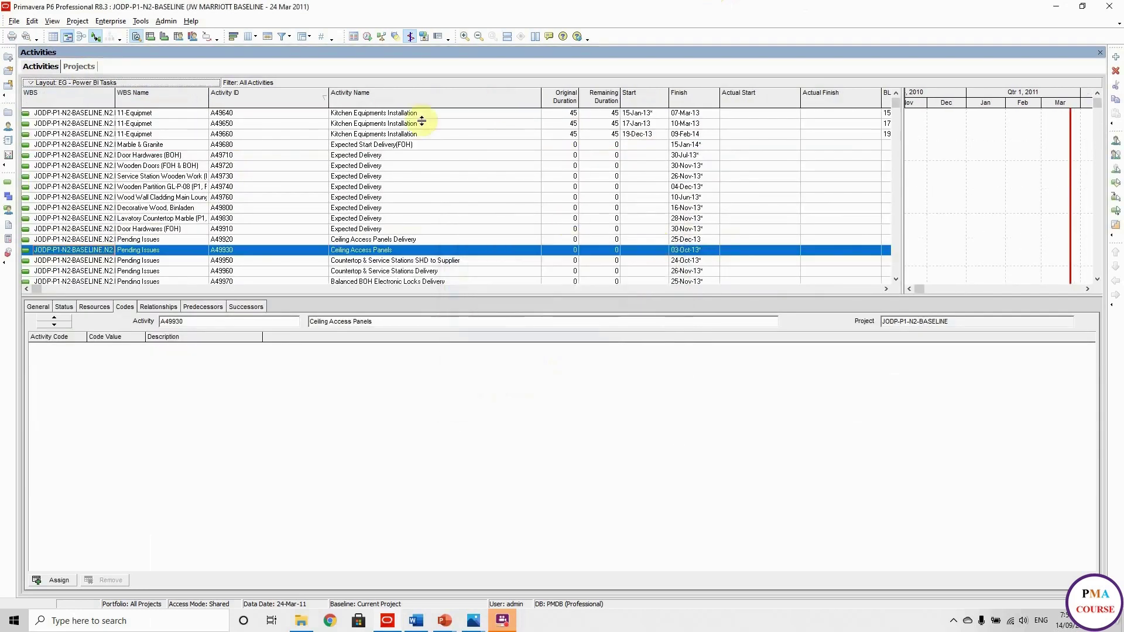
Check the Group and Sort settings and the selected columns of the Power BI tasks layout, leaving both unchanged
click(306, 37)
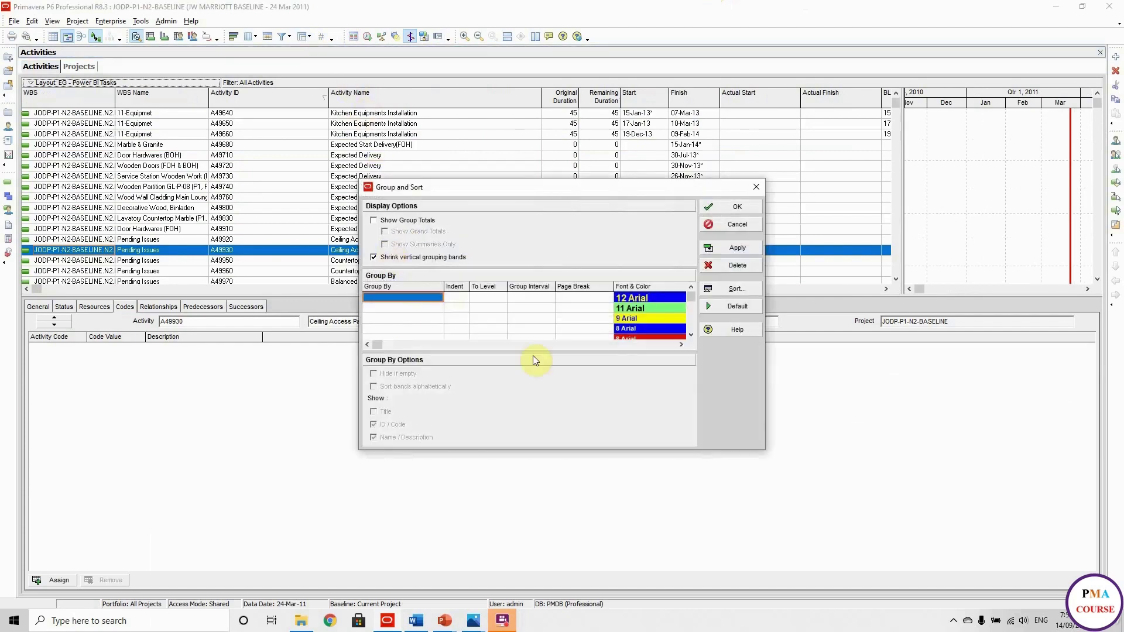
click(715, 223)
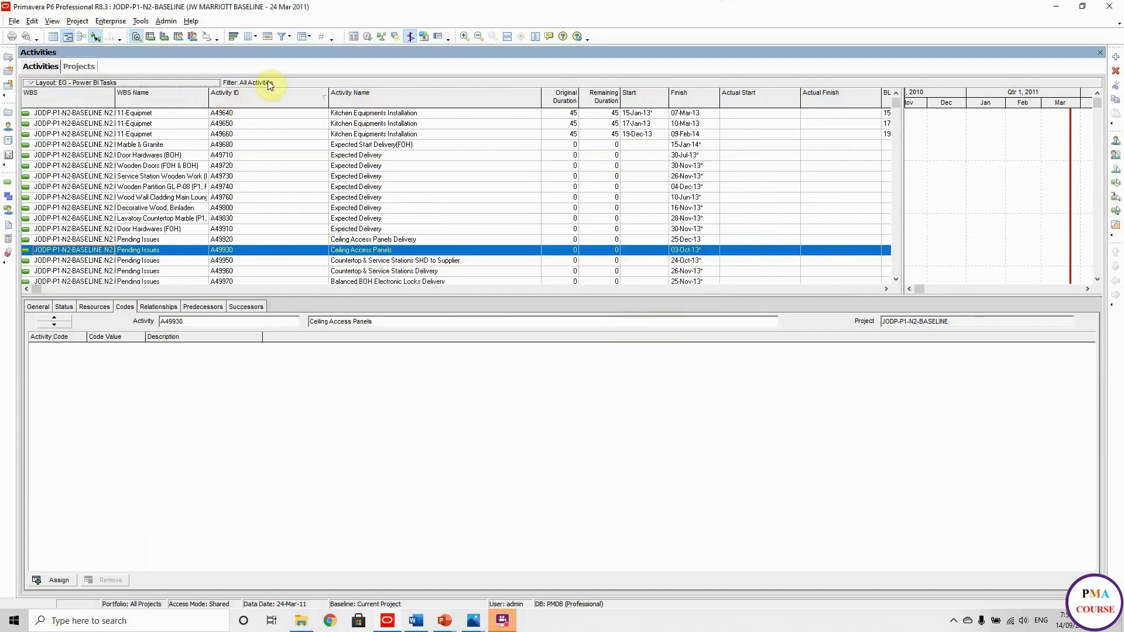
right_click(247, 36)
click(276, 51)
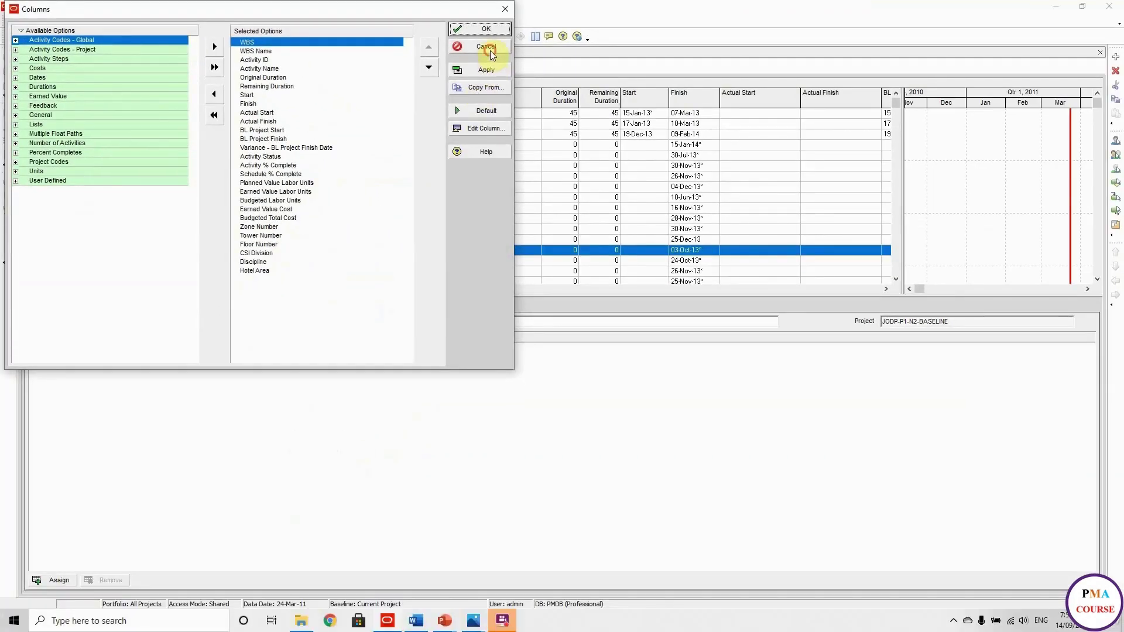
click(490, 50)
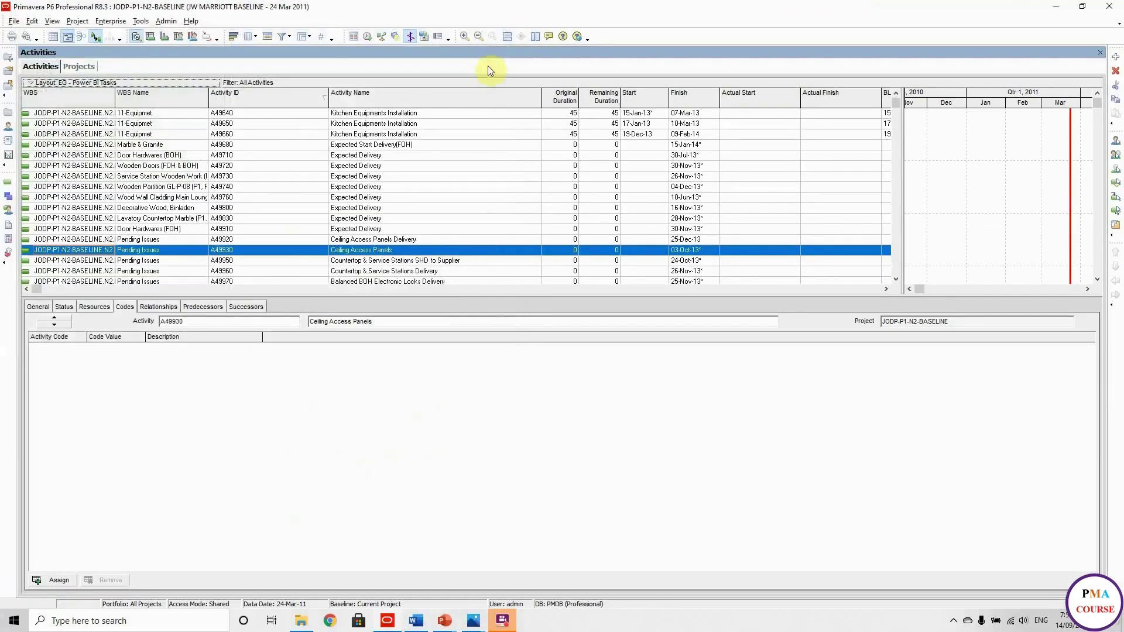
click(409, 155)
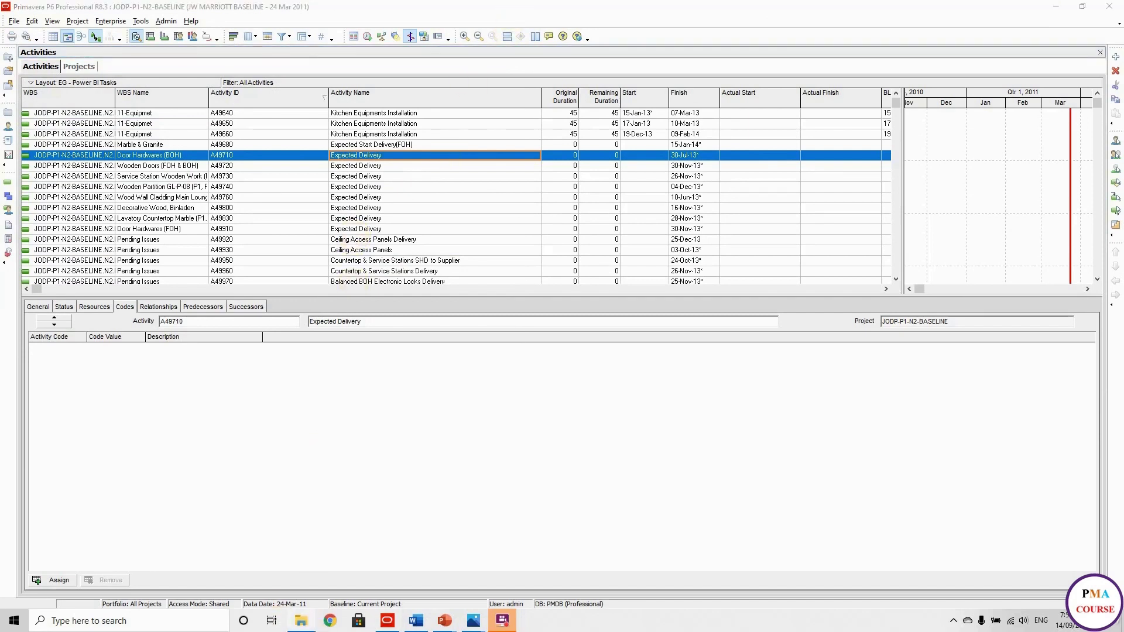
Switch to the N2 Database workbook in Excel and examine the exported table on the Baseline Tasks sheet
drag(995, 8, 472, 33)
key(super+Up)
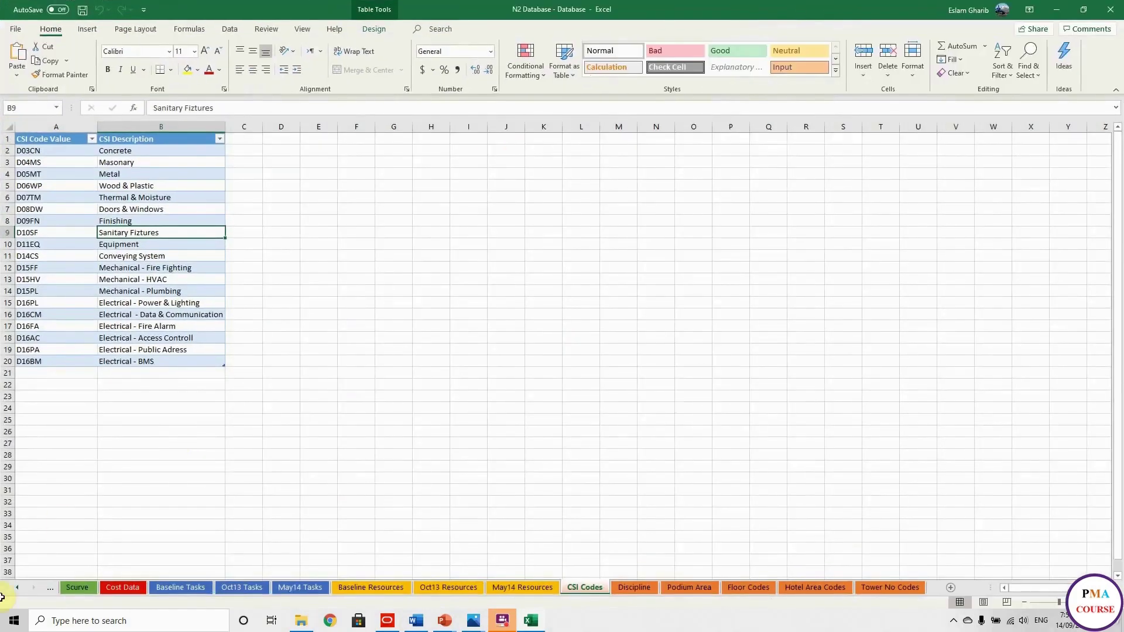
click(182, 588)
click(175, 350)
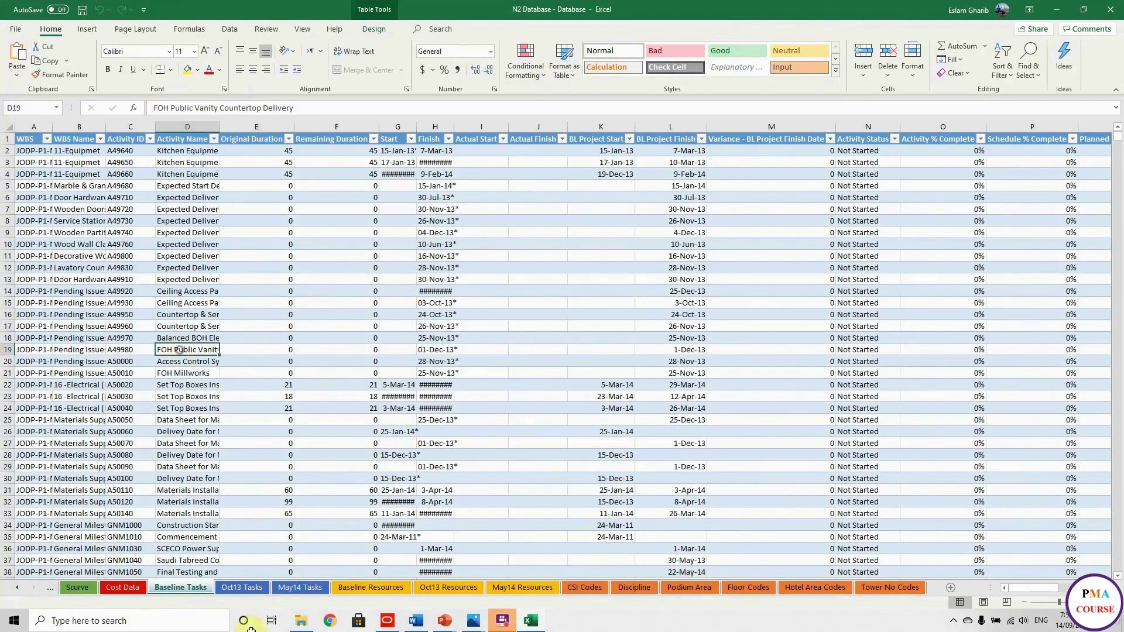
click(149, 410)
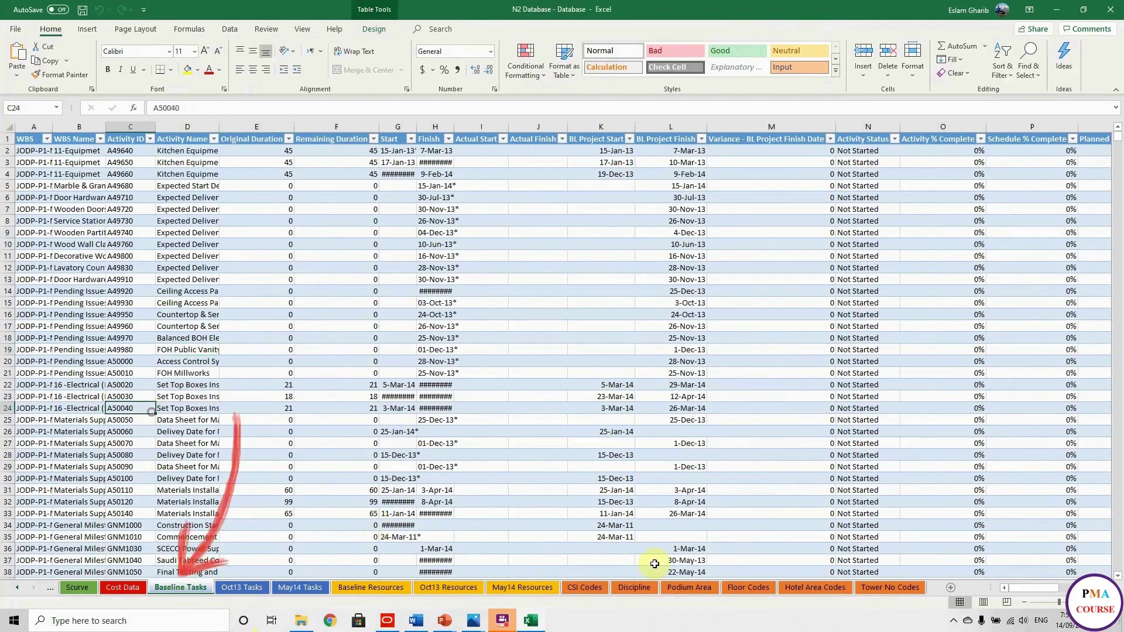
drag(1022, 589, 1018, 588)
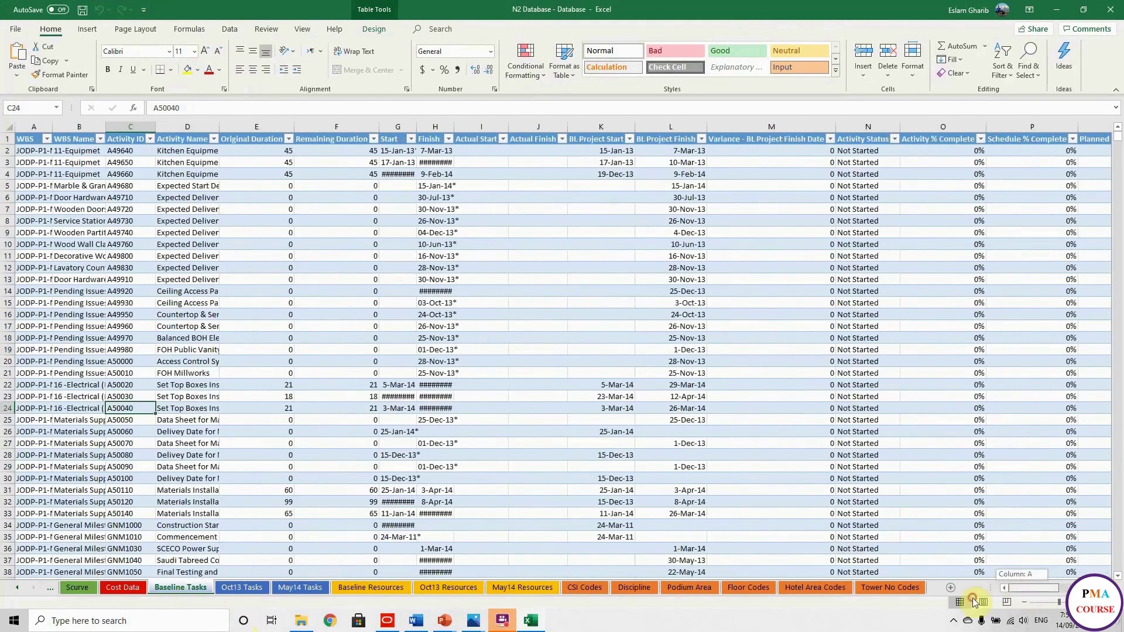
Examine the Oct13 Tasks and May14 Tasks sheets, including their activity code columns, and return to Primavera P6
click(226, 588)
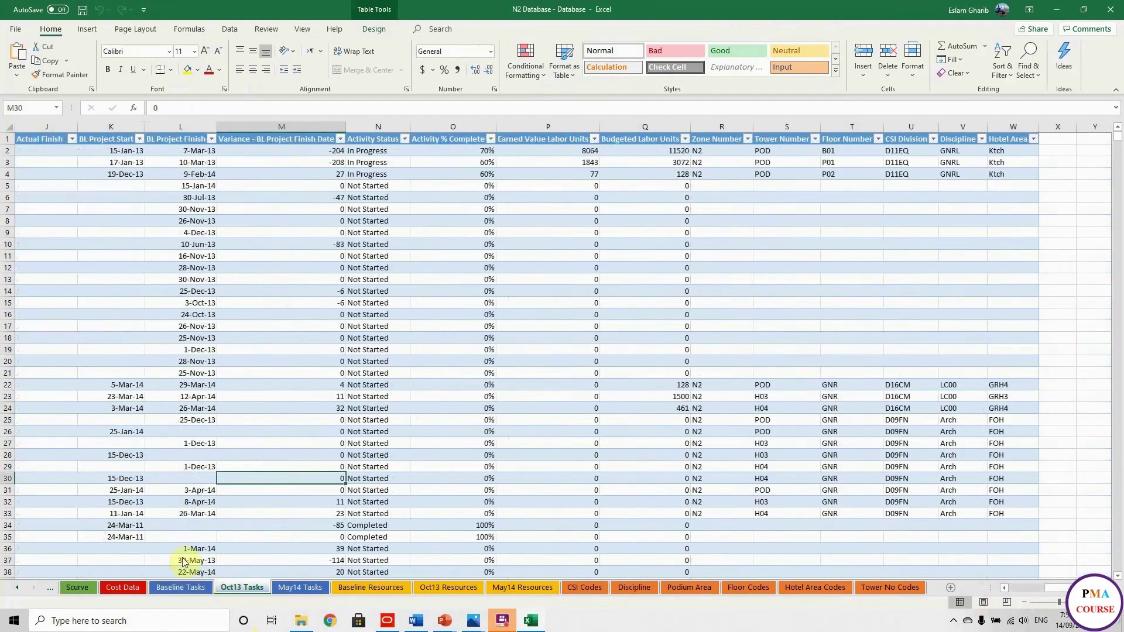
click(402, 453)
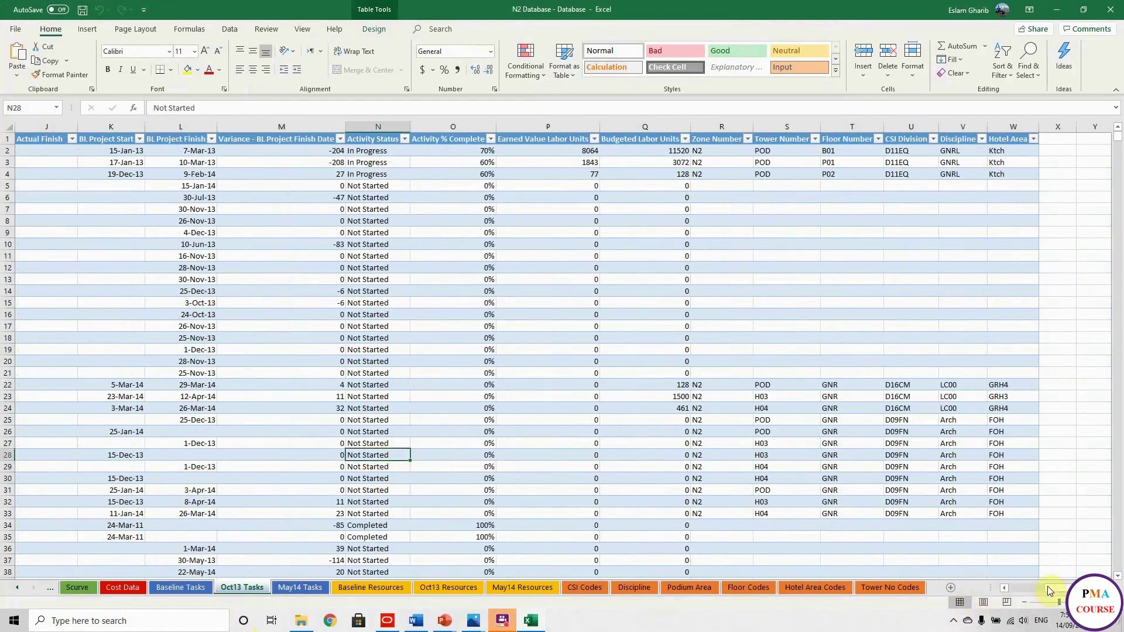
drag(1048, 587, 939, 590)
click(301, 587)
click(238, 409)
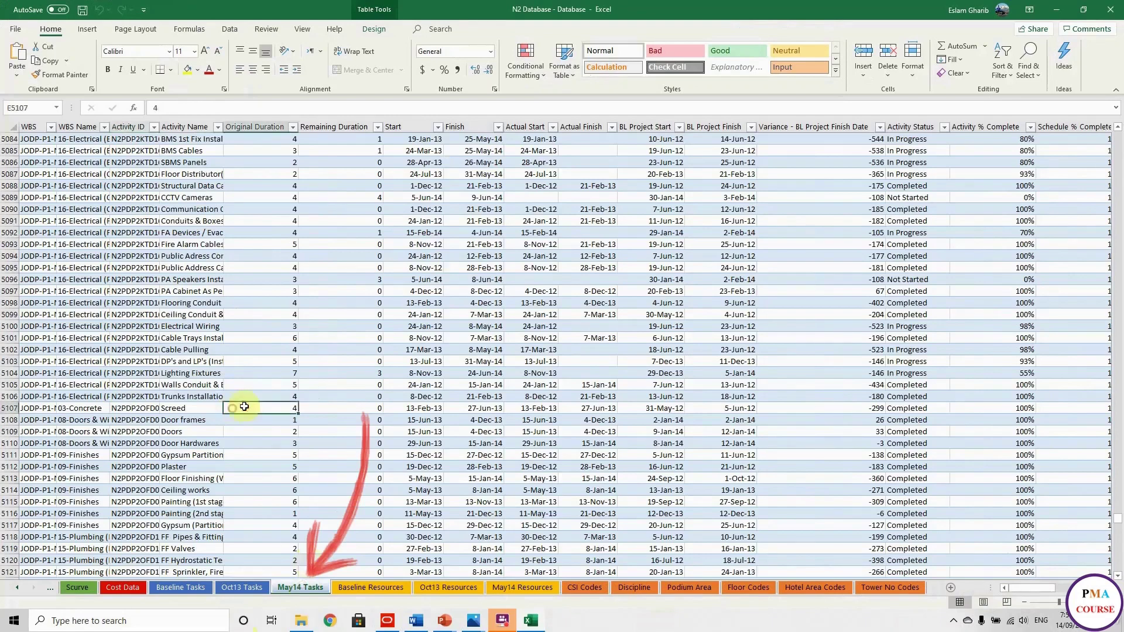
click(311, 502)
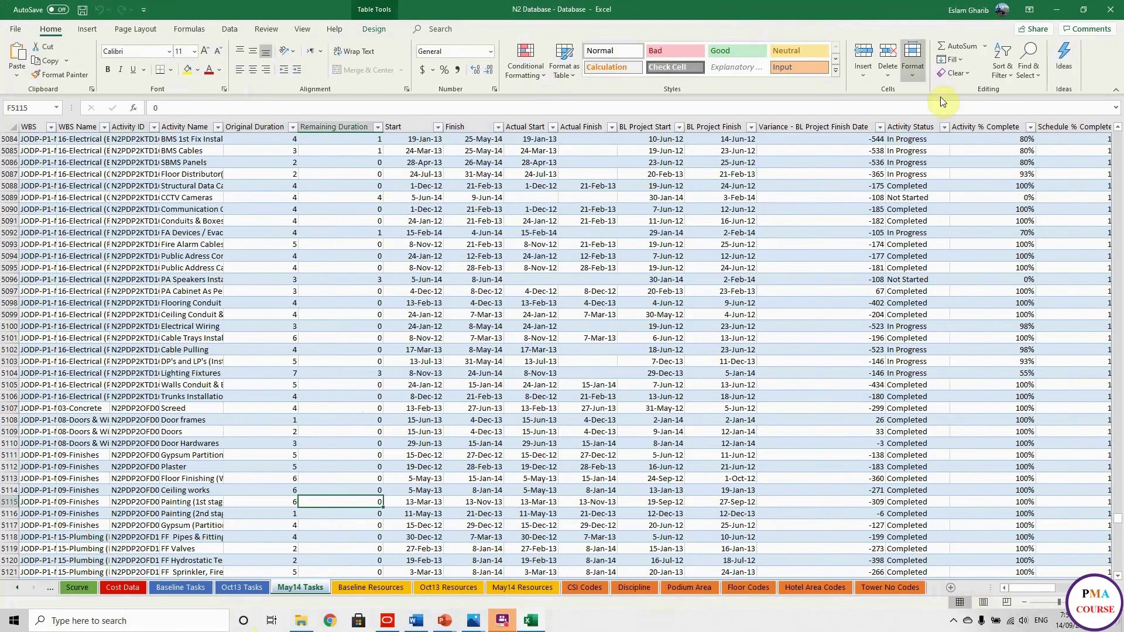
click(1052, 10)
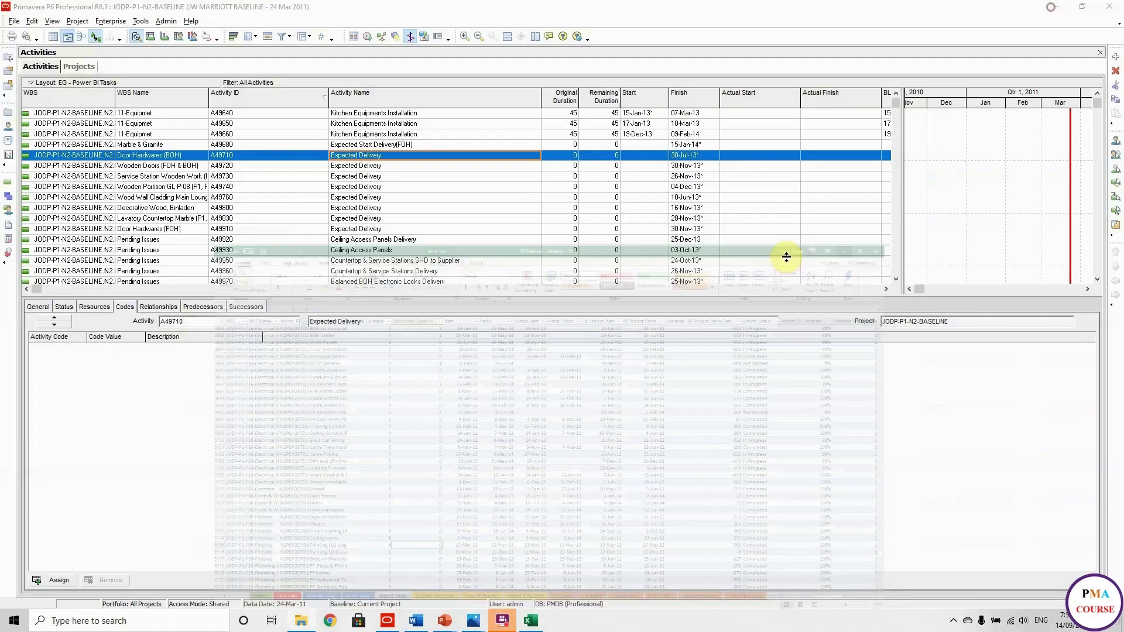
Show the resource assignments and open the EG- Power BI Resources layout without saving the current layout's changes
click(198, 125)
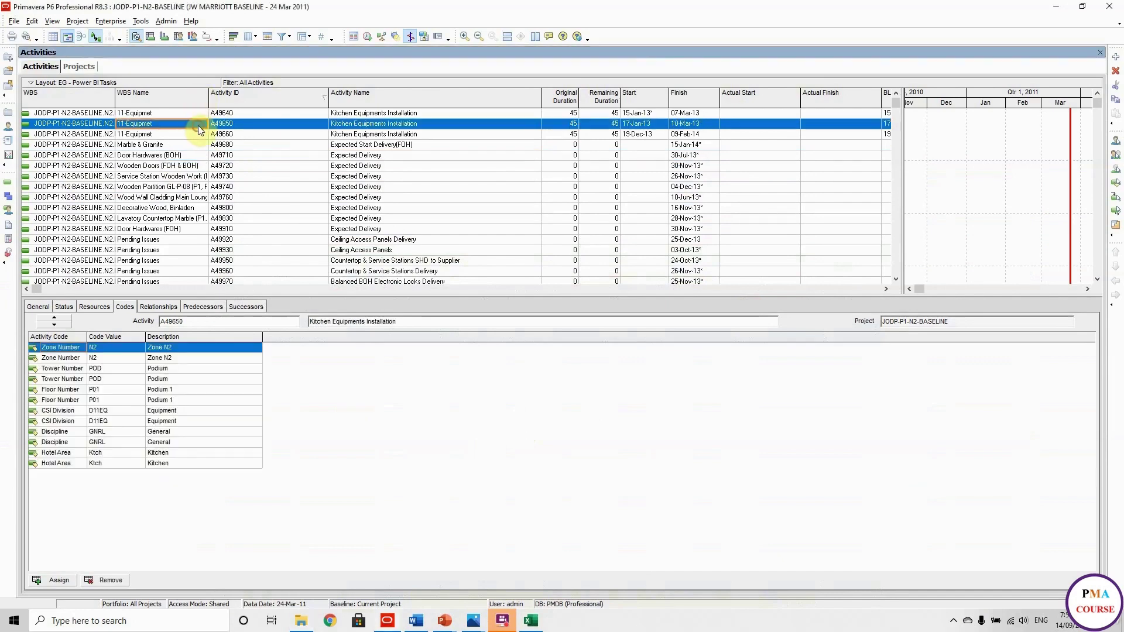
click(9, 210)
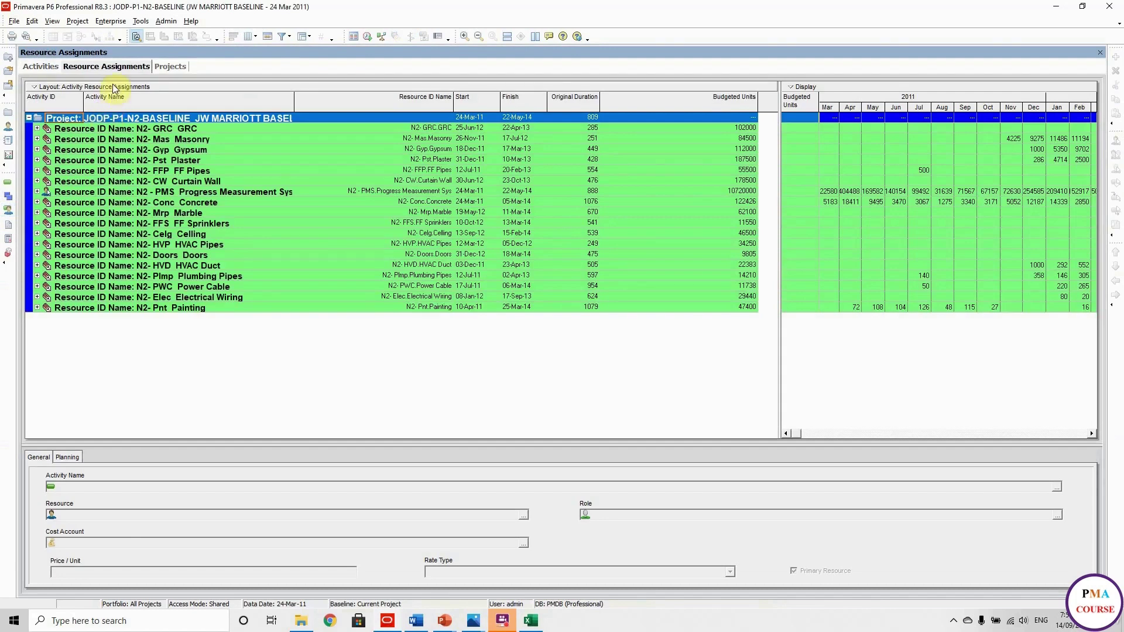
click(111, 87)
mouse_move(88, 104)
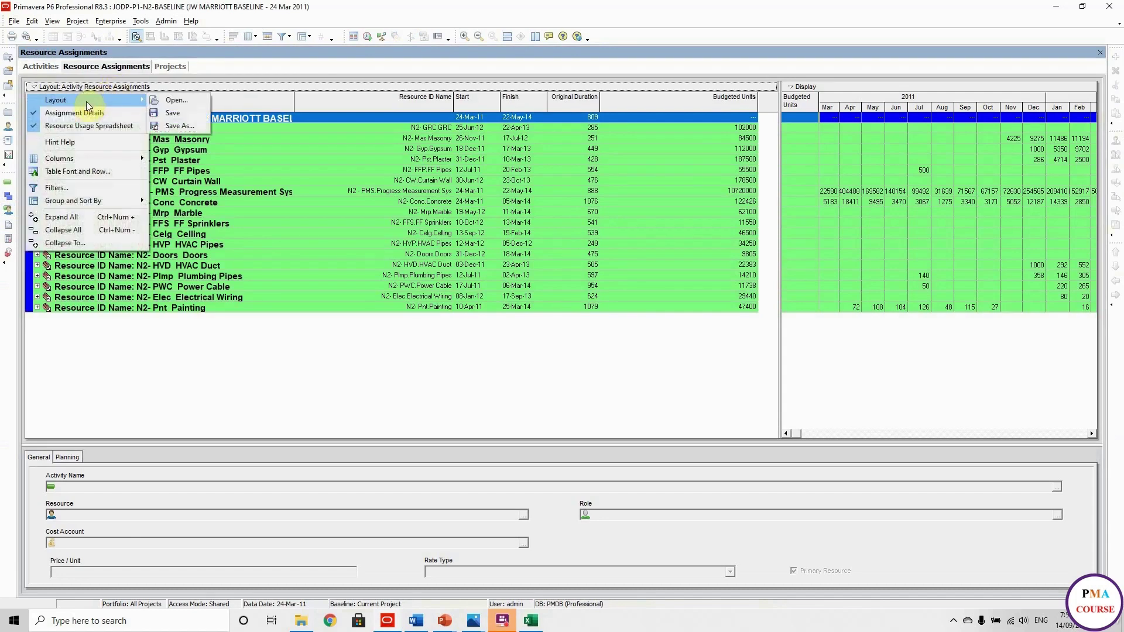
click(181, 103)
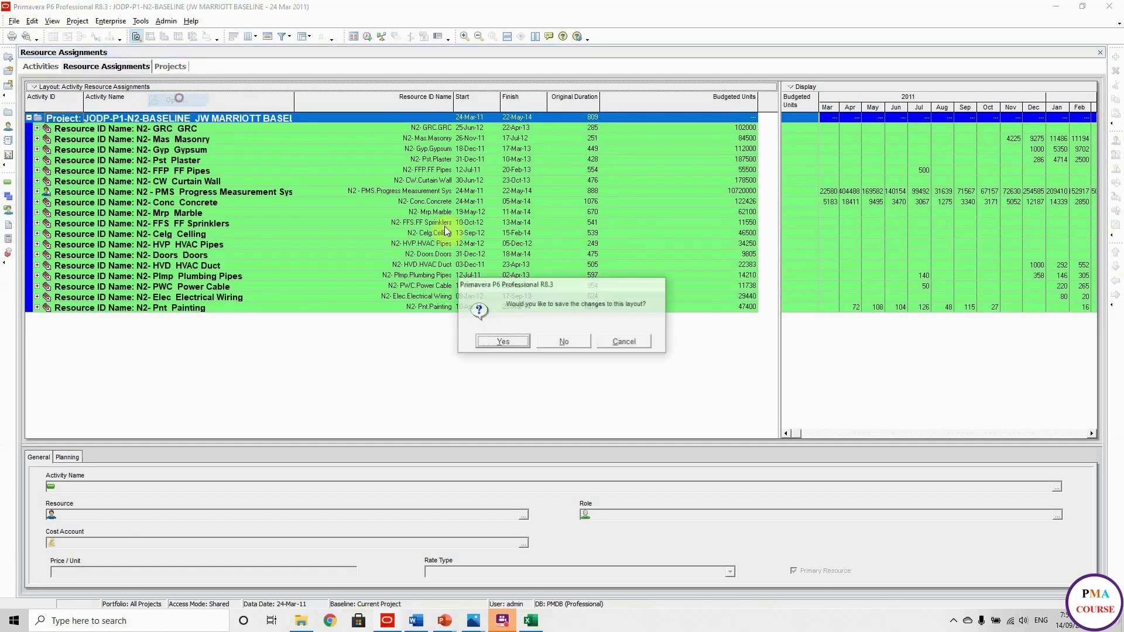
click(583, 346)
click(527, 341)
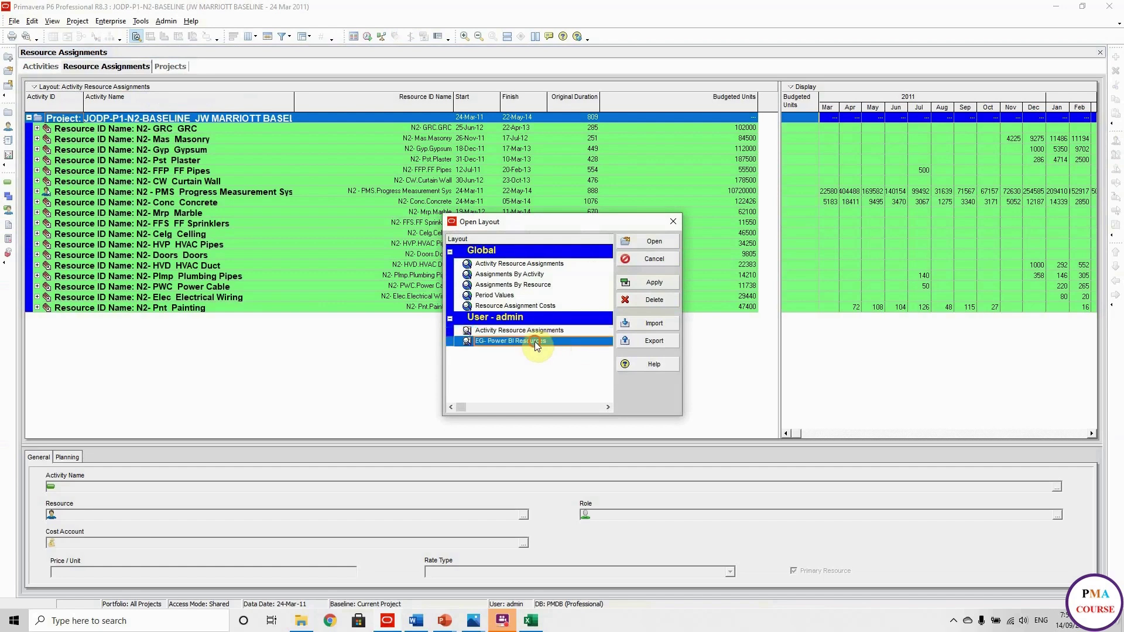
click(650, 280)
click(654, 242)
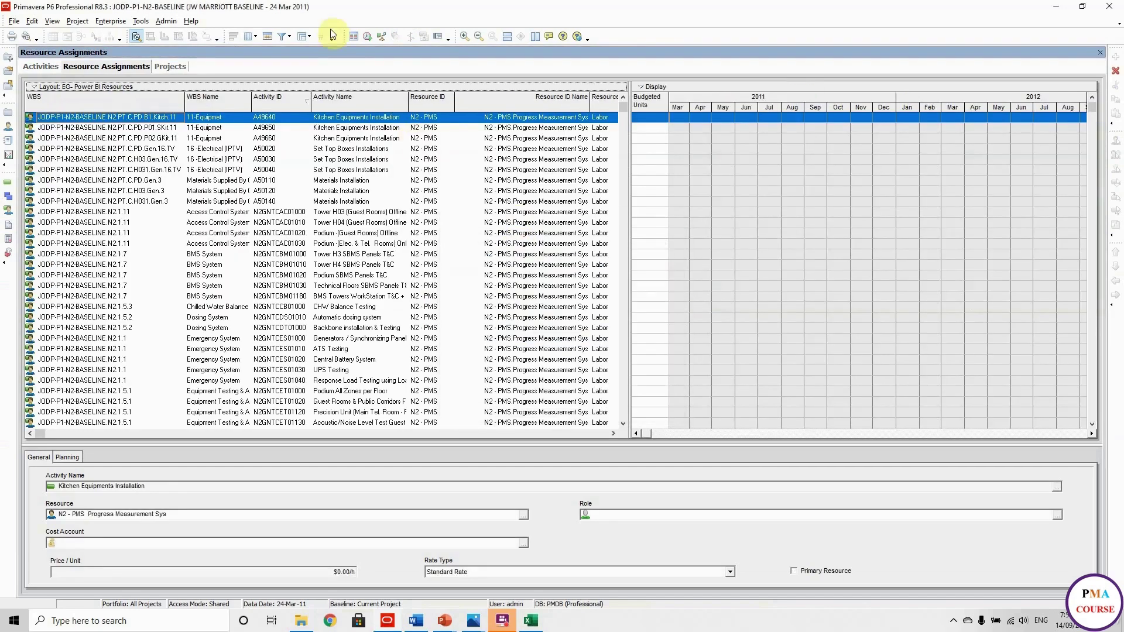
Check the Group and Sort settings and the selected columns of the Power BI resources layout, leaving both unchanged
click(302, 37)
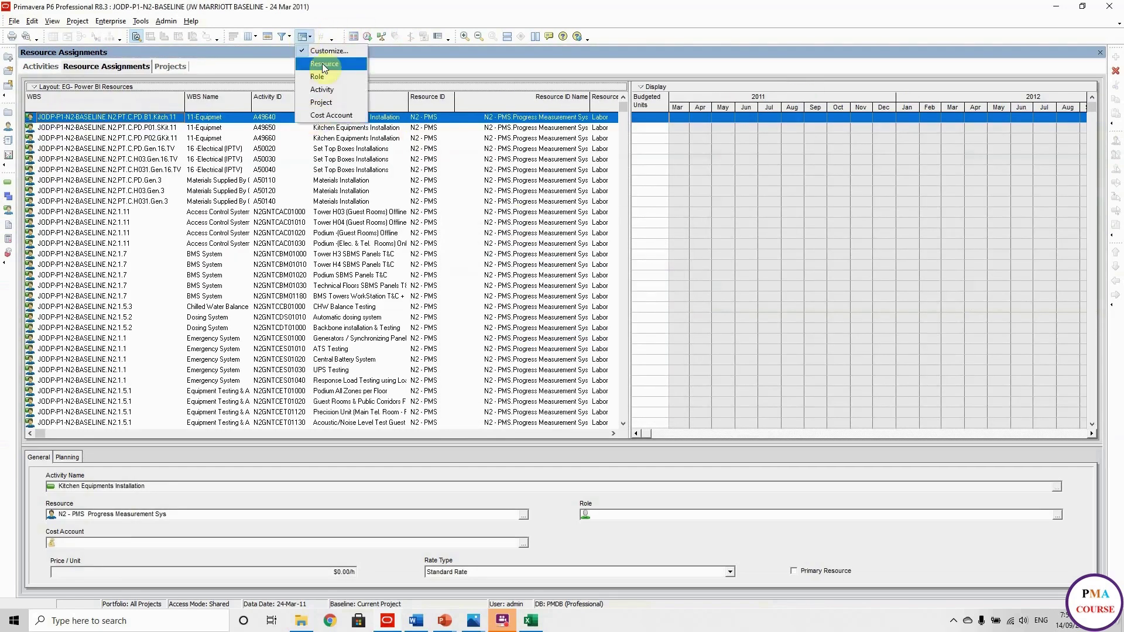
click(321, 50)
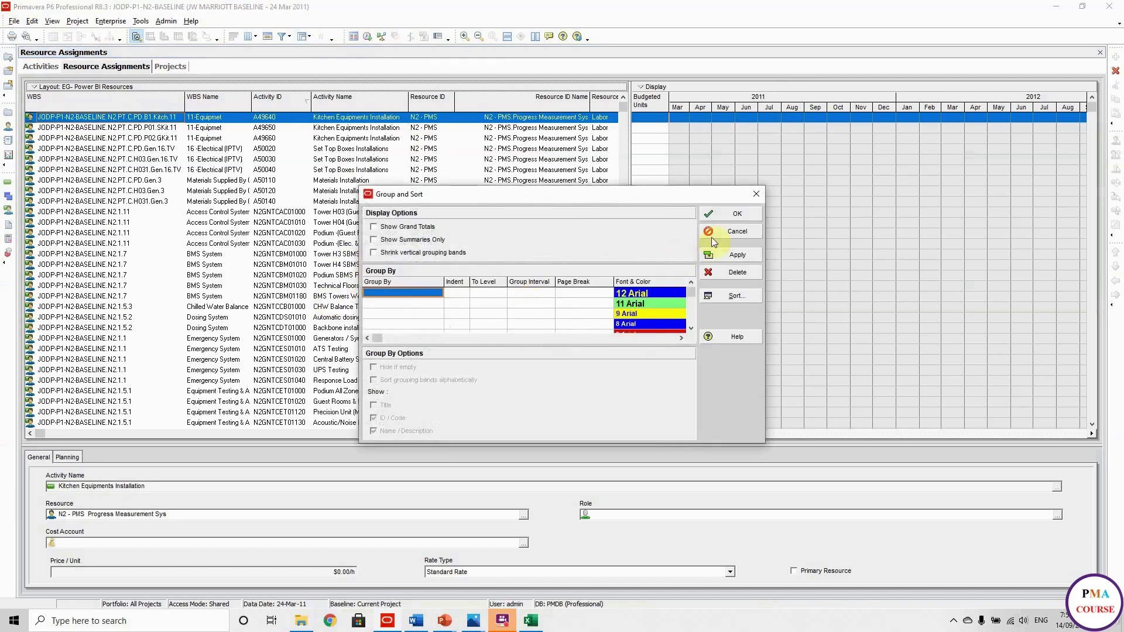
click(732, 234)
click(252, 37)
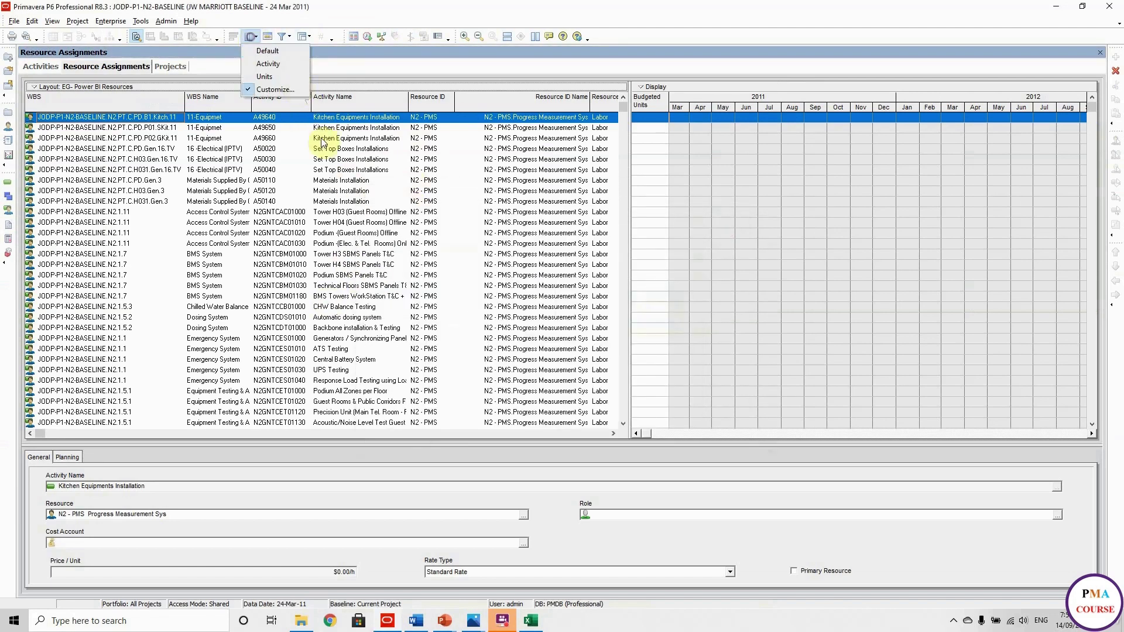
click(267, 89)
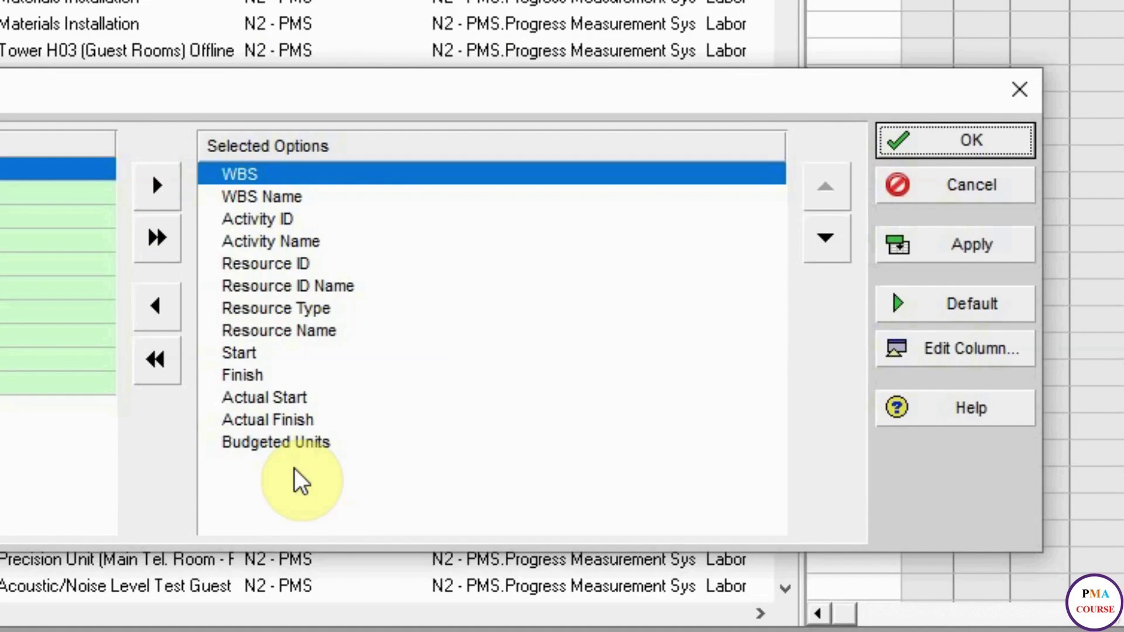
click(955, 147)
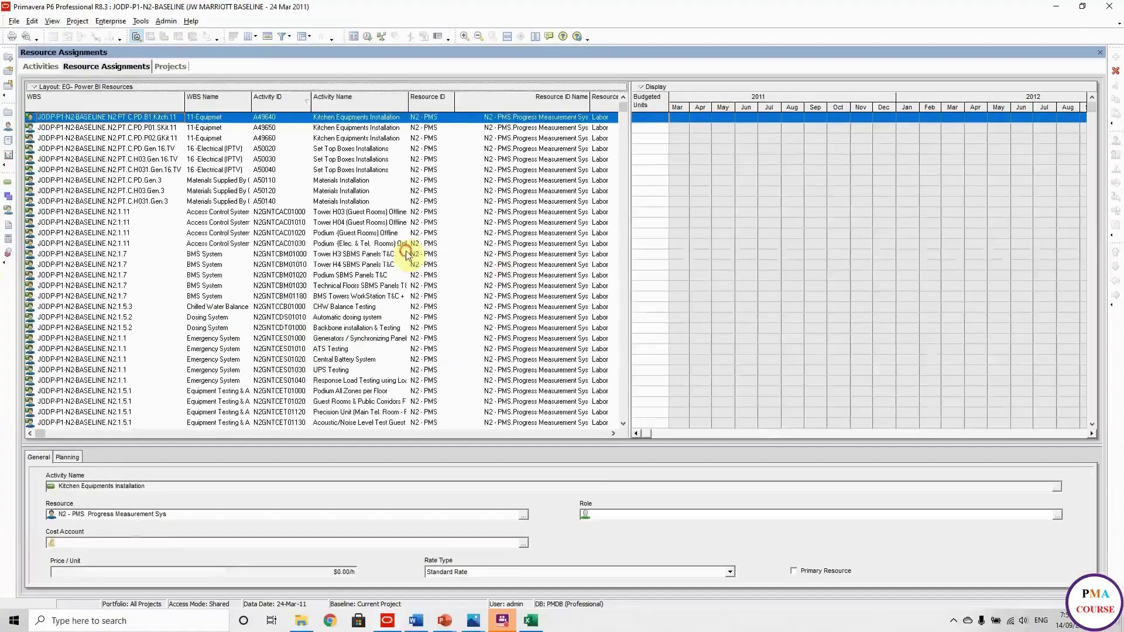
click(305, 226)
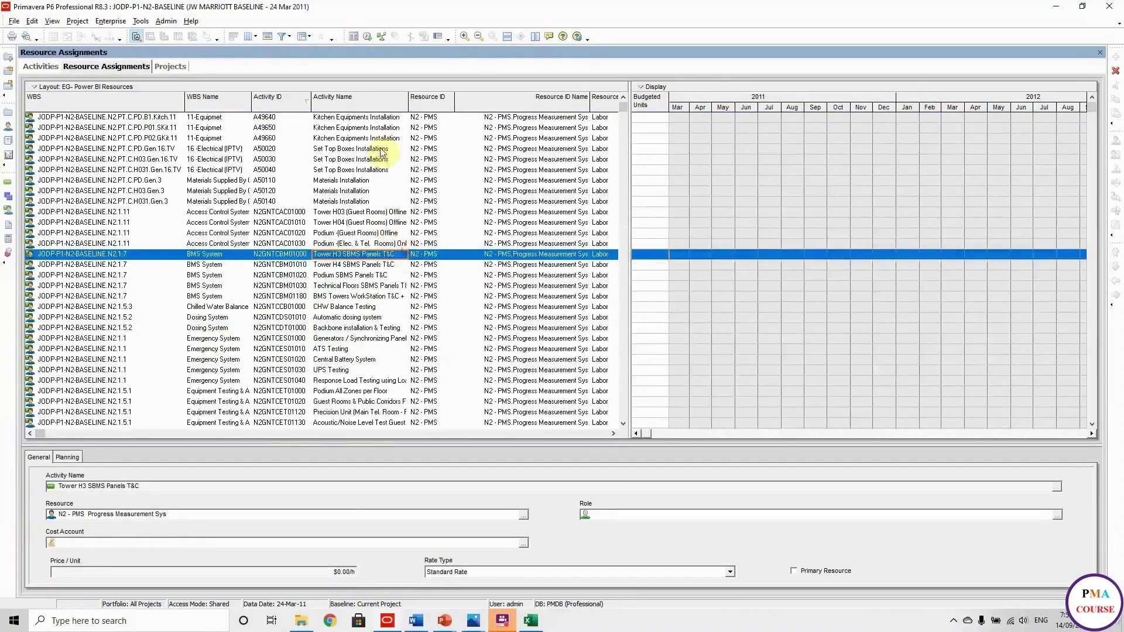
Examine the Baseline, Oct13 and May14 Resources sheets in the N2 Database workbook, then switch to the PowerPoint slide show's All Steps slide
click(530, 621)
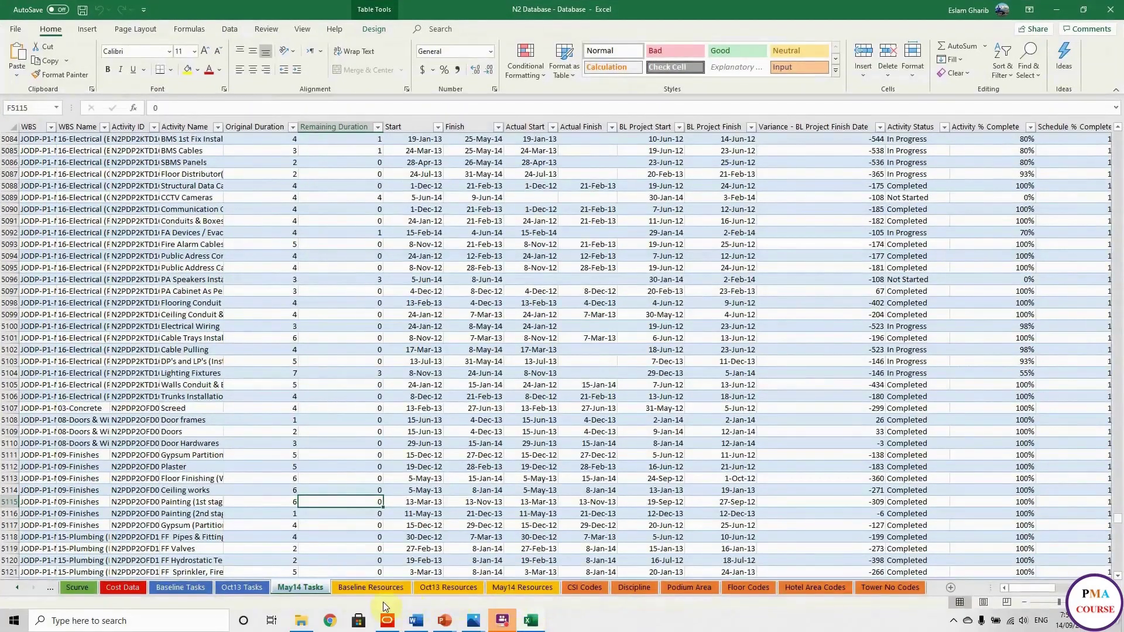
click(376, 588)
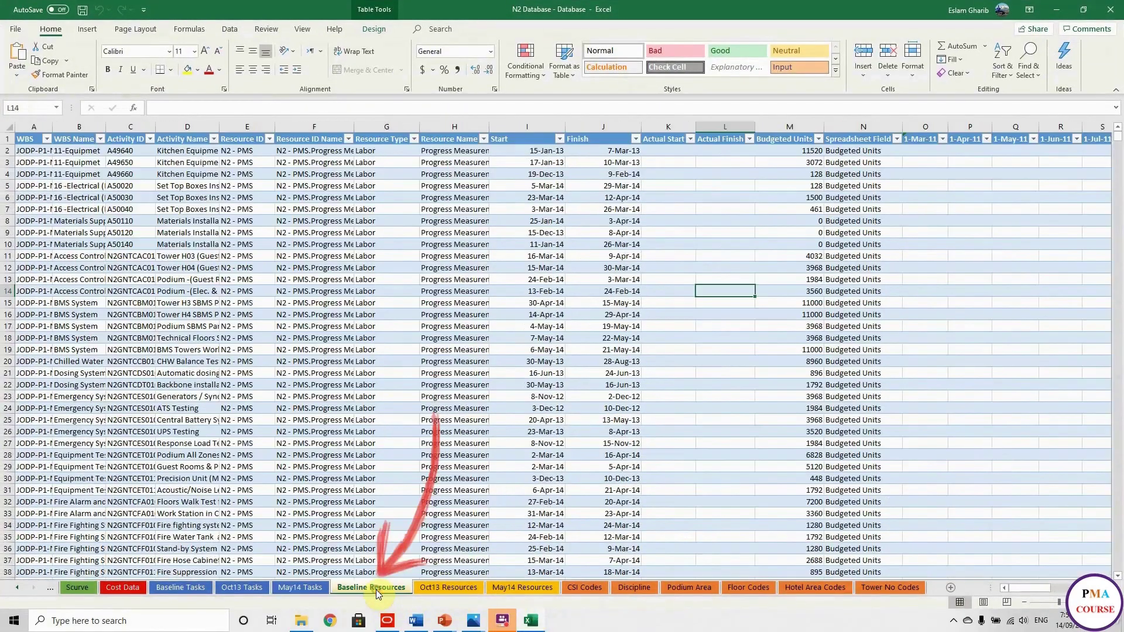
click(434, 589)
click(499, 588)
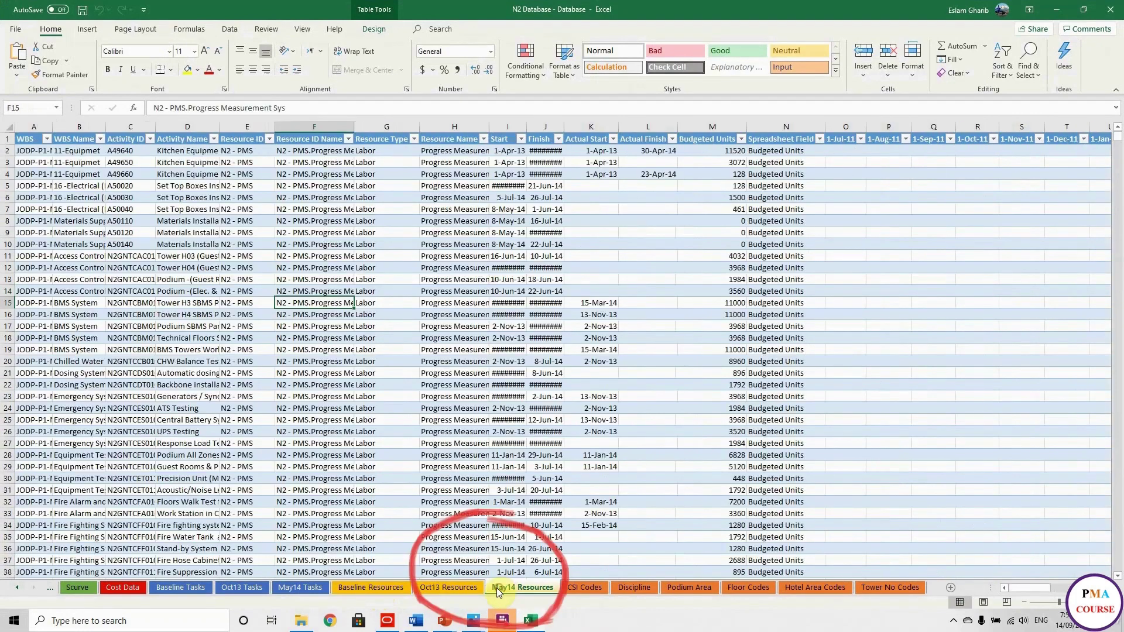
click(351, 589)
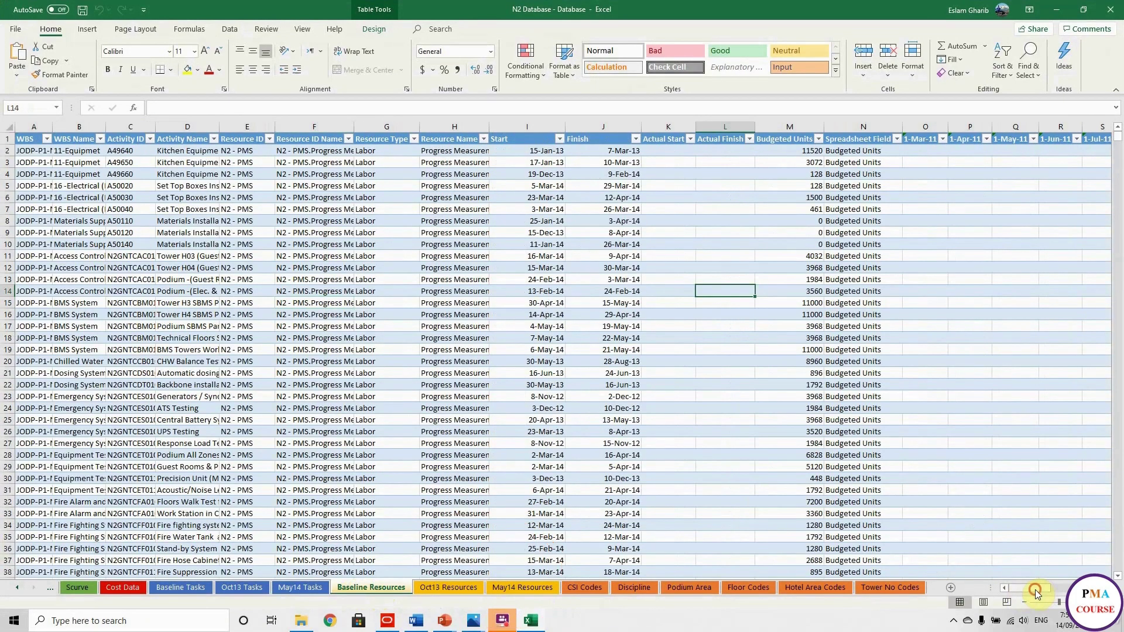
drag(1036, 589, 1004, 603)
mouse_move(451, 622)
click(502, 572)
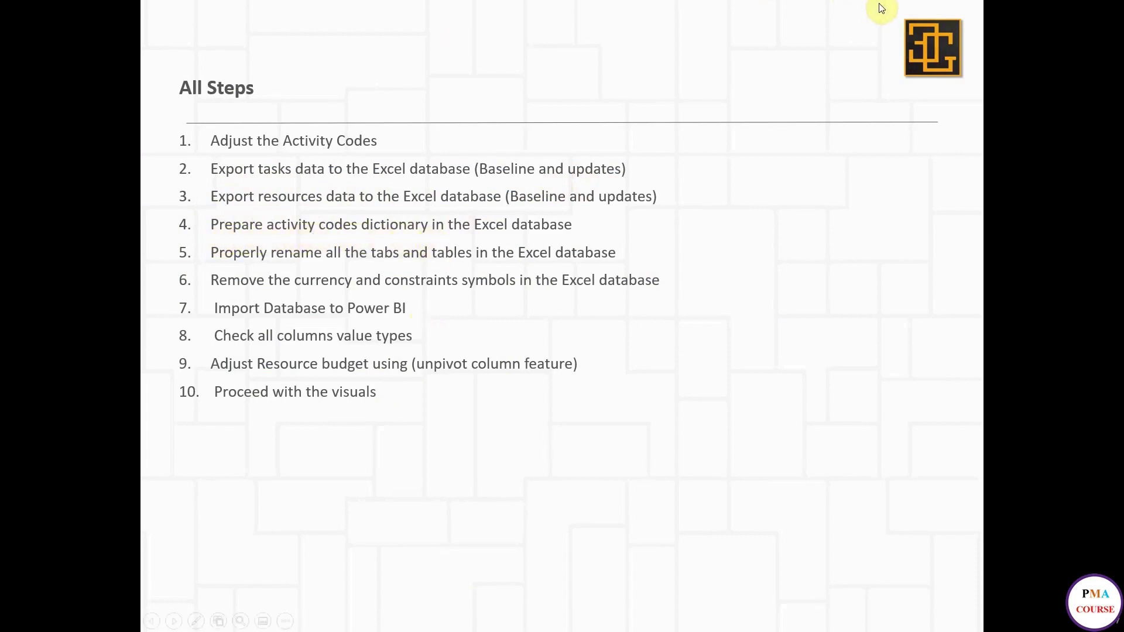
Return to the Excel database and look through the activity code sheets from CSI Codes to Tower No Codes
key(alt+Tab)
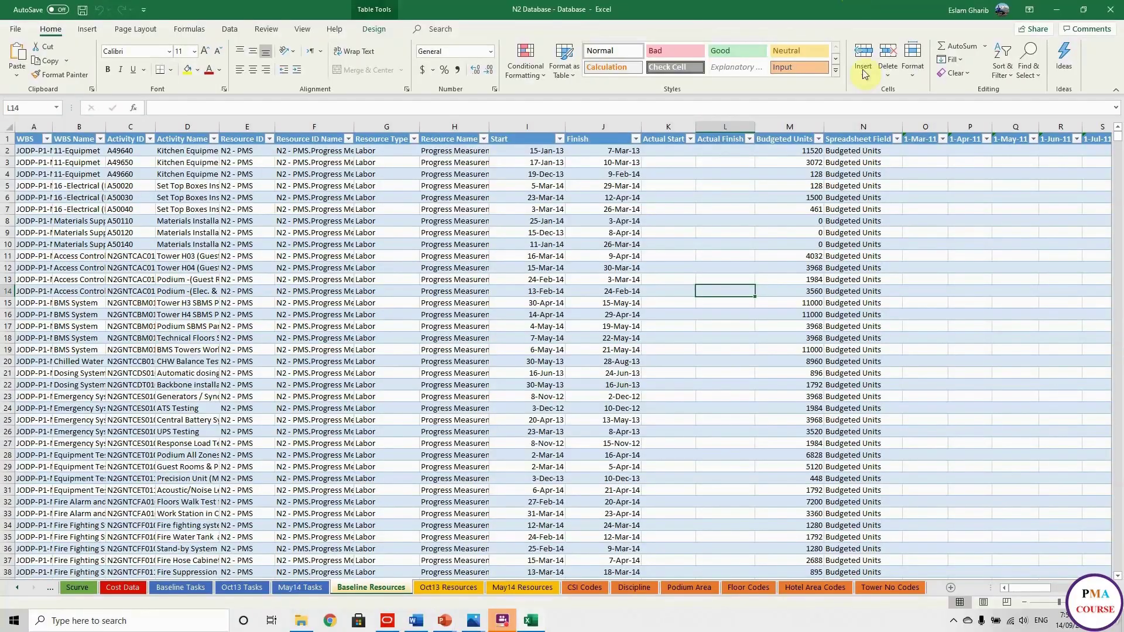
click(585, 588)
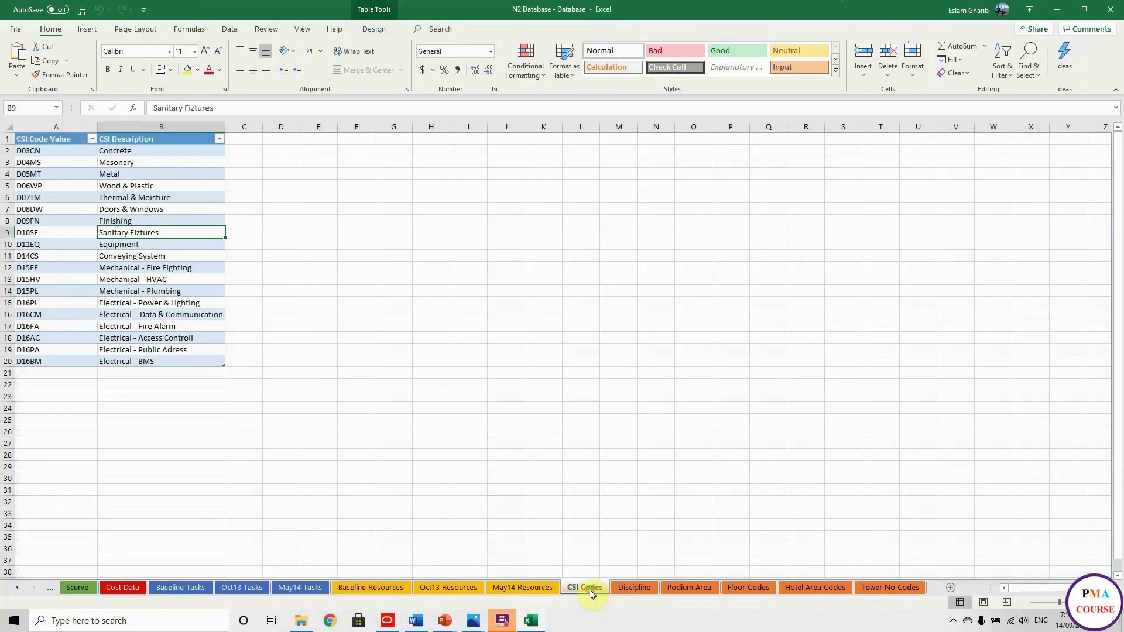
click(627, 588)
click(705, 588)
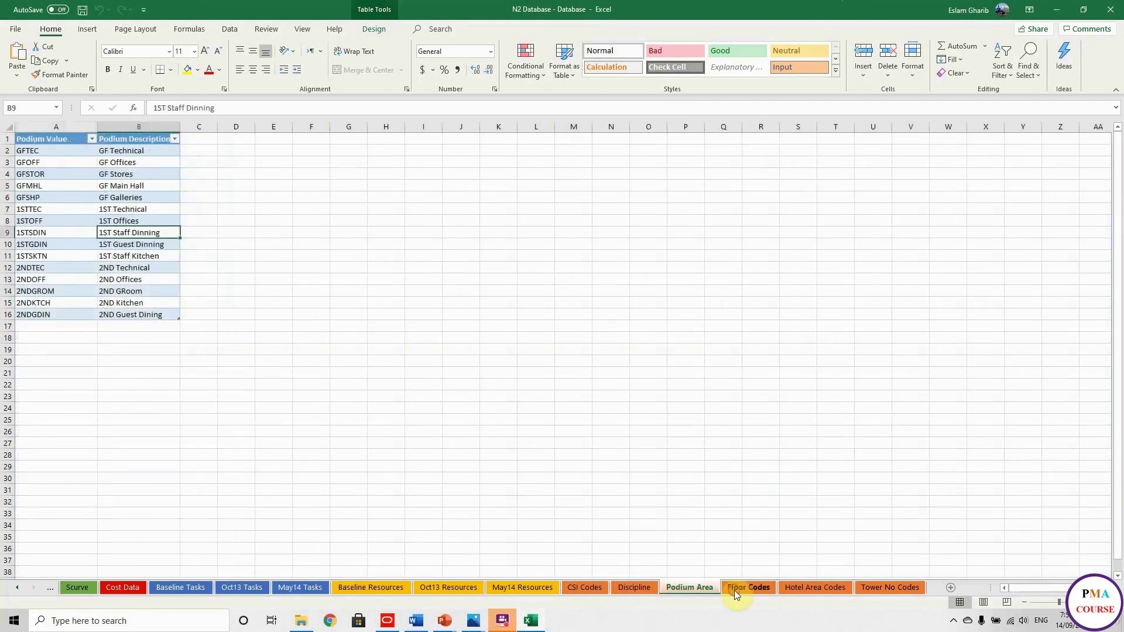
click(735, 589)
click(811, 588)
click(880, 588)
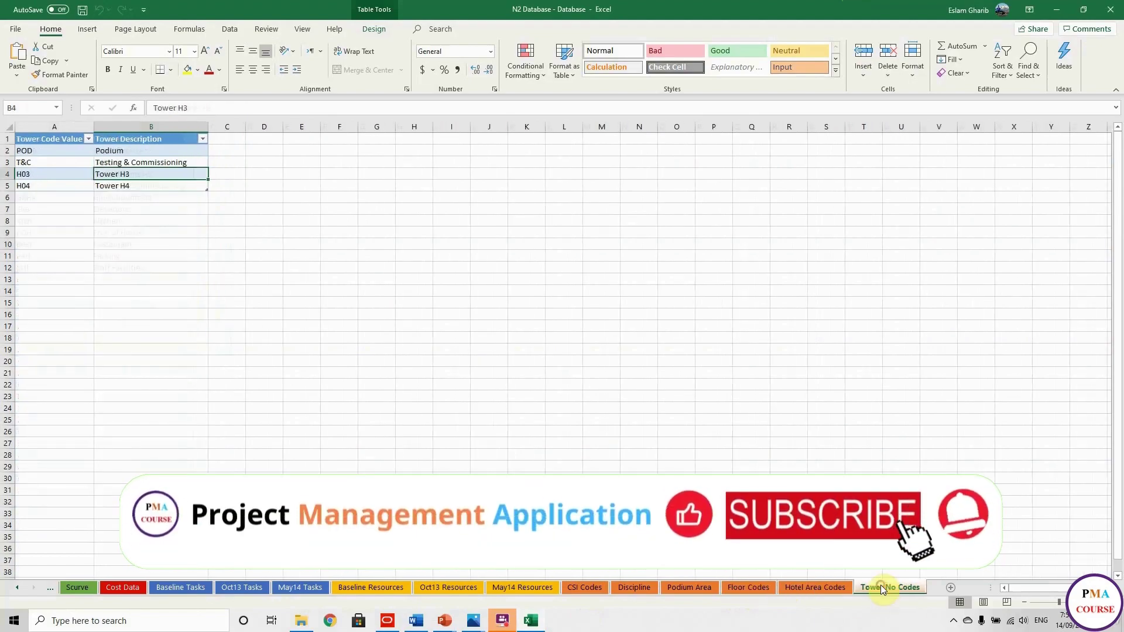
Switch to Primavera P6 and open the project-level activity codes to view the CSI Division values
key(alt+Tab)
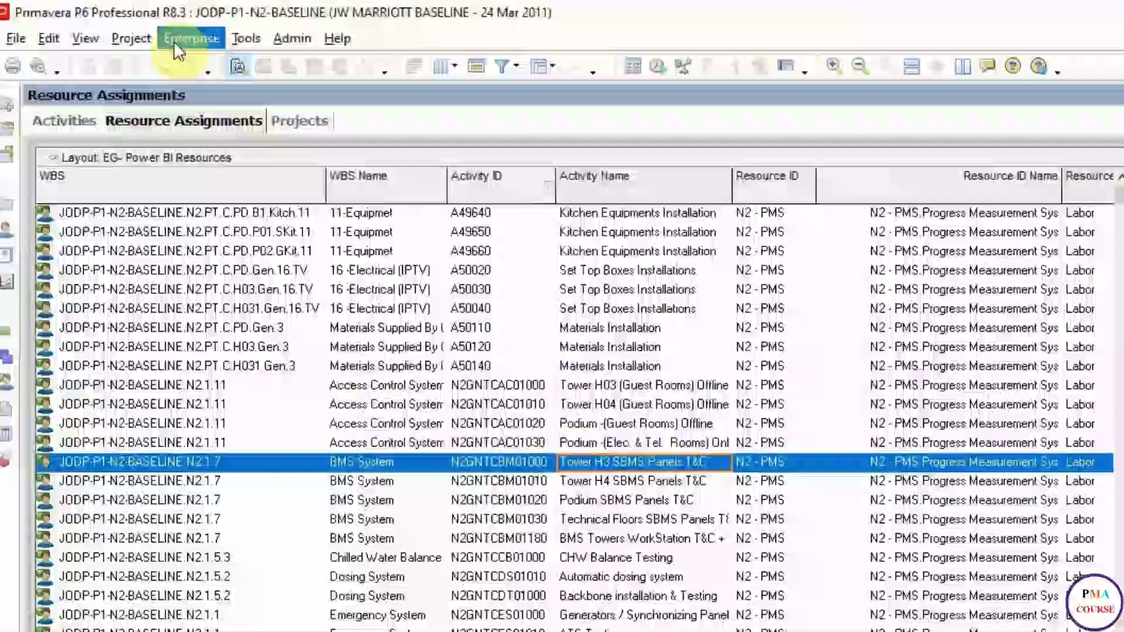
click(101, 23)
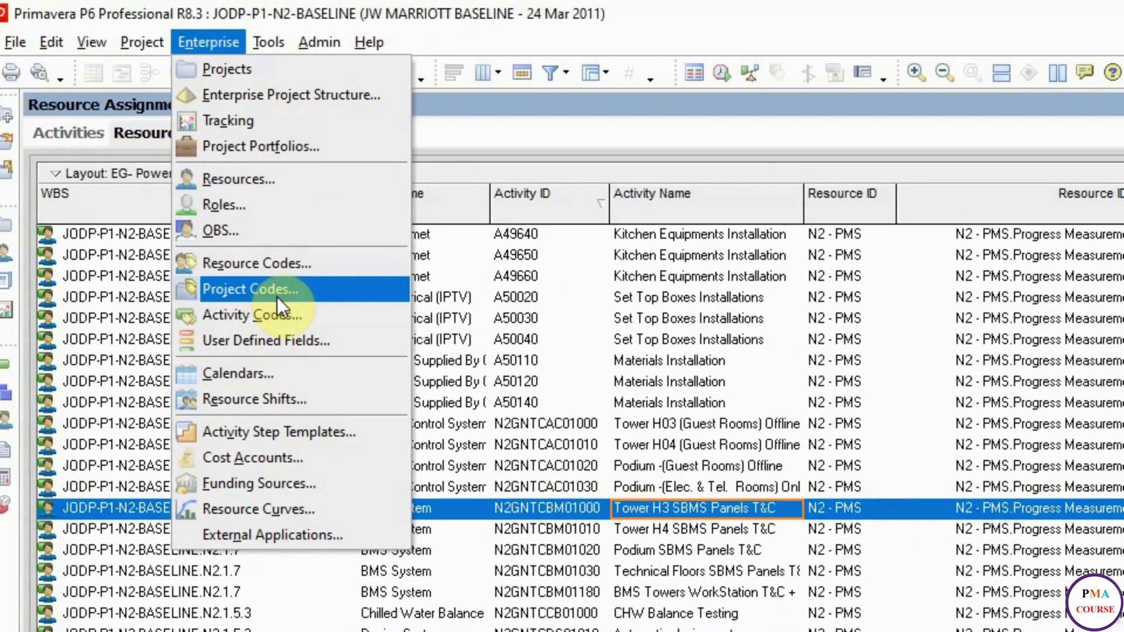
click(277, 313)
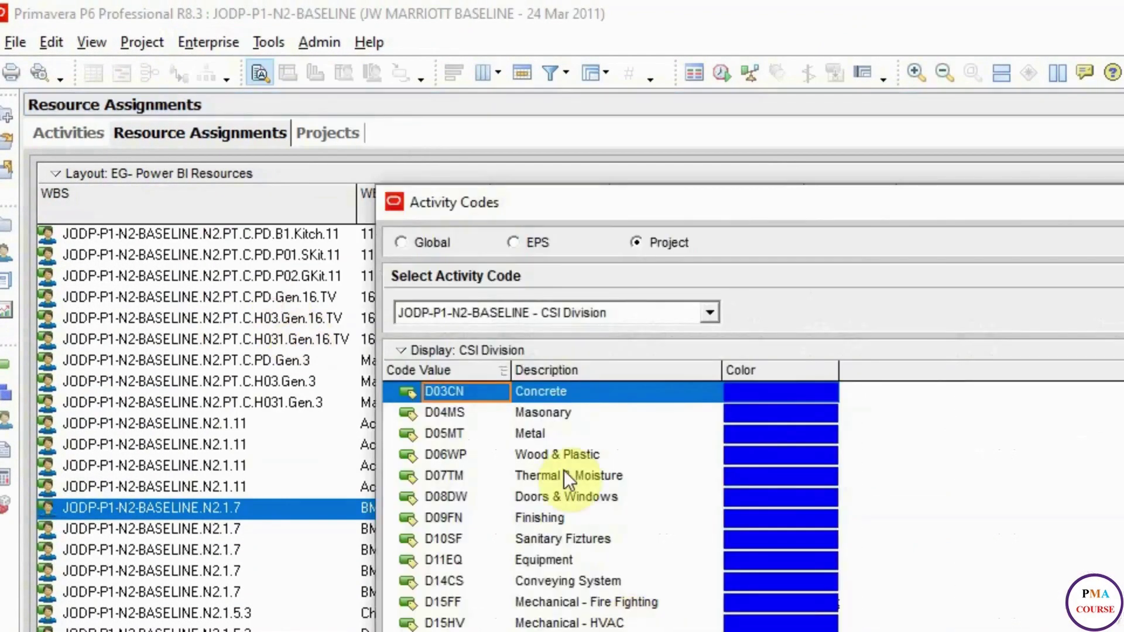
click(711, 314)
click(673, 332)
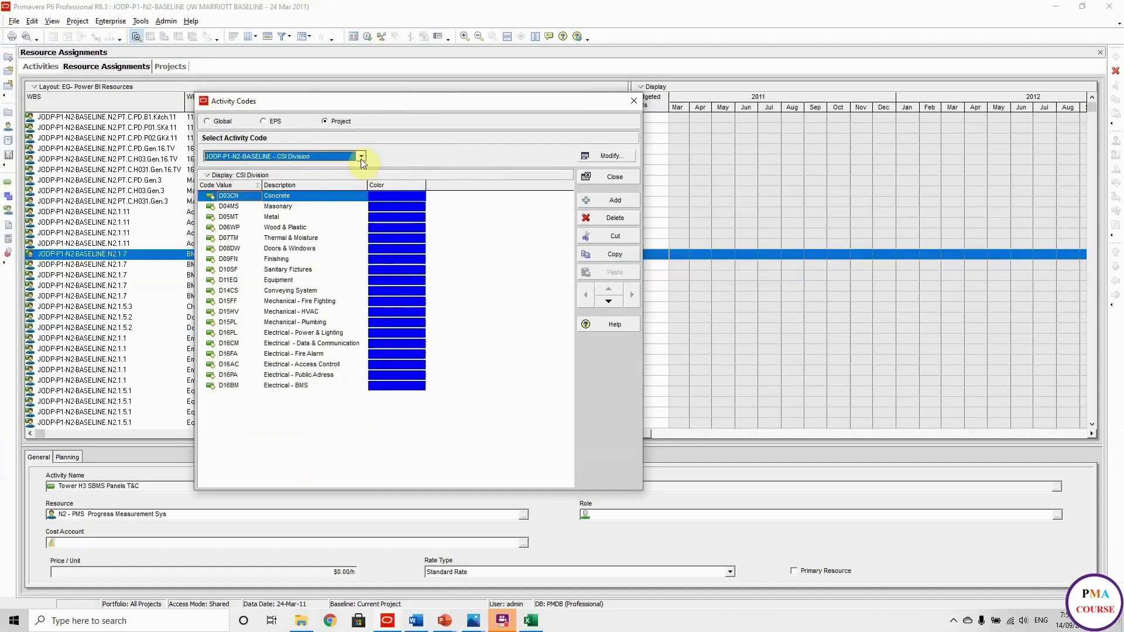
Review the project's activity code values for Discipline, Floor Number and Tower Number
click(360, 158)
click(356, 177)
click(358, 155)
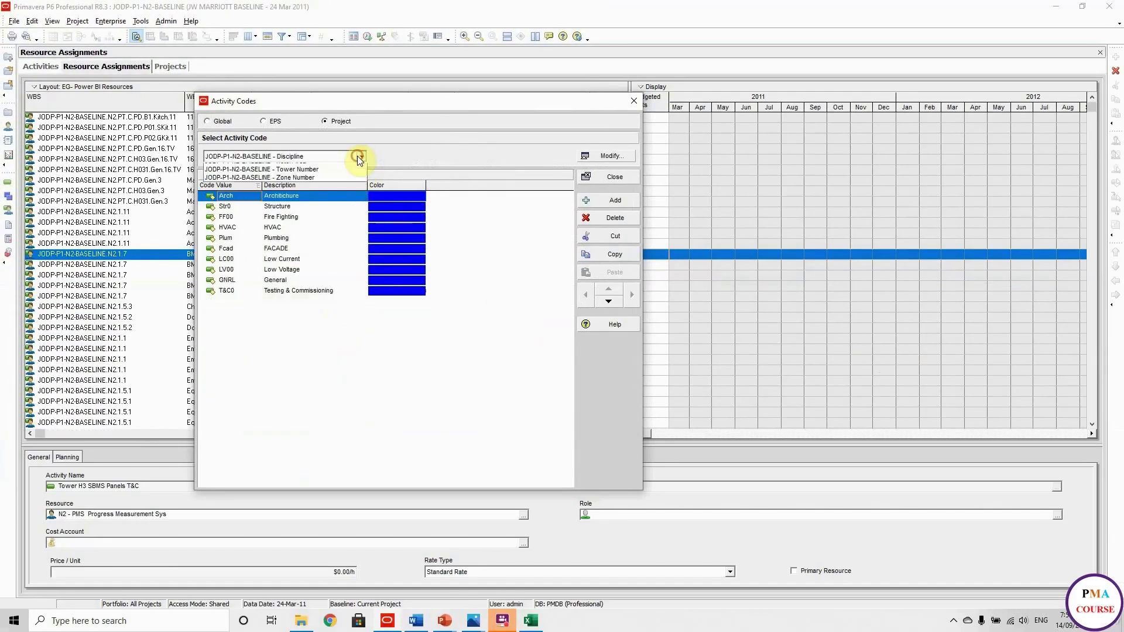
click(340, 185)
click(357, 157)
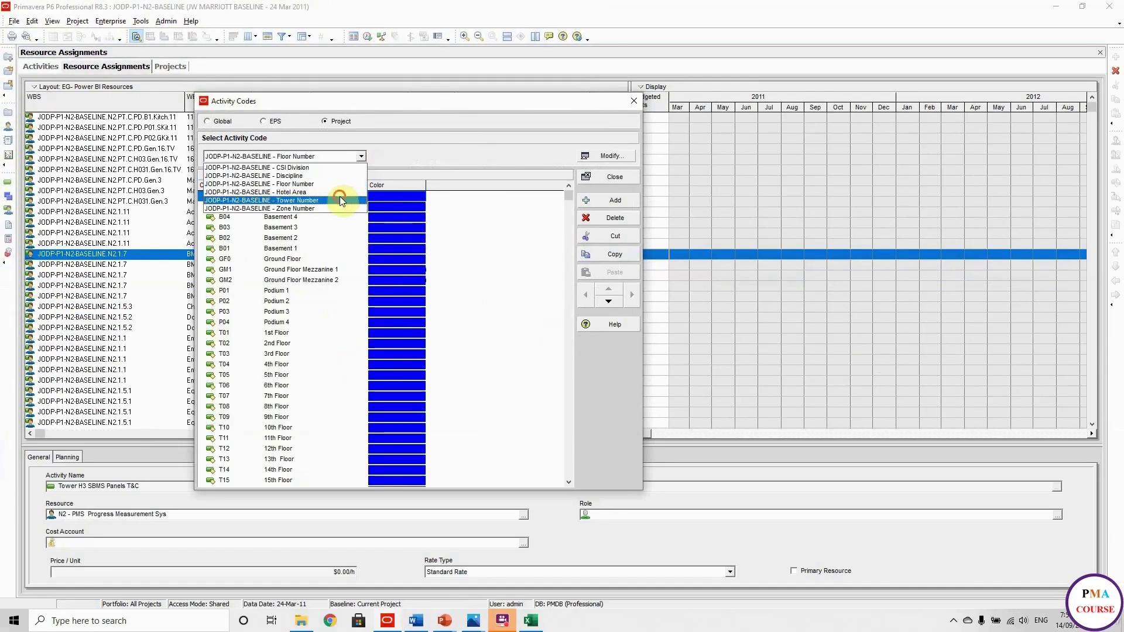
click(340, 201)
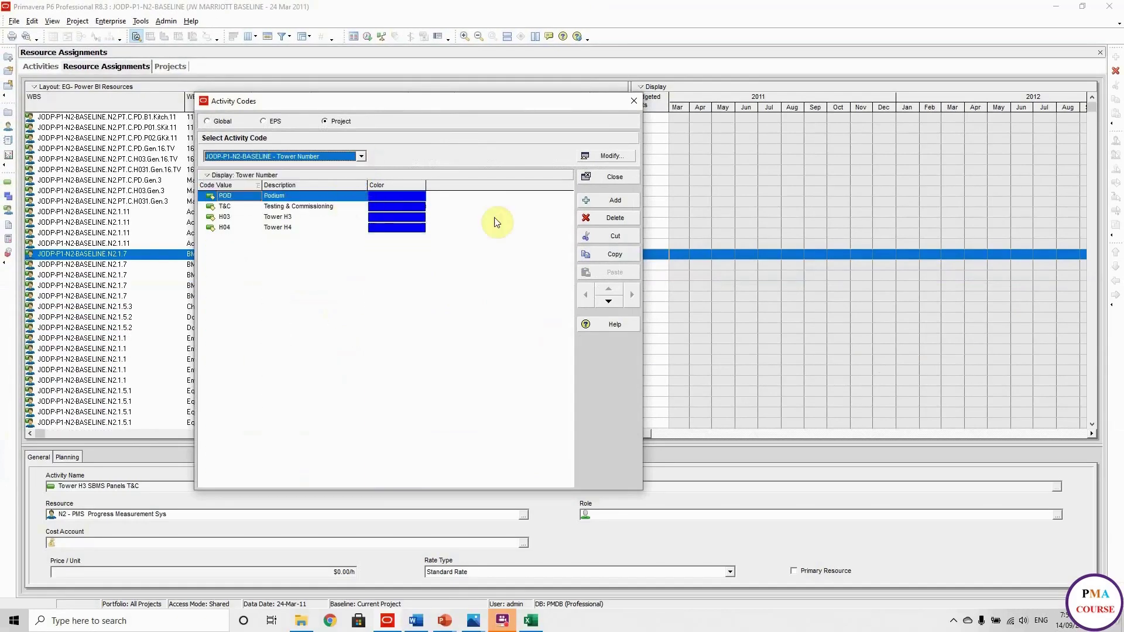
Switch to Excel, examine the value and description columns on the CSI Codes, Discipline and Podium Area sheets, and return to the PowerPoint slide show
click(540, 624)
click(587, 590)
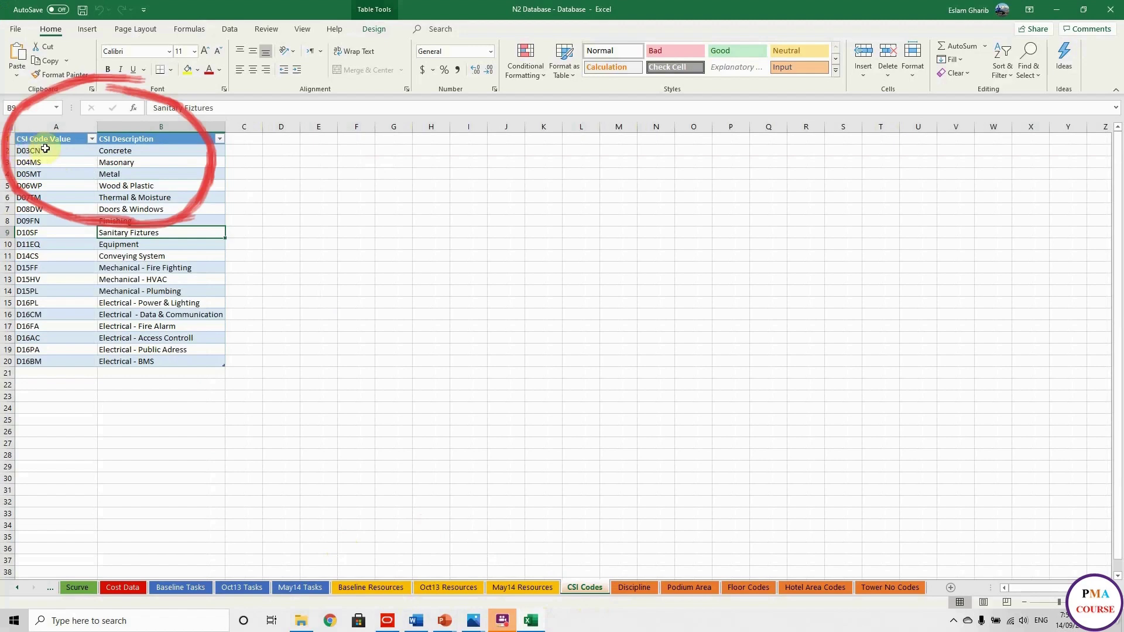
click(649, 588)
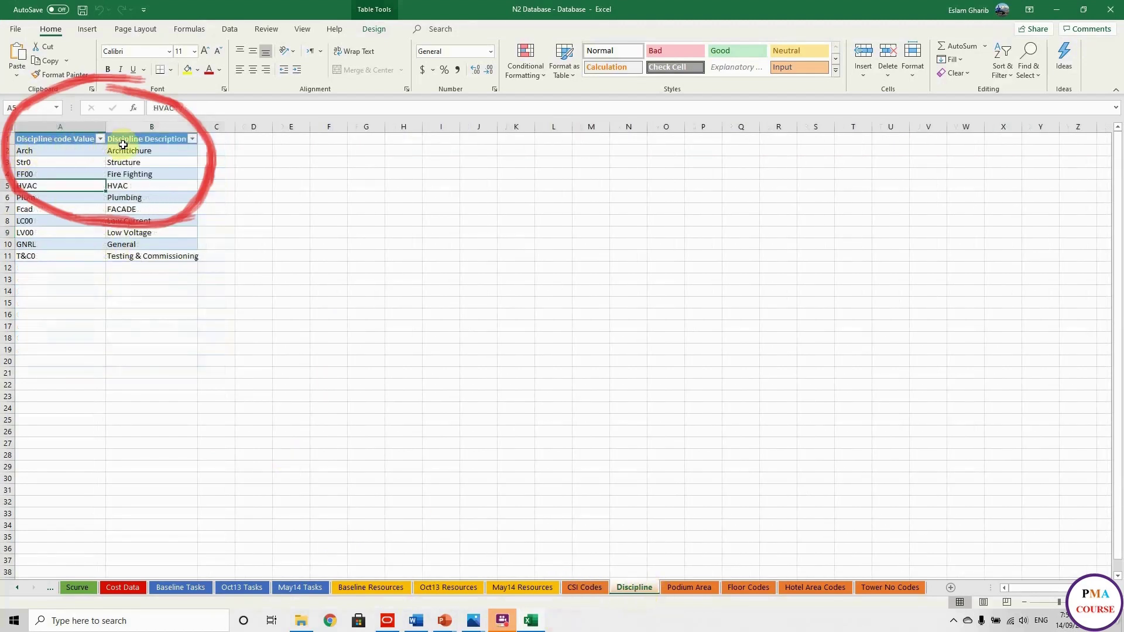
click(679, 586)
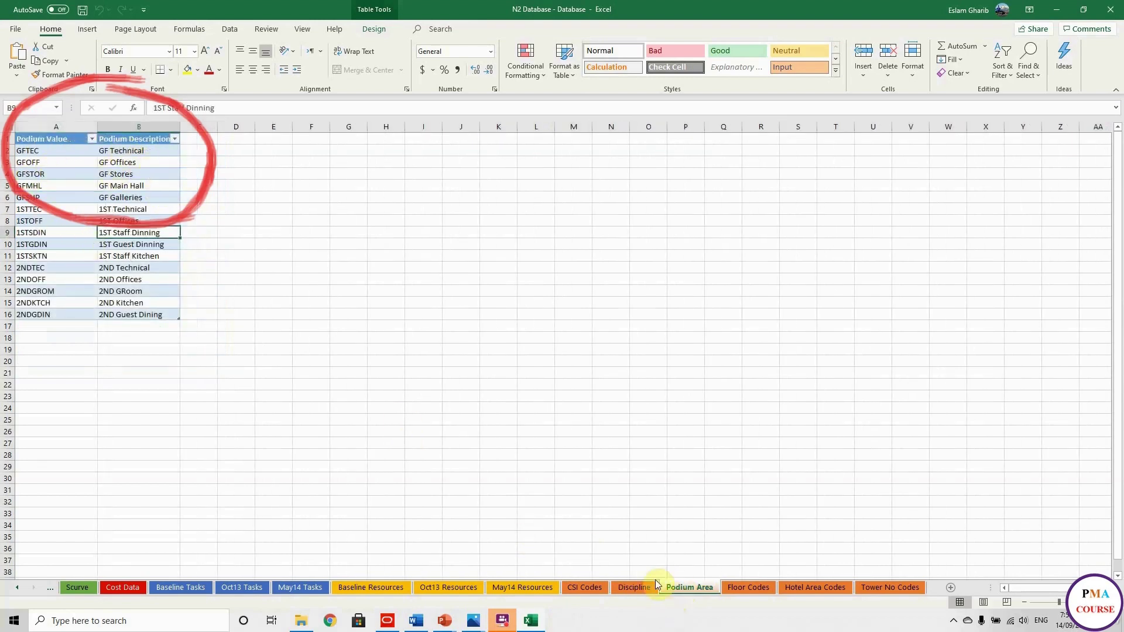
mouse_move(445, 625)
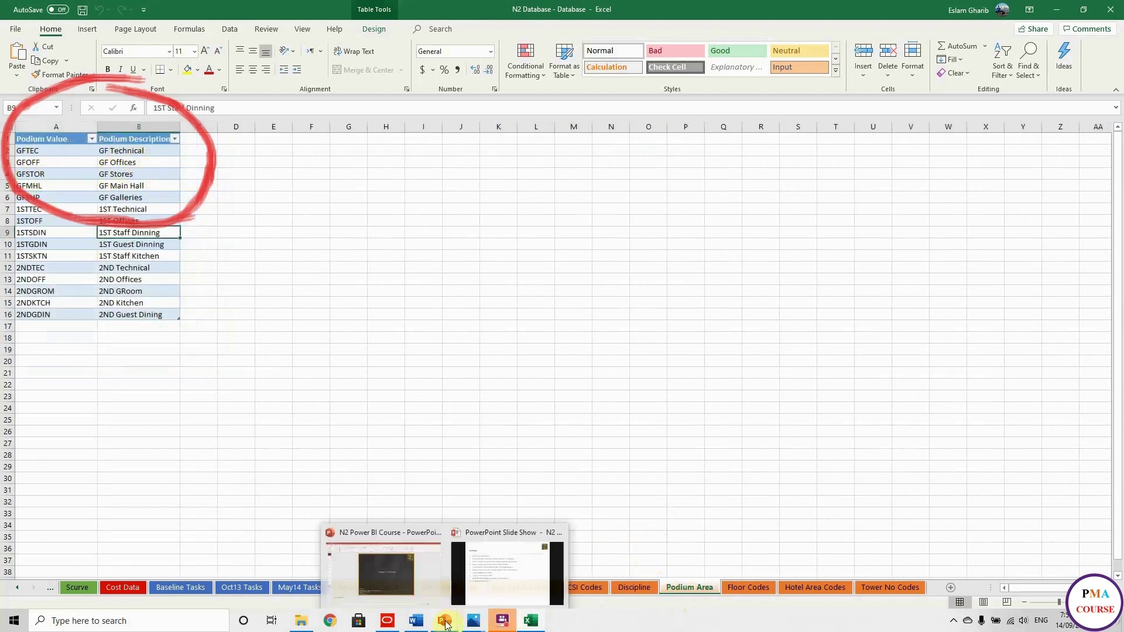
click(502, 581)
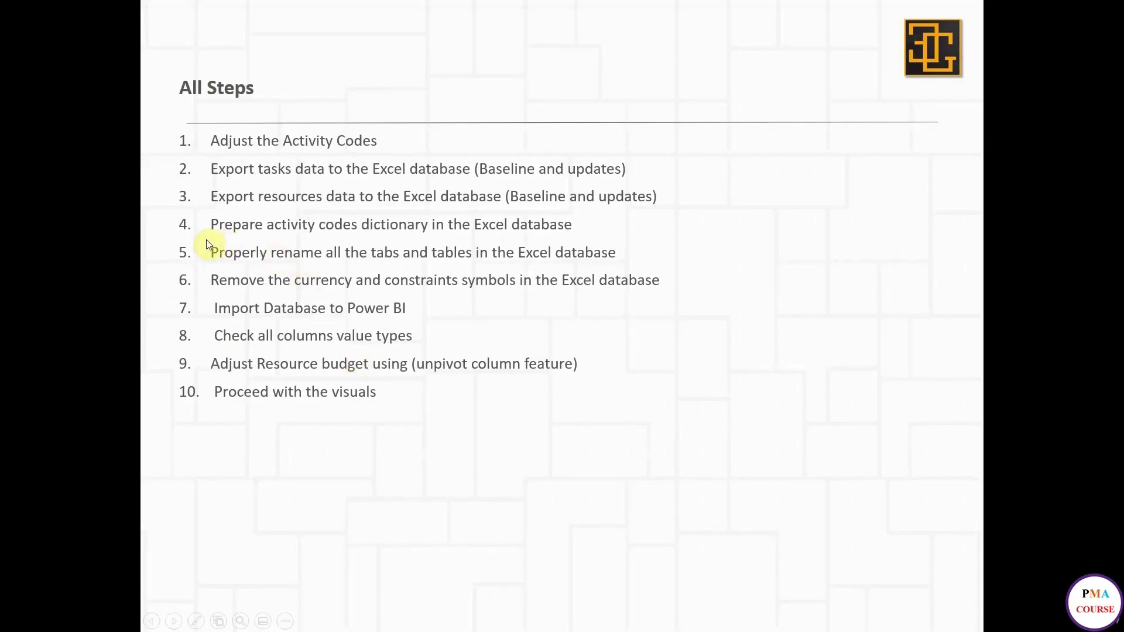
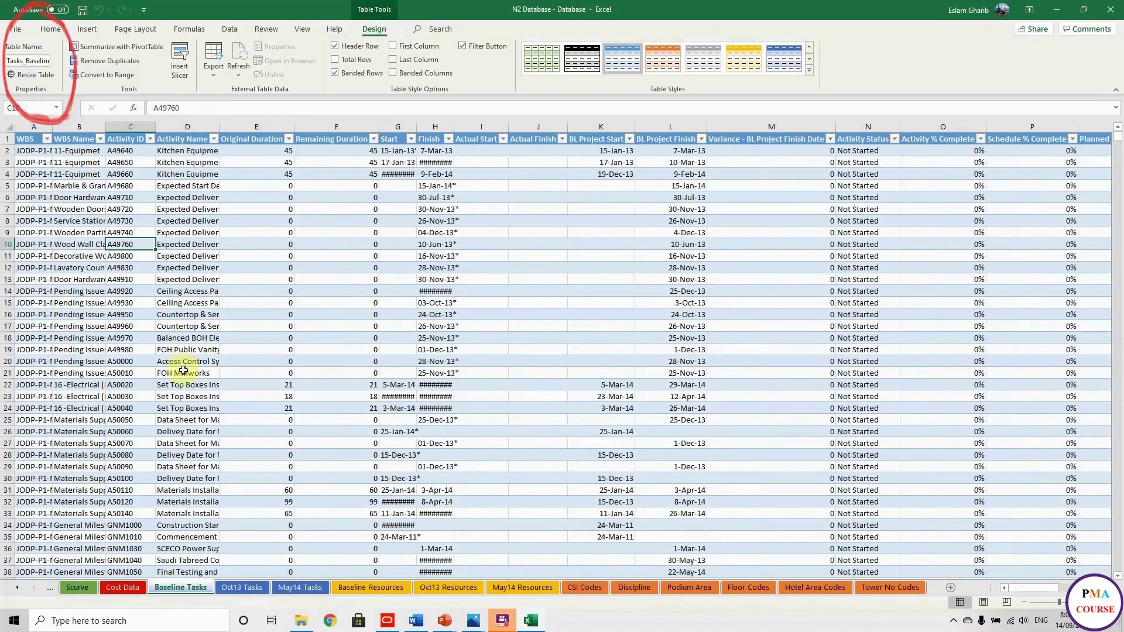
Check the table names assigned on the Baseline Resources and May14 Resources sheets in Excel
click(355, 589)
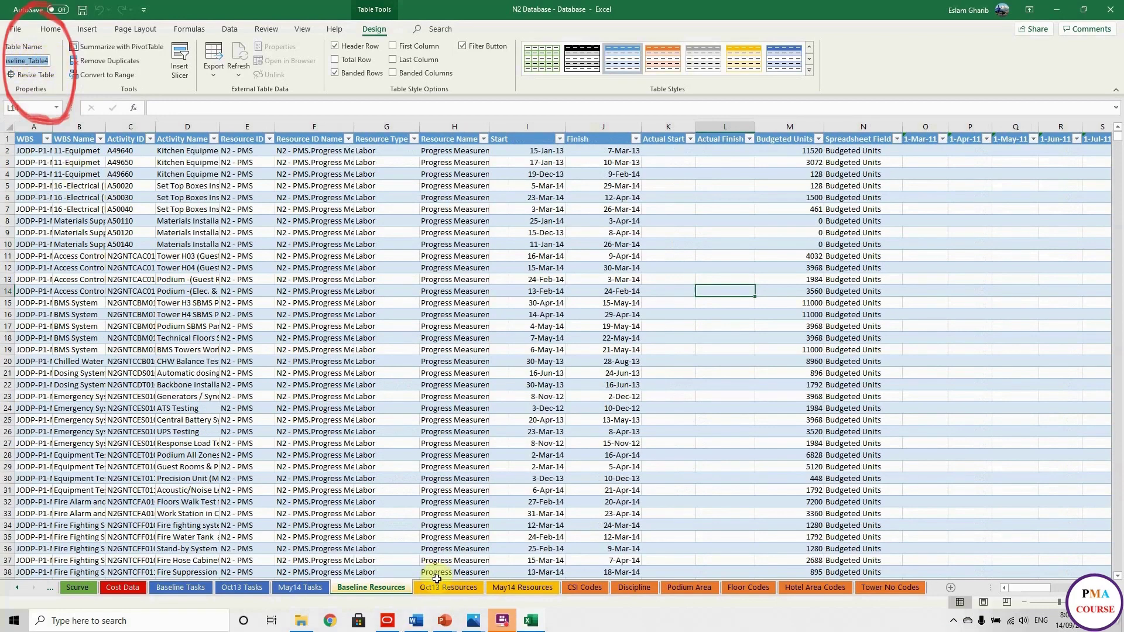
click(506, 588)
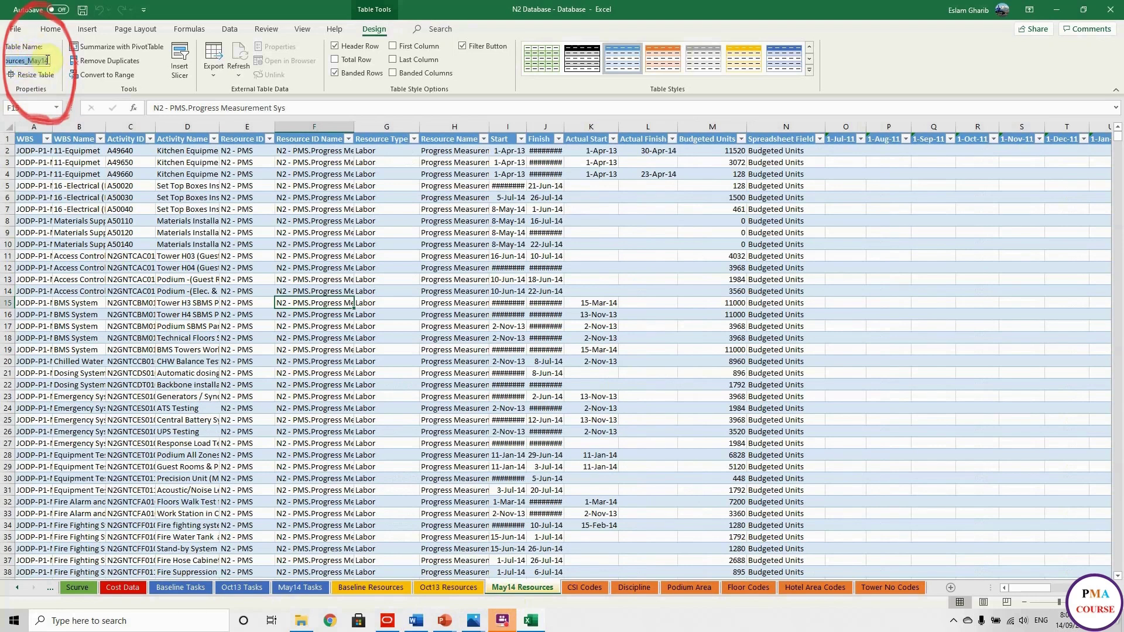
click(126, 268)
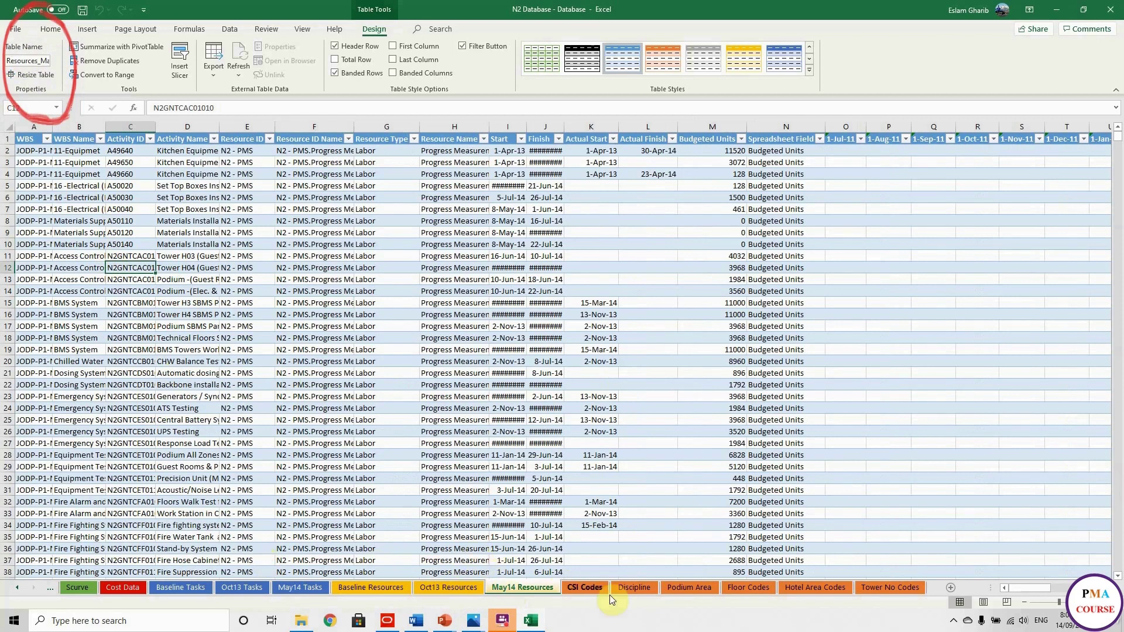
Check the table names assigned on the CSI Codes, Discipline, Podium Area and Floor Codes sheets
click(588, 587)
click(160, 290)
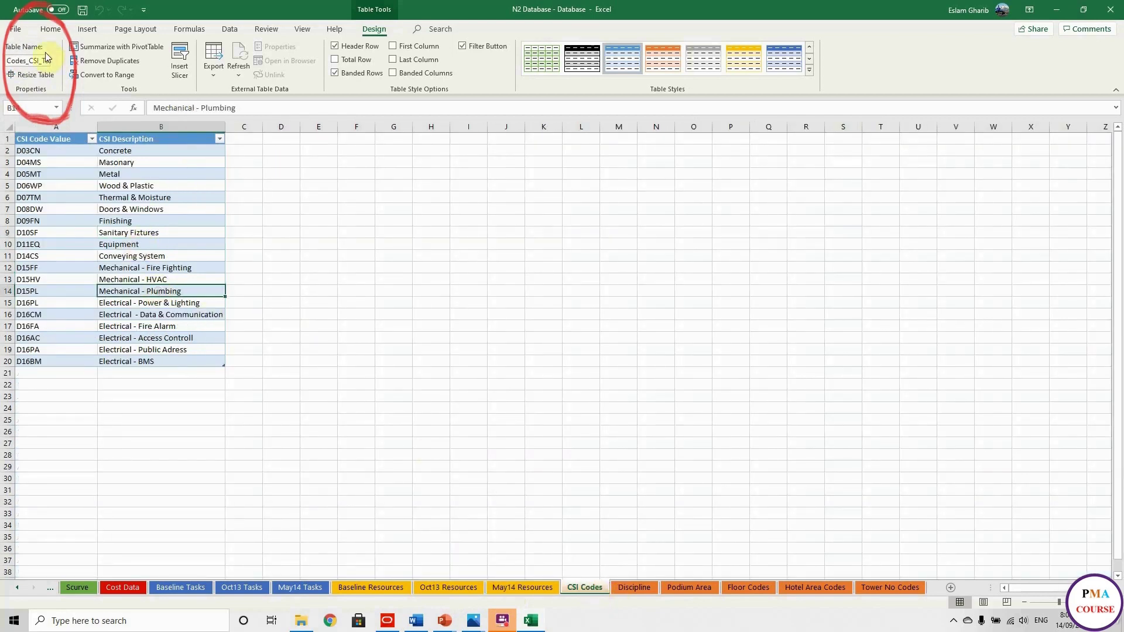
click(634, 588)
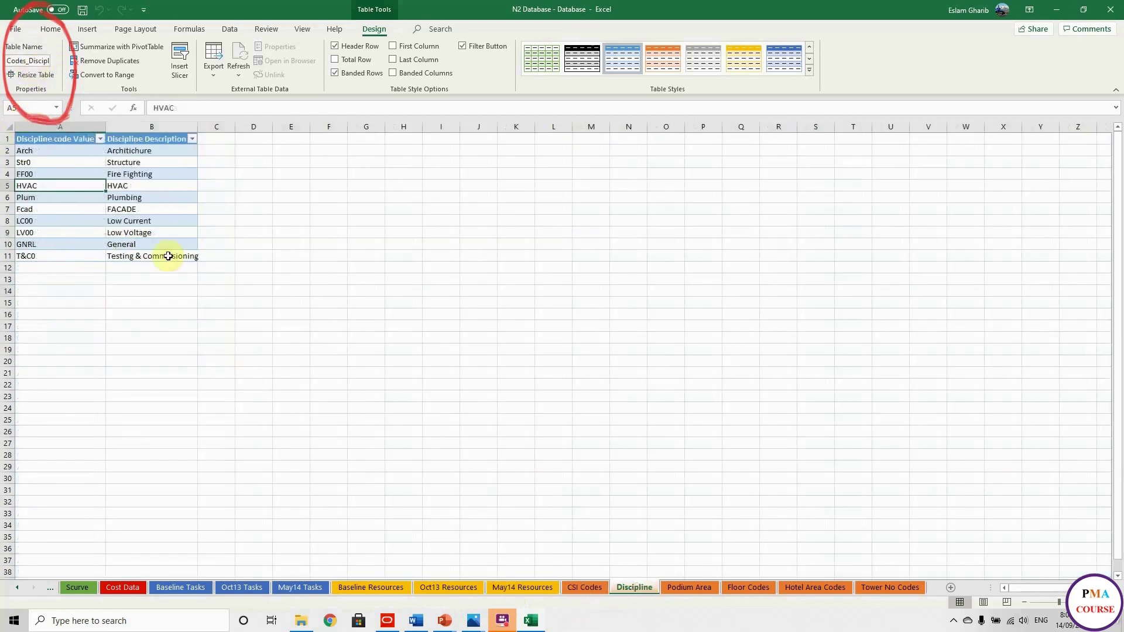
click(691, 588)
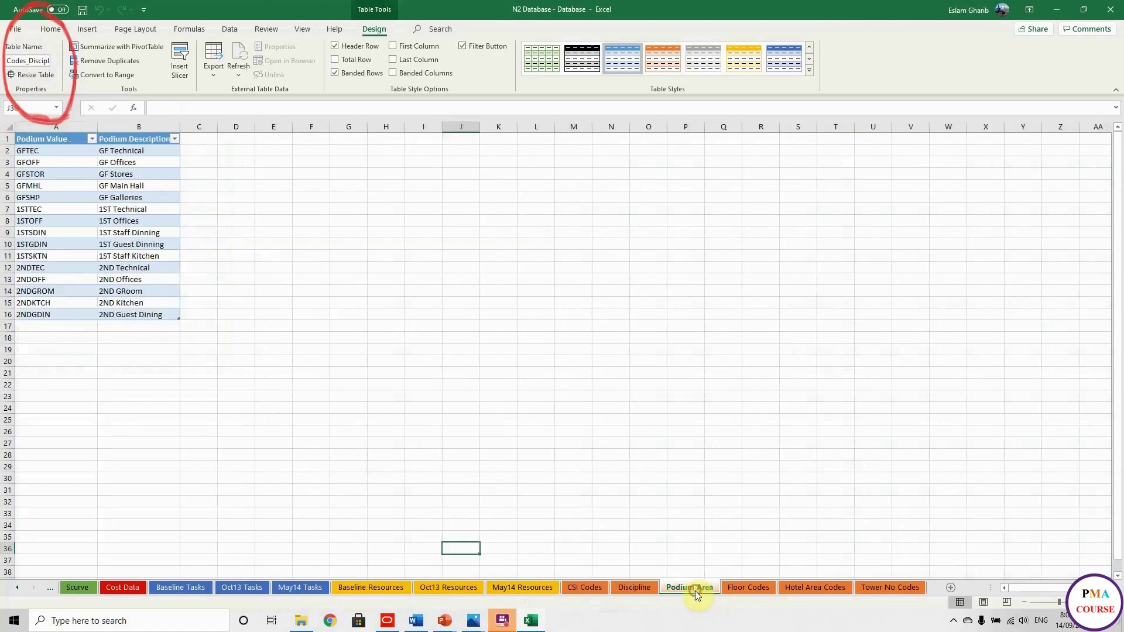
click(134, 219)
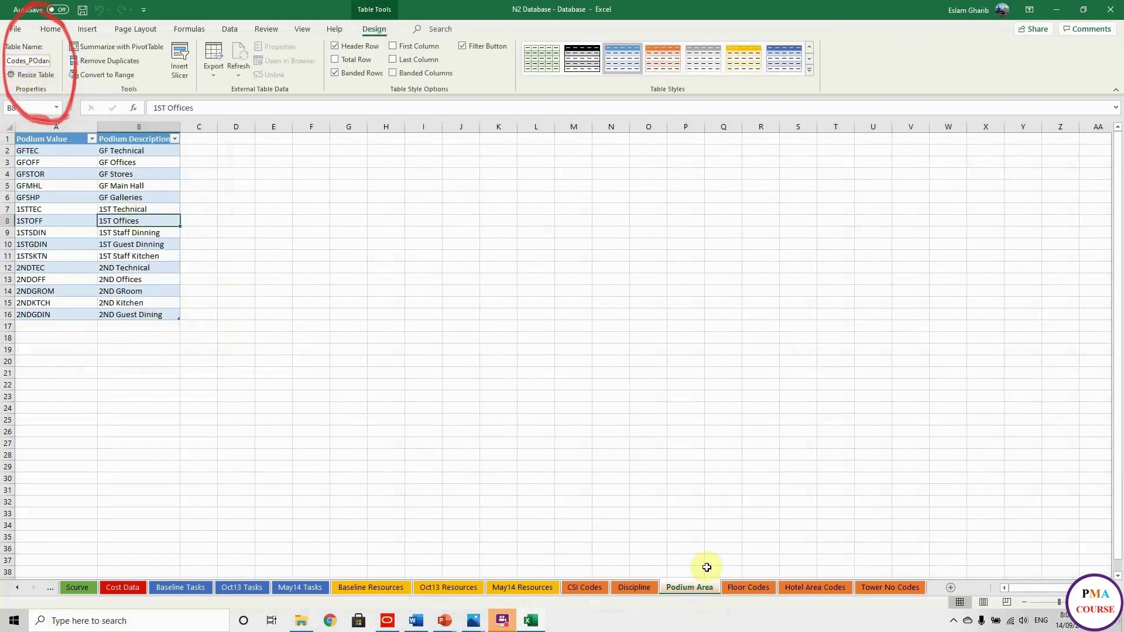
click(735, 588)
click(53, 249)
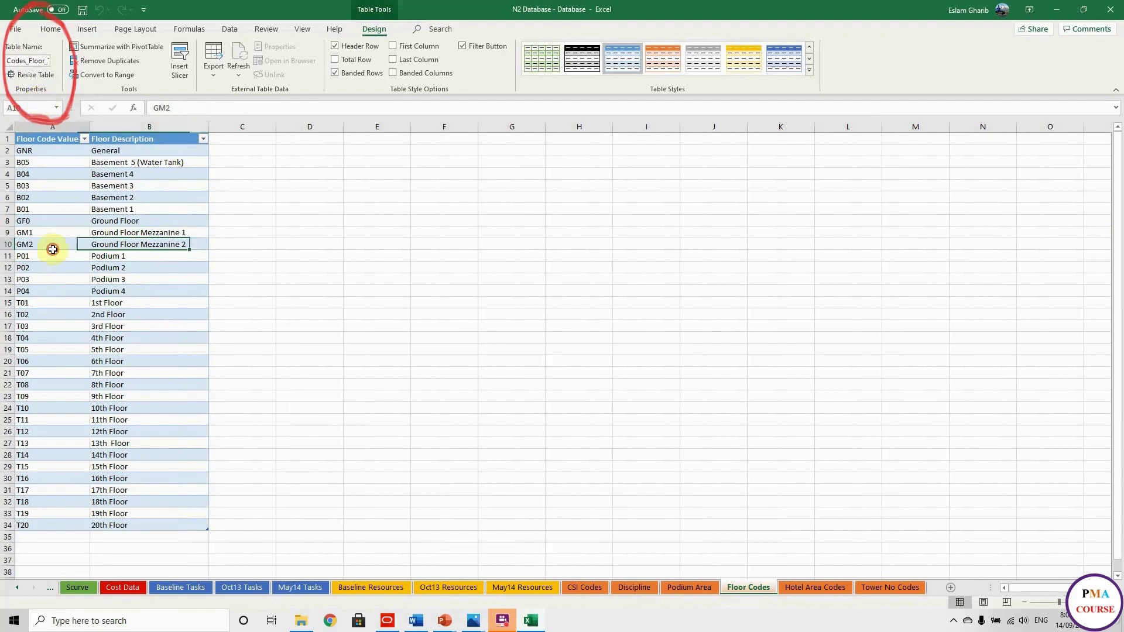
Examine the project Summary sheet and the Scurve sheet's monthly cost columns, inspecting the Actual Cost cells D13 and D3
click(17, 588)
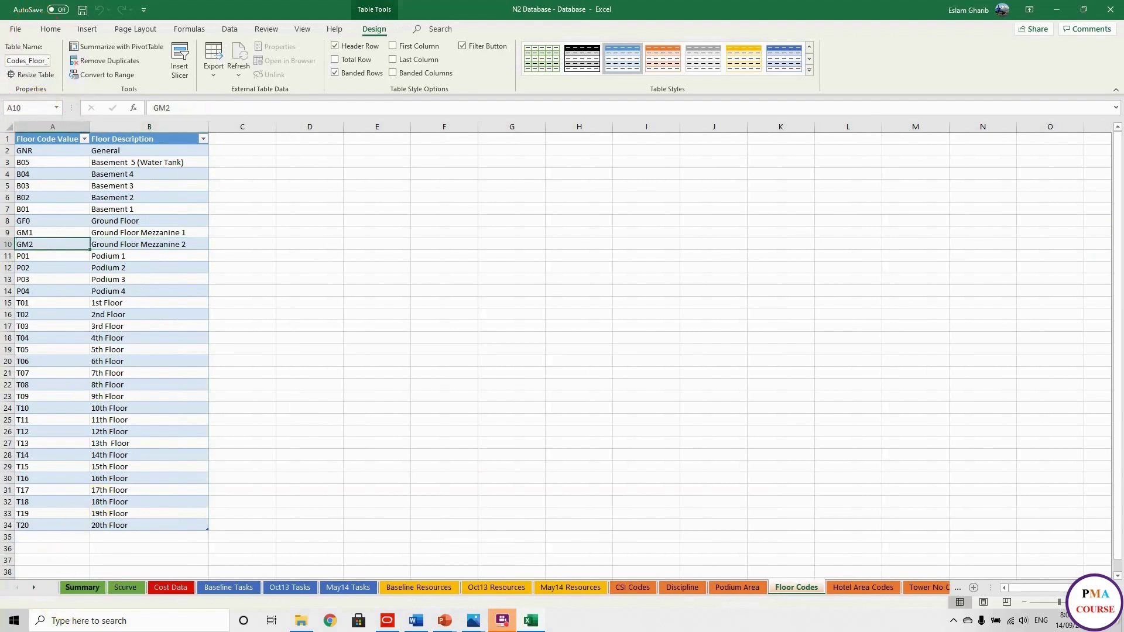
click(82, 588)
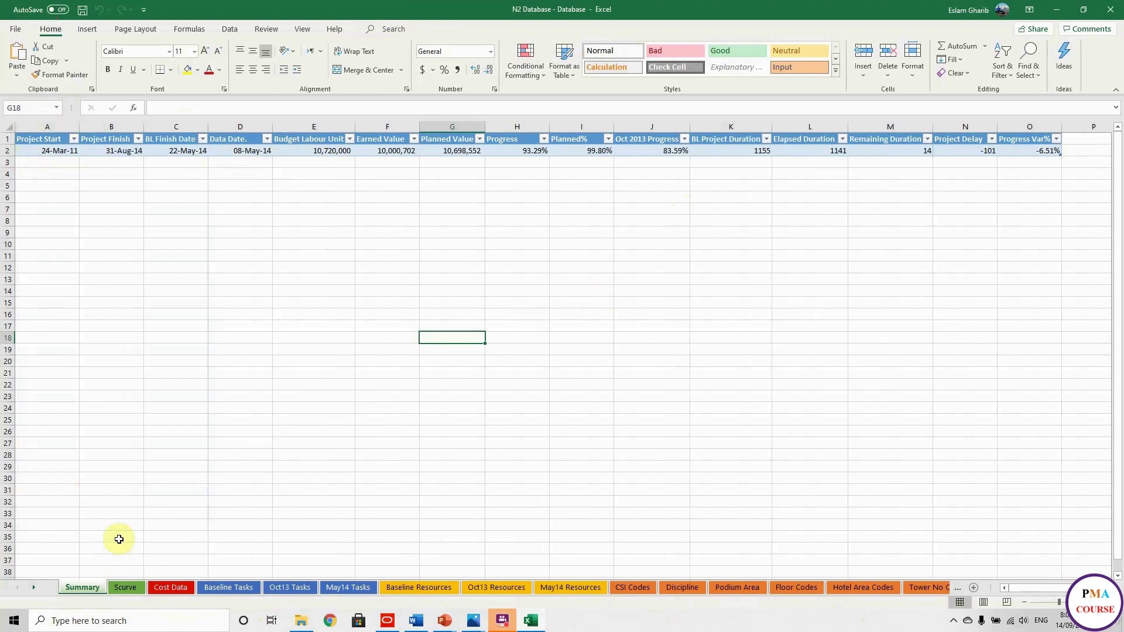
click(125, 587)
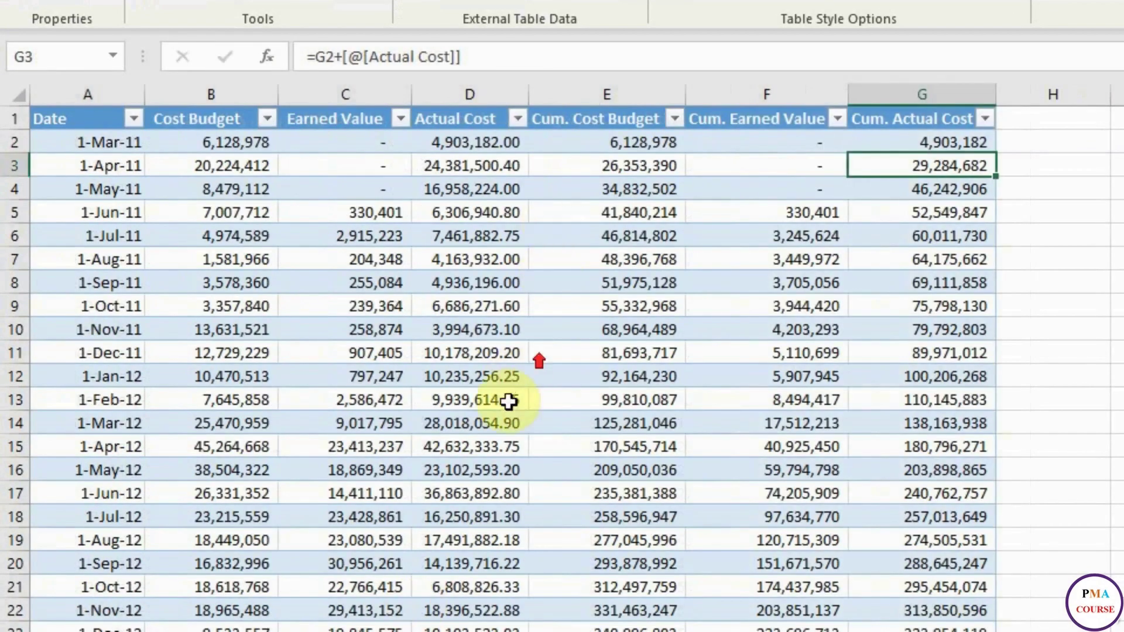
click(505, 401)
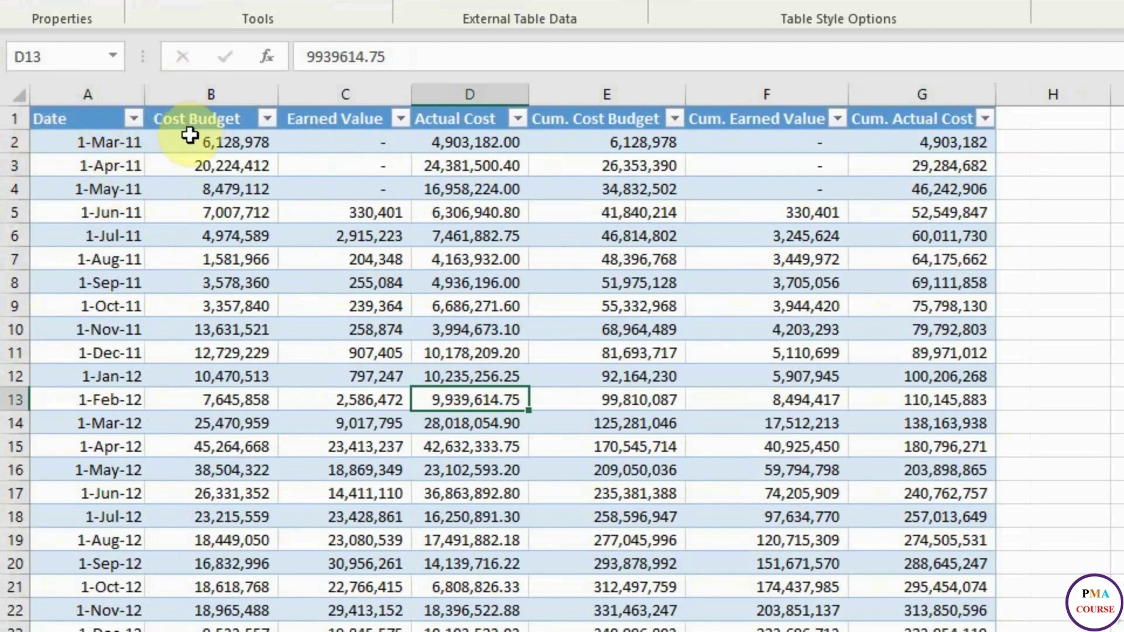
click(483, 167)
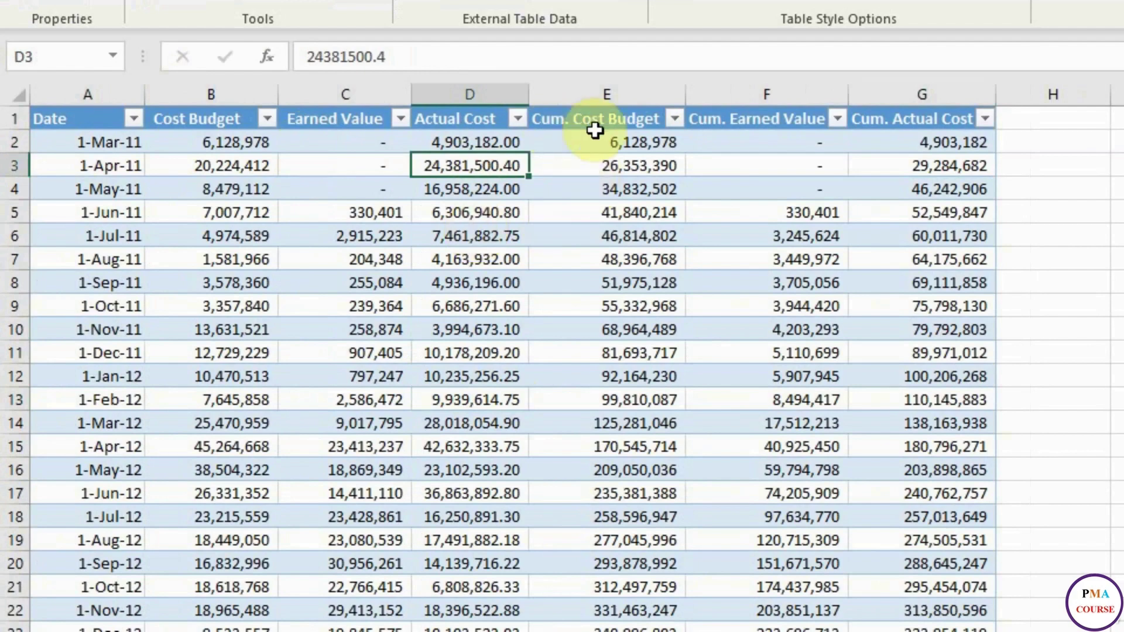
Inspect the cumulative cost budget formula in cell E27 of the Cost Data sheet, and view the All Steps slide in PowerPoint before returning to Excel
click(572, 620)
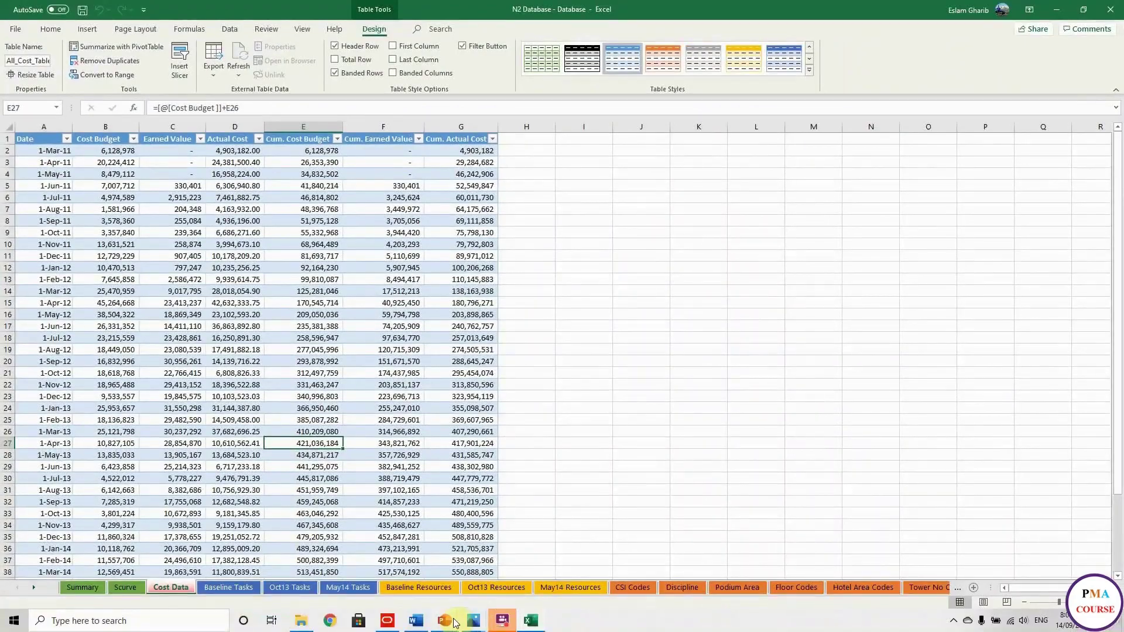
mouse_move(455, 622)
click(488, 598)
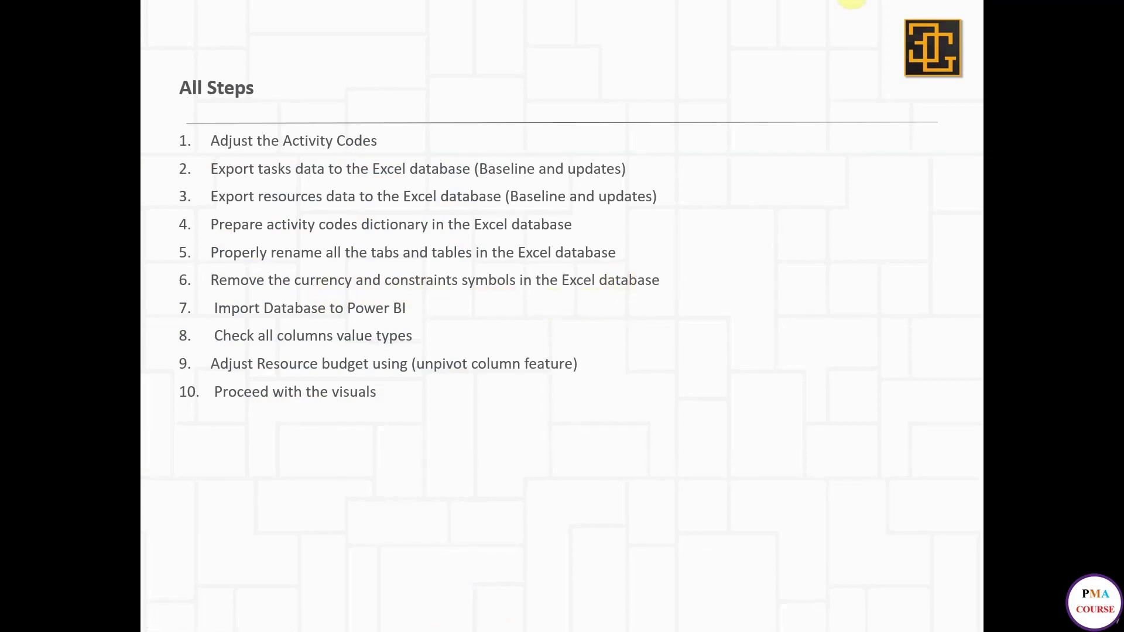
key(alt+Tab)
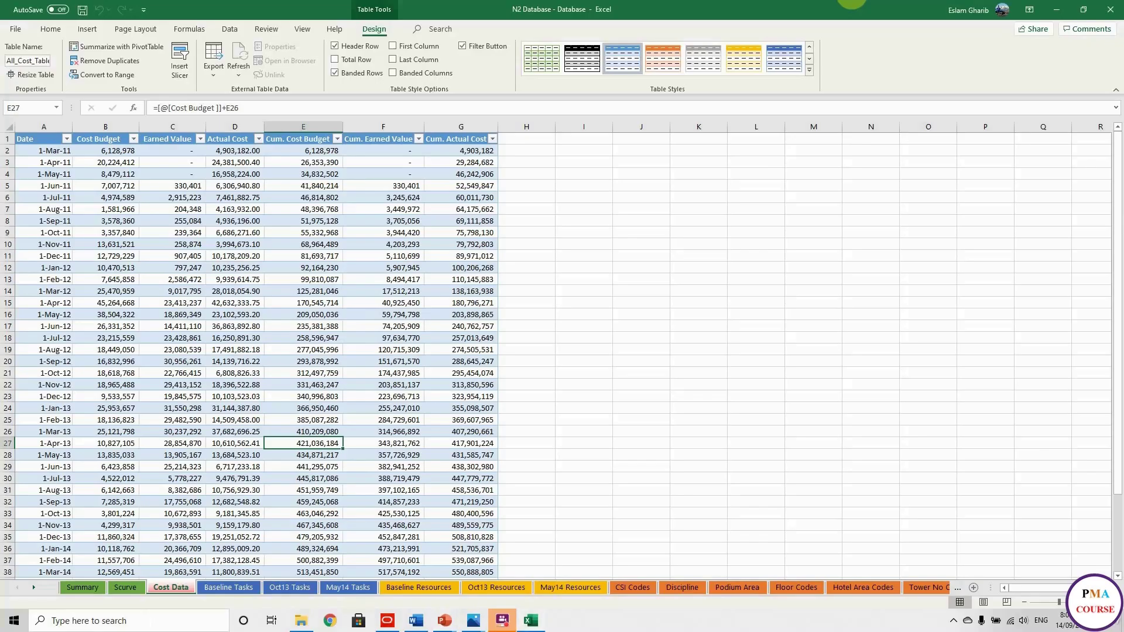
Examine the Oct13 Tasks sheet's Start dates and the values in the Start column's filter list without filtering anything
click(285, 588)
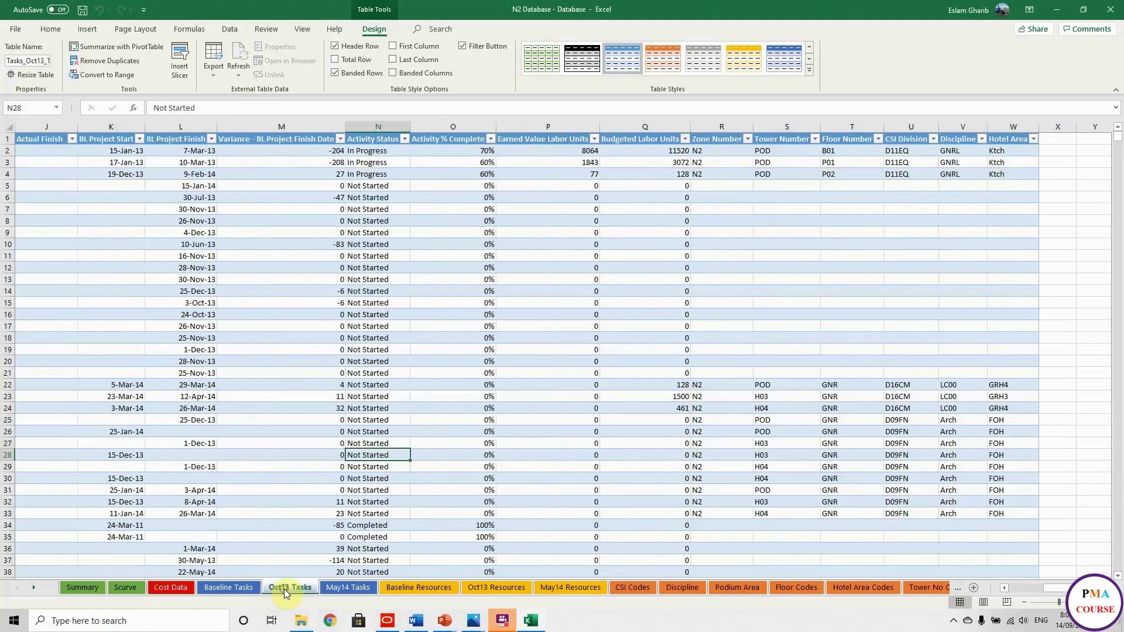
click(579, 325)
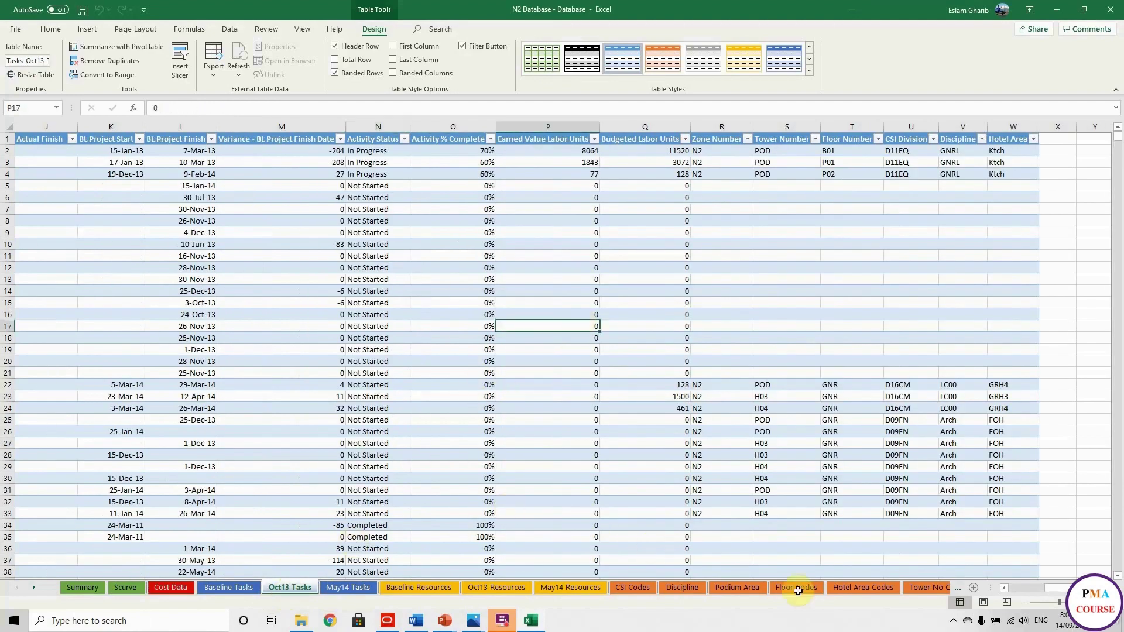
drag(1037, 592, 995, 595)
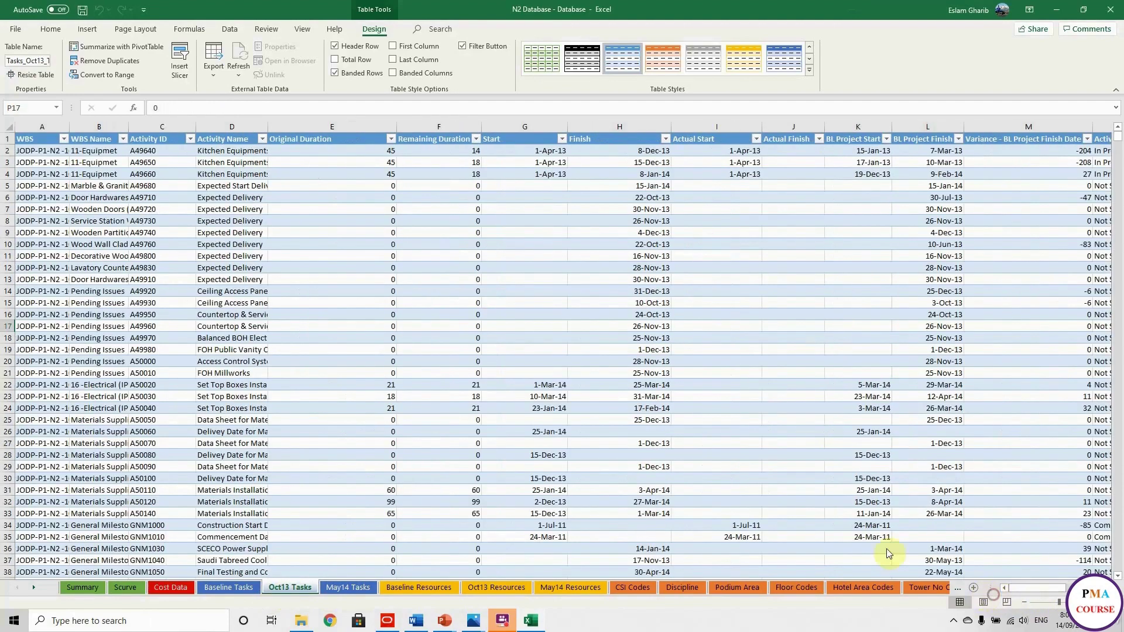
click(600, 174)
click(542, 174)
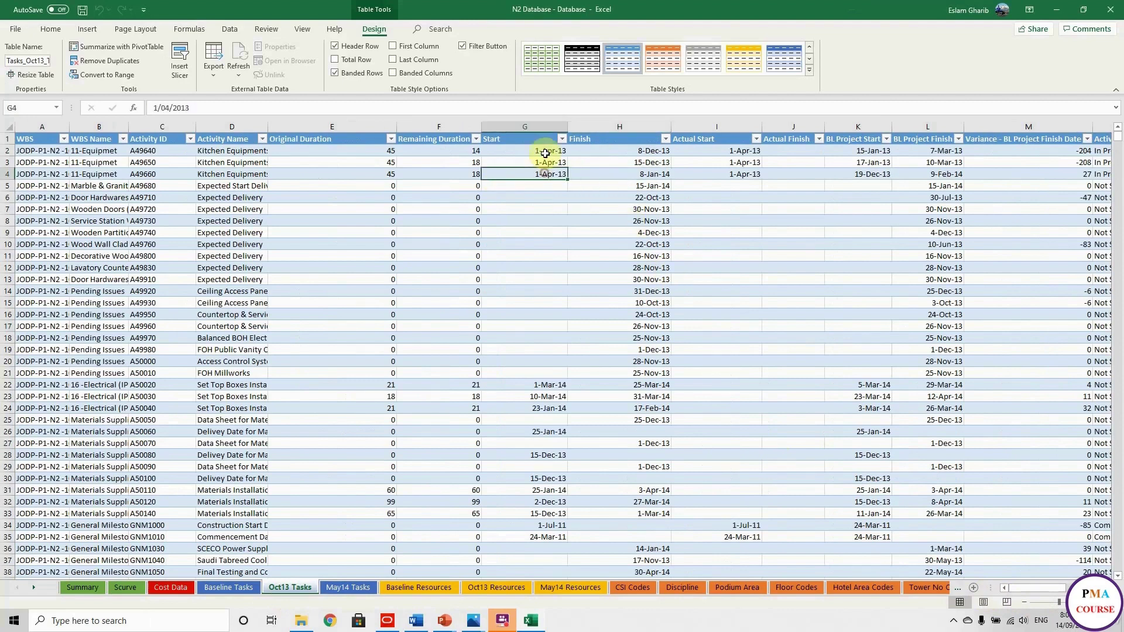
click(564, 140)
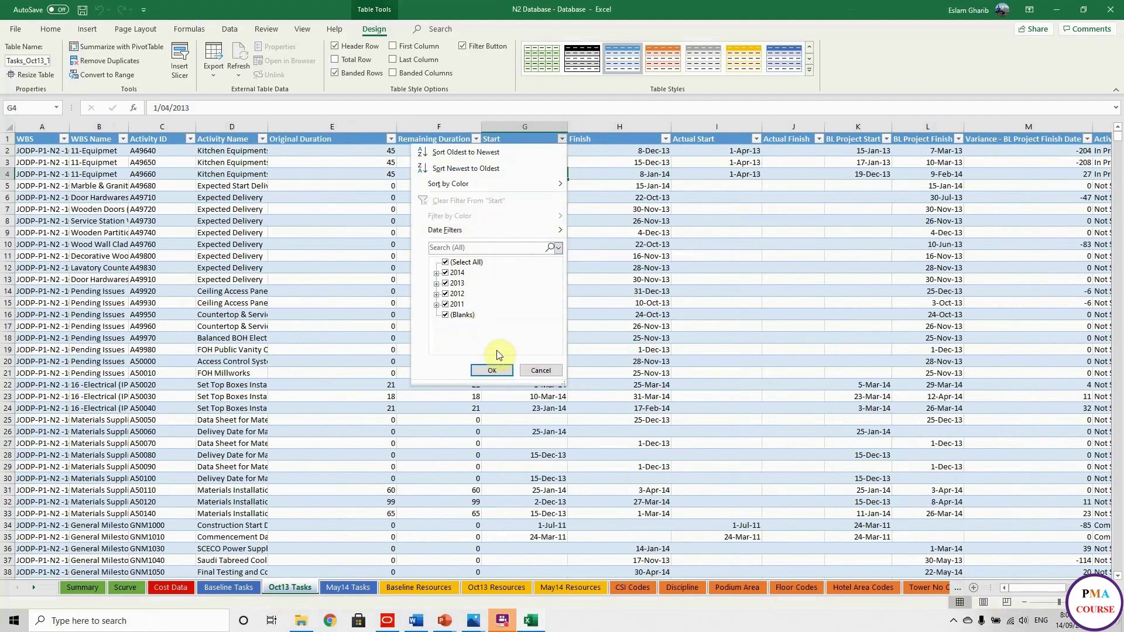
click(507, 374)
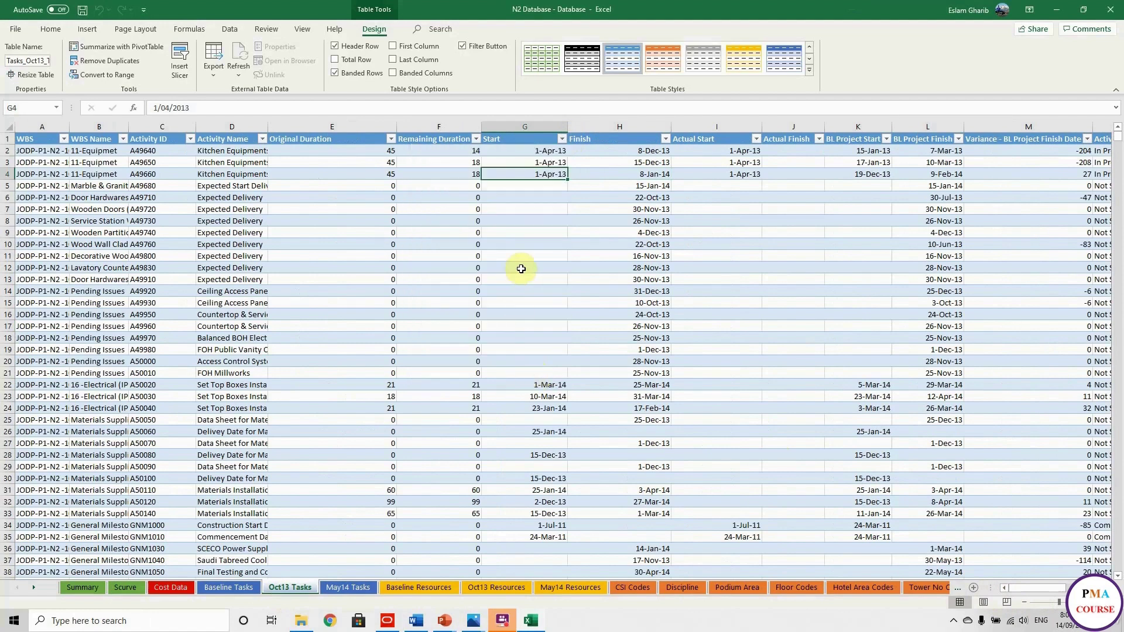
Review the Text to Columns delimiter settings for the Start column, close the wizard without converting, and return to the PowerPoint slide show
click(516, 125)
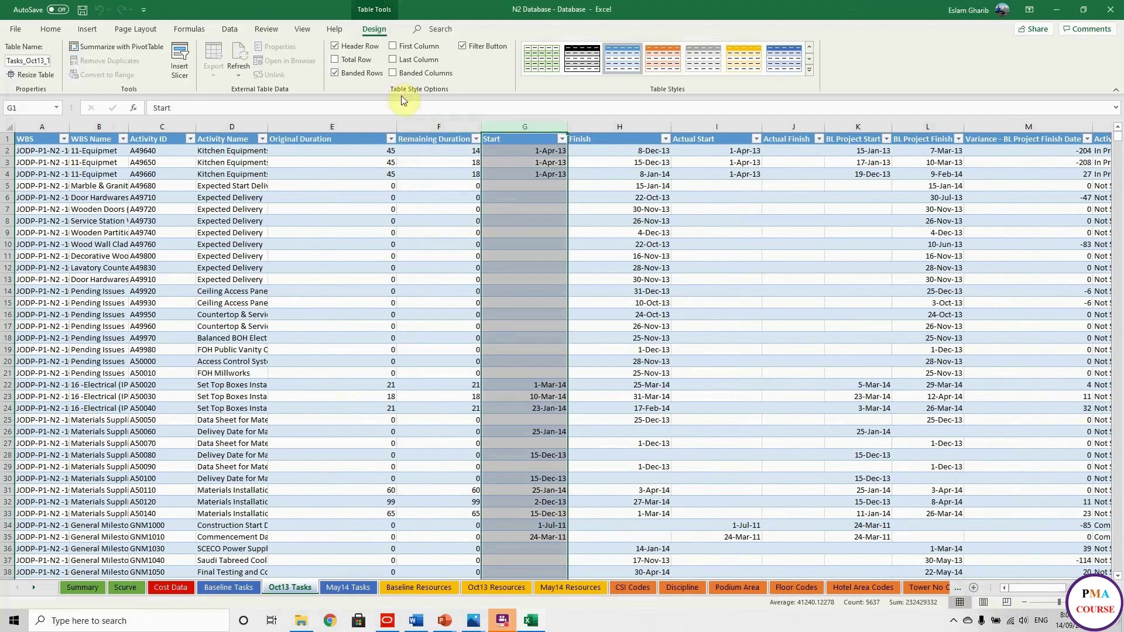
drag(516, 125, 579, 125)
click(230, 29)
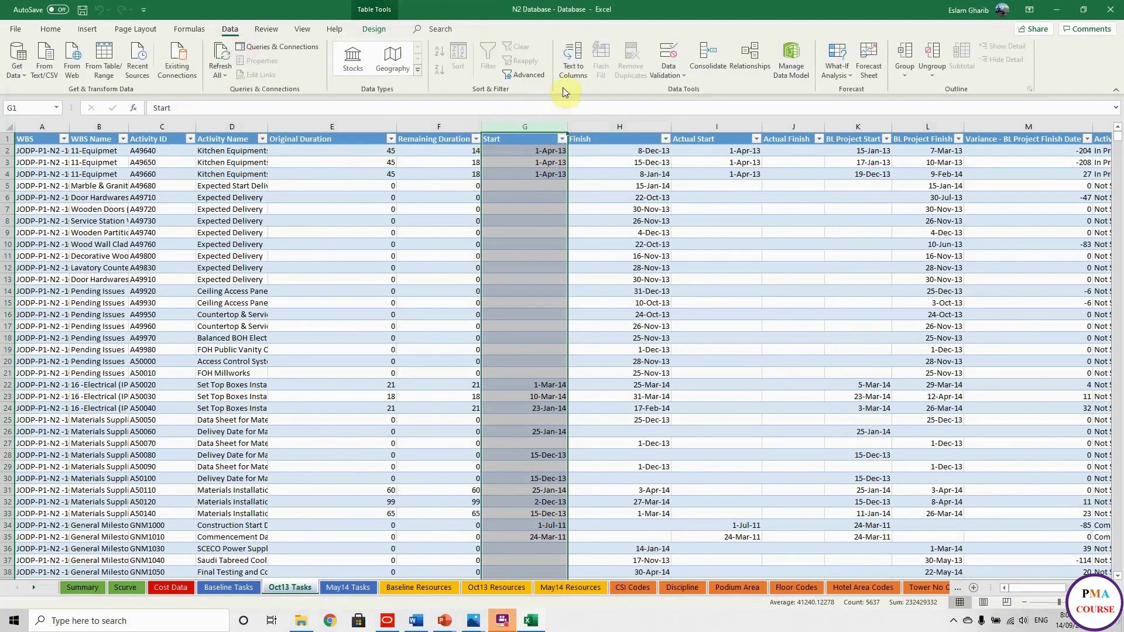
click(574, 73)
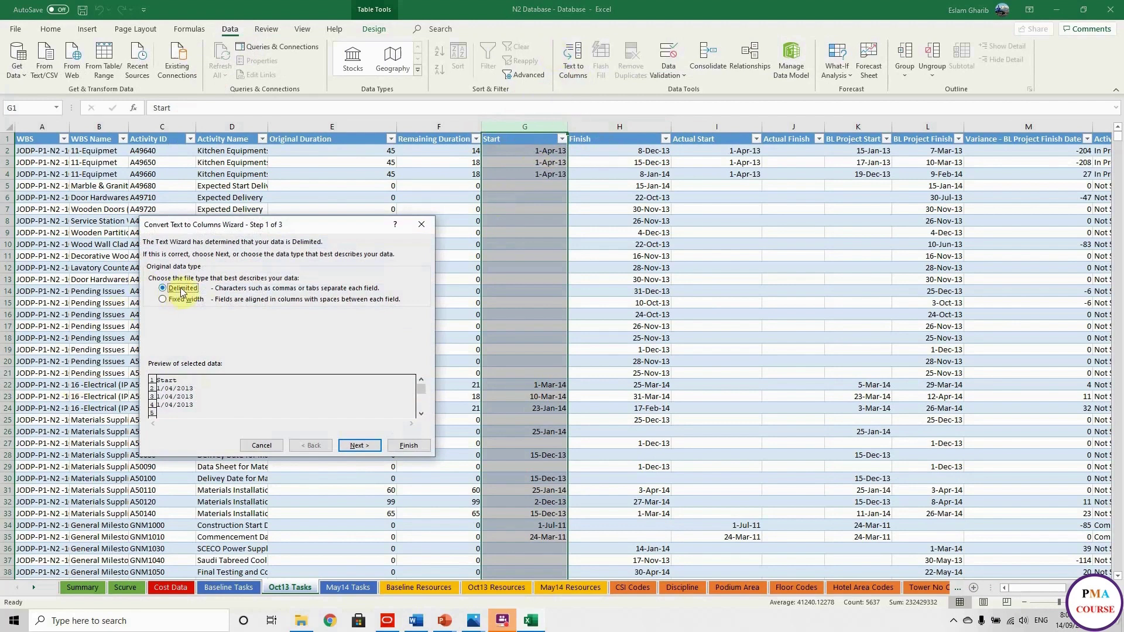
click(358, 445)
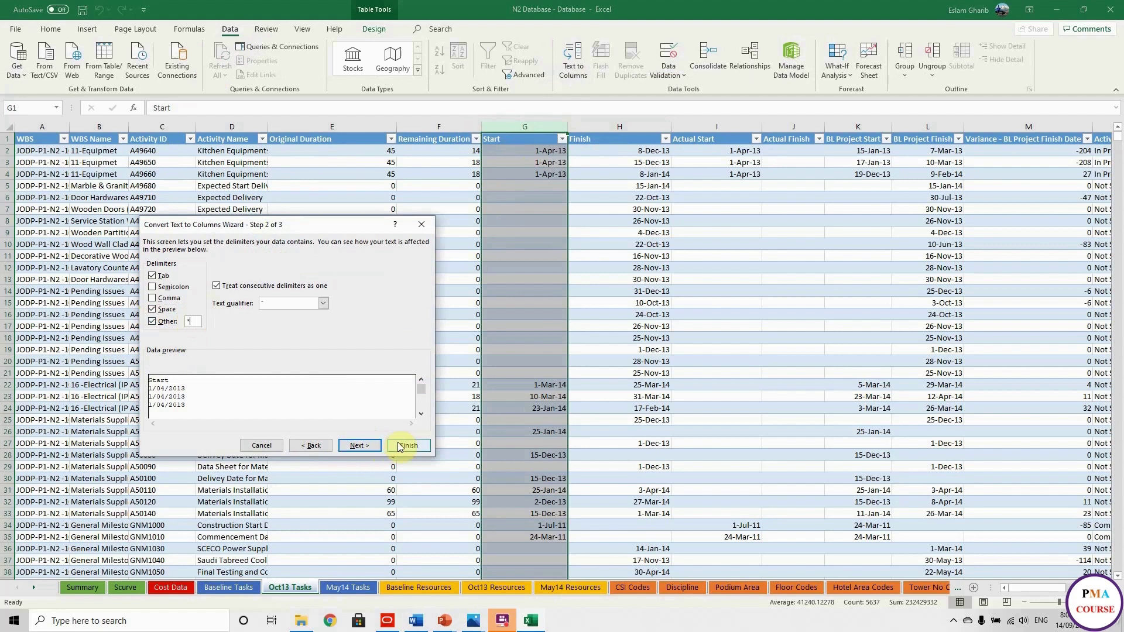
click(416, 227)
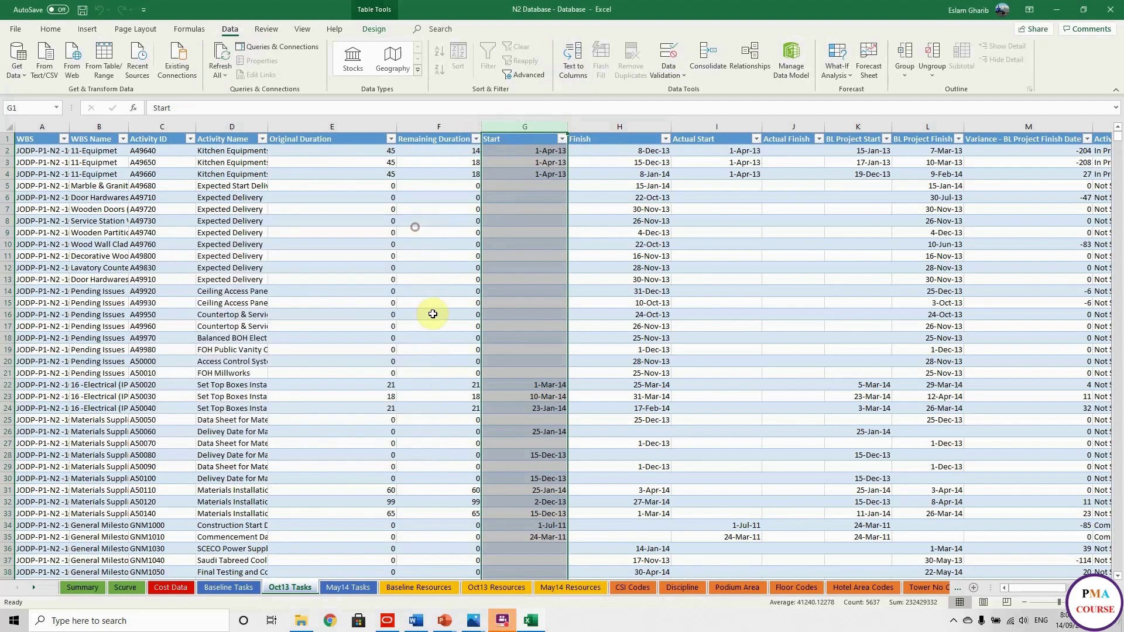
click(432, 315)
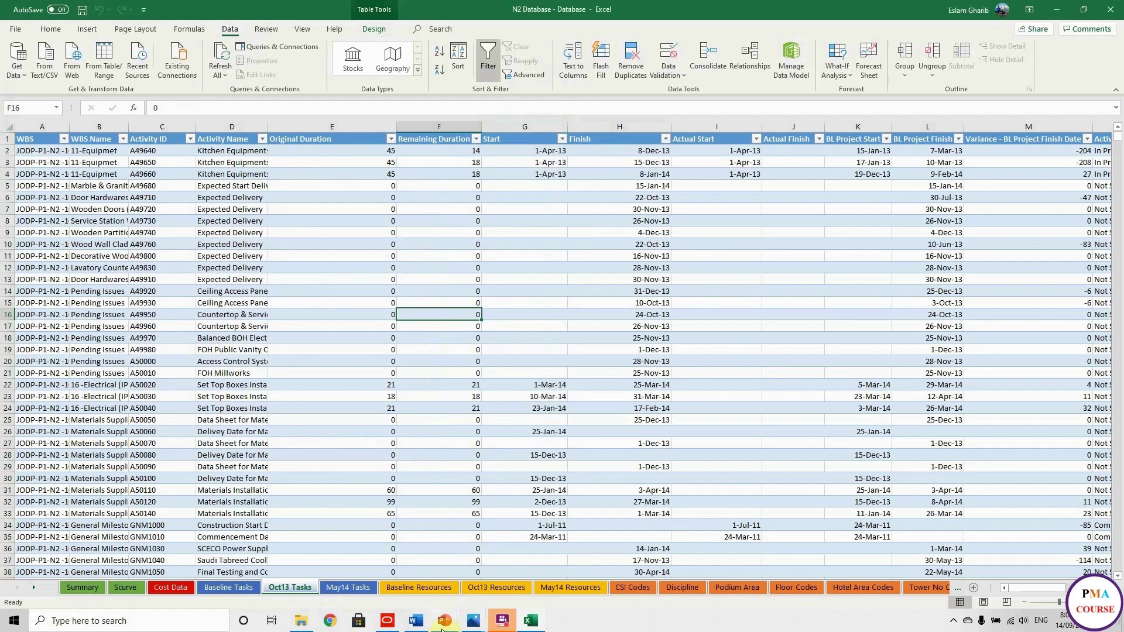
mouse_move(443, 624)
click(513, 587)
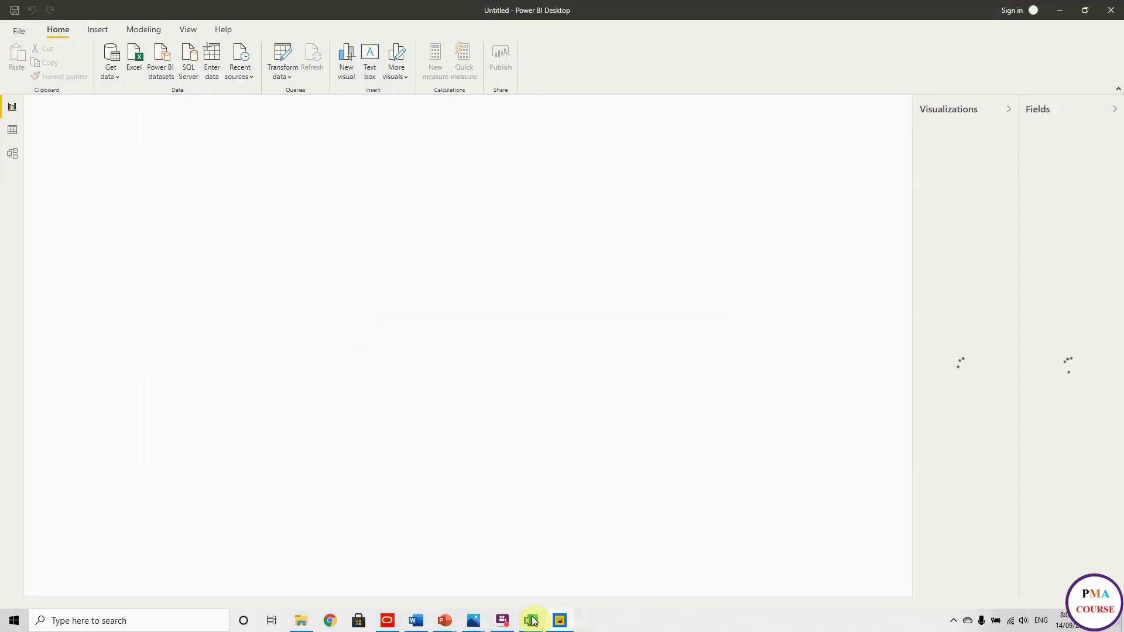
Save the N2 Database workbook in Excel and minimize it to switch to Power BI Desktop
click(532, 620)
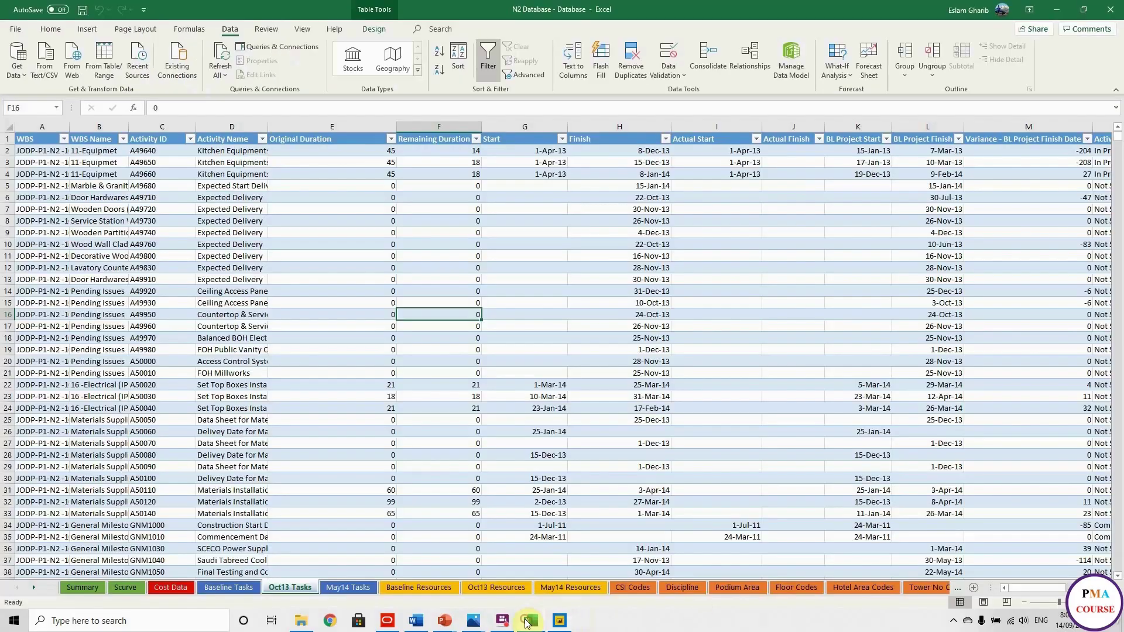
click(252, 233)
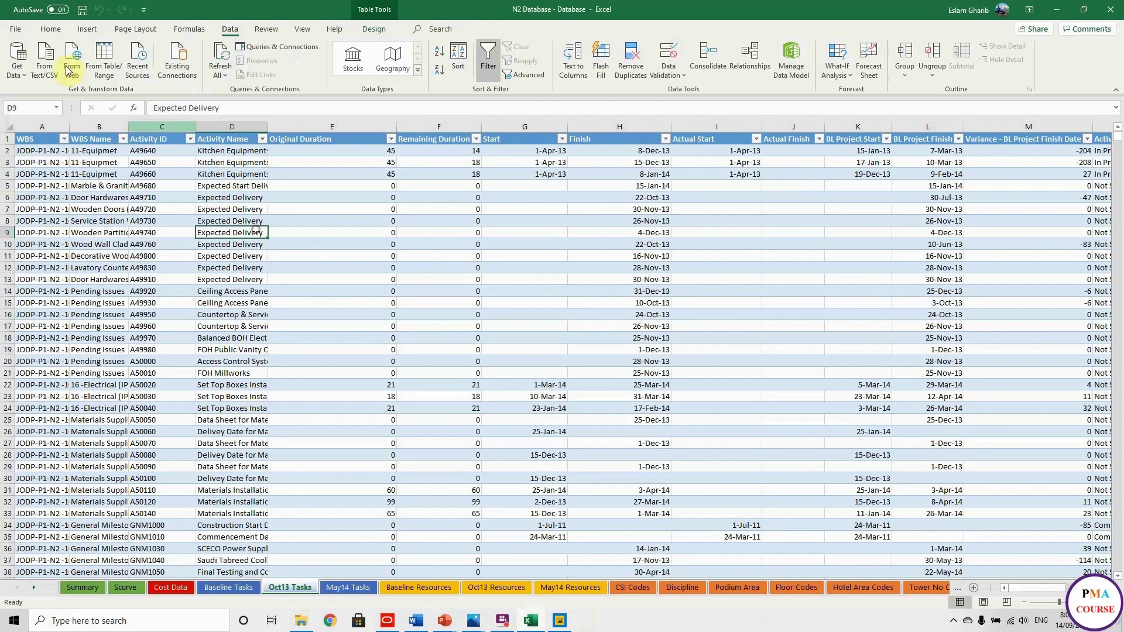
click(83, 11)
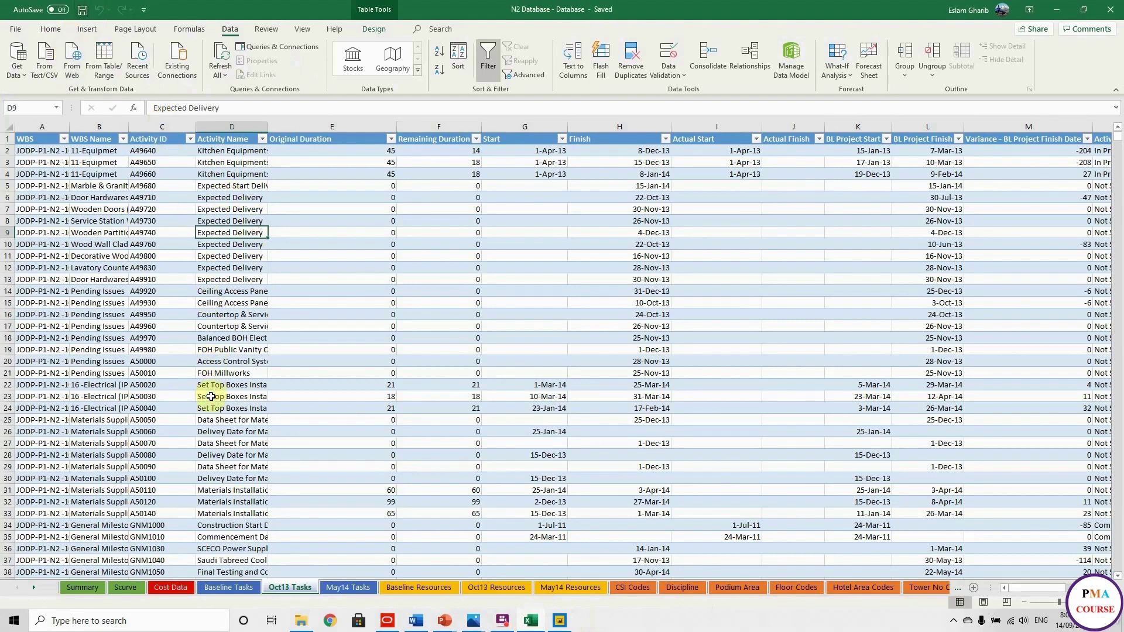
click(612, 388)
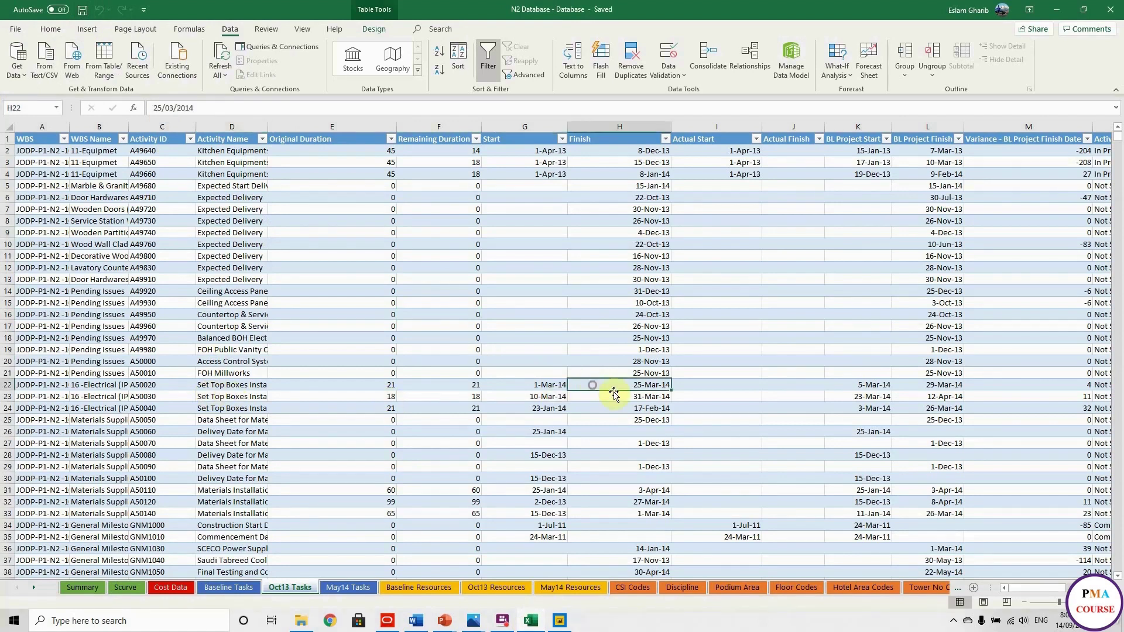
click(1057, 9)
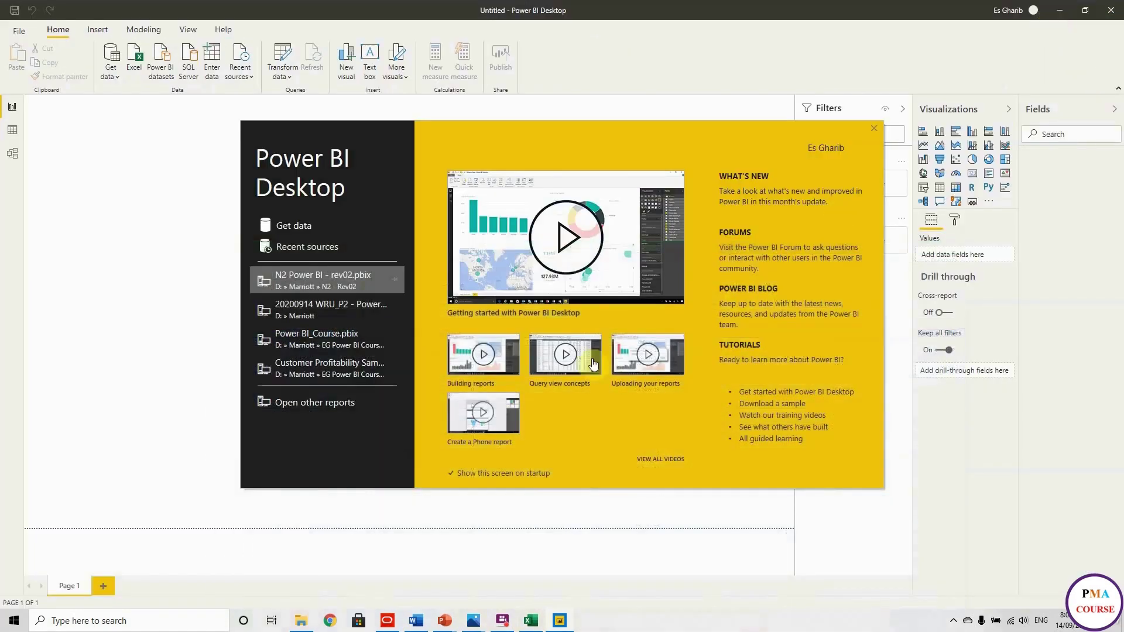
Dismiss the start screen and connect the blank report to the Excel workbook N2 Database - Database.xlsx
click(876, 129)
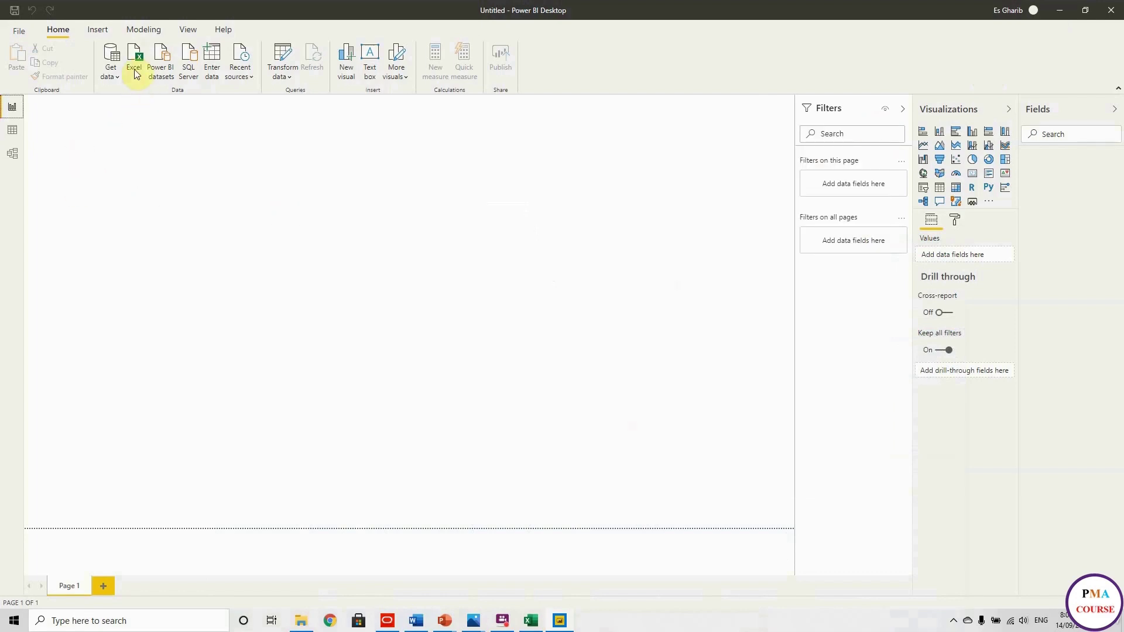
click(110, 69)
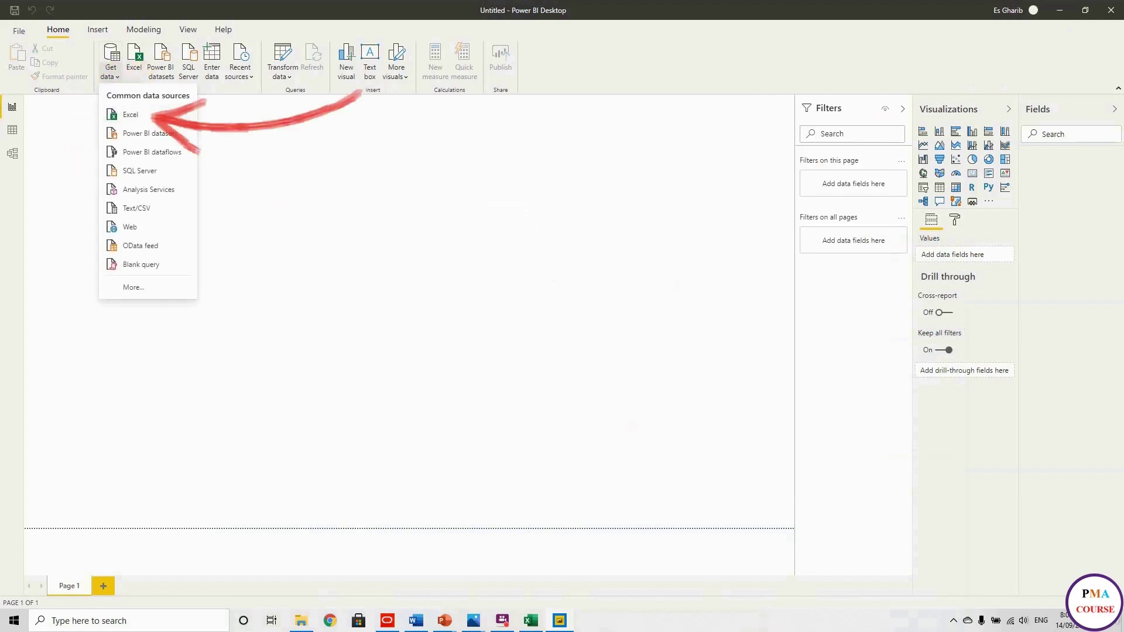
click(131, 114)
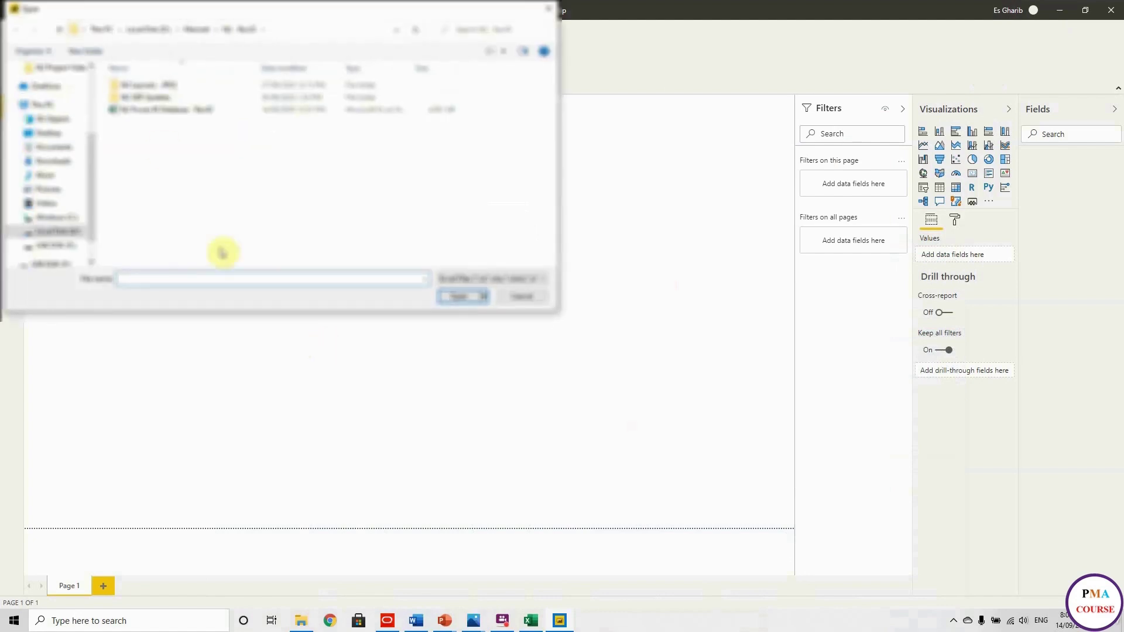
double_click(201, 111)
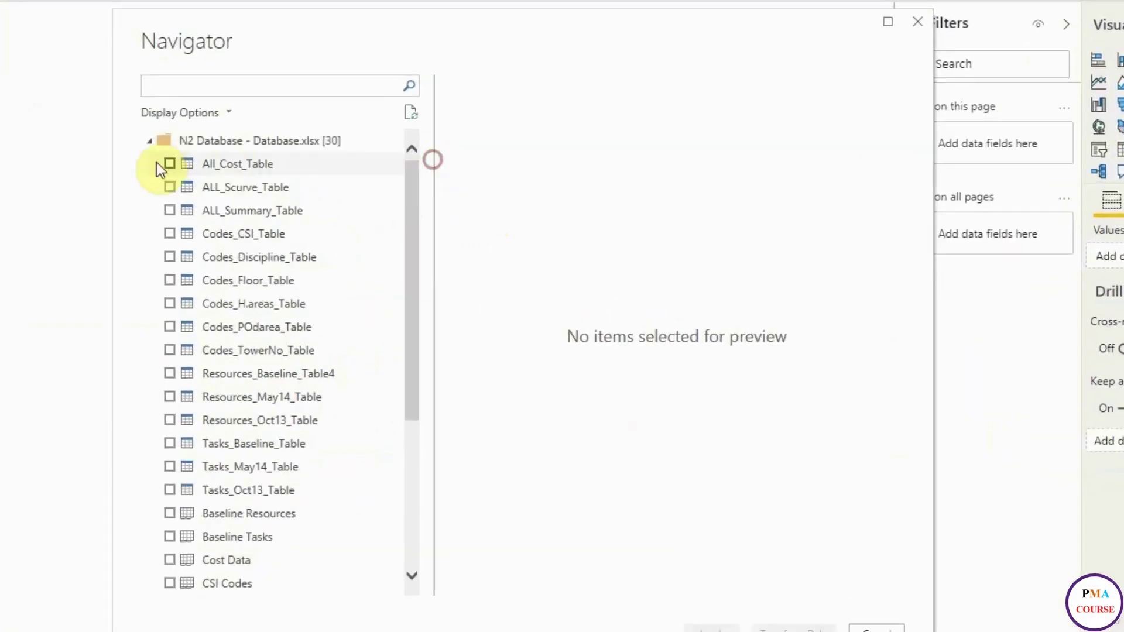
Select All_Cost_Table, ALL_Scurve_Table, ALL_Summary_Table, Codes_CSI_Table and Codes_Discipline_Table for import
click(166, 164)
click(170, 188)
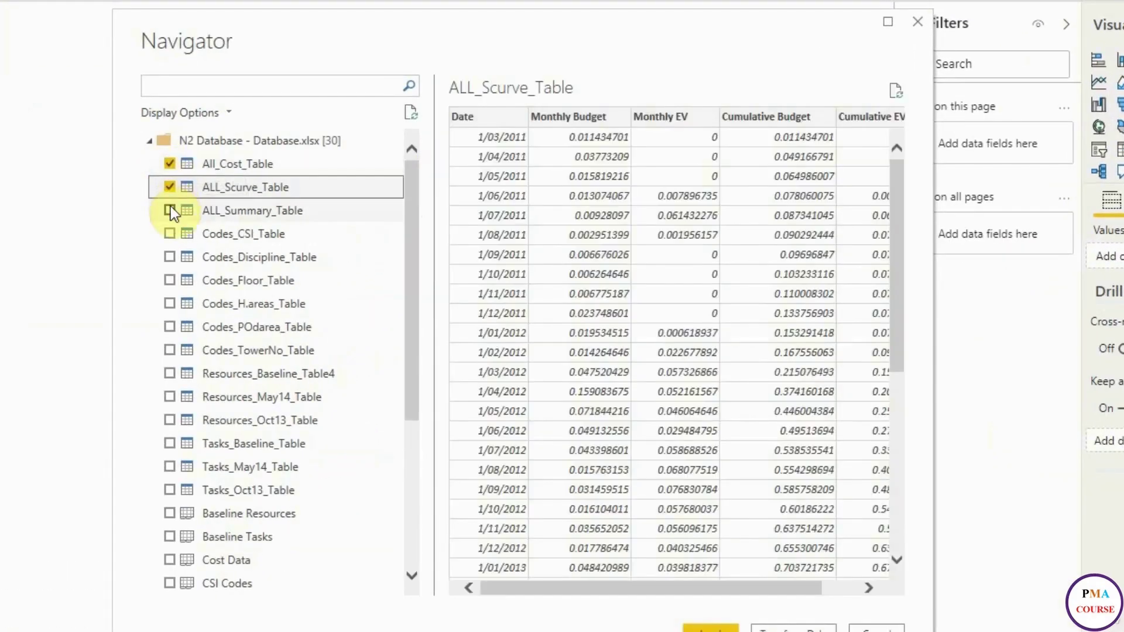
click(169, 210)
click(169, 233)
click(170, 257)
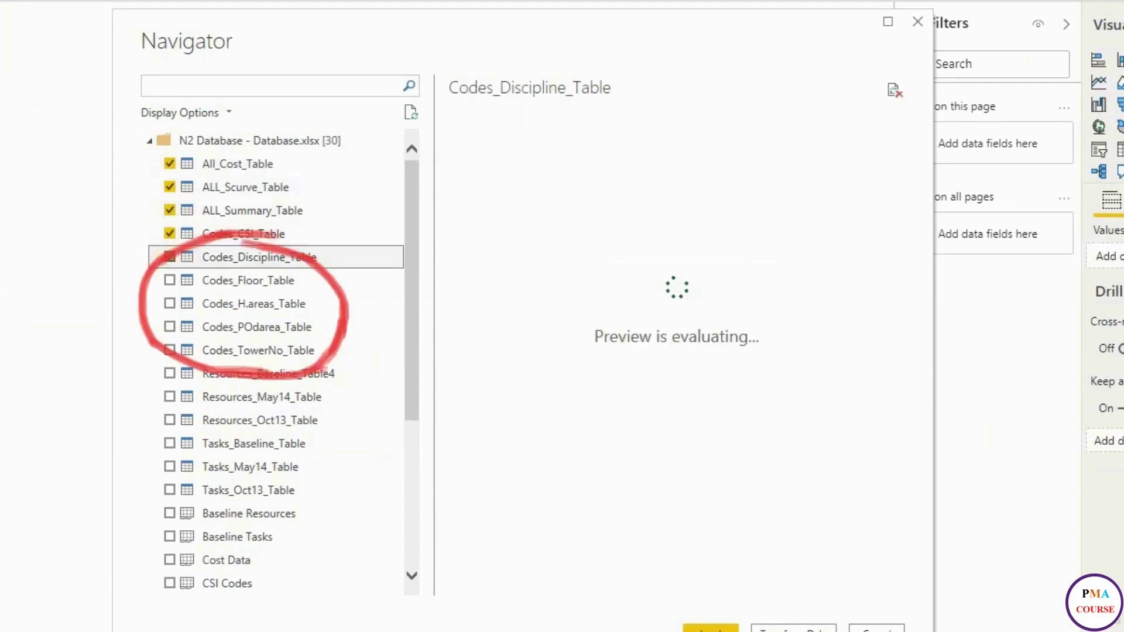
Add Codes_Floor_Table, Codes_H.areas_Table, Codes_POdarea_Table and Codes_TowerNo_Table to the tables selected for import
scroll(246, 539, down, 4)
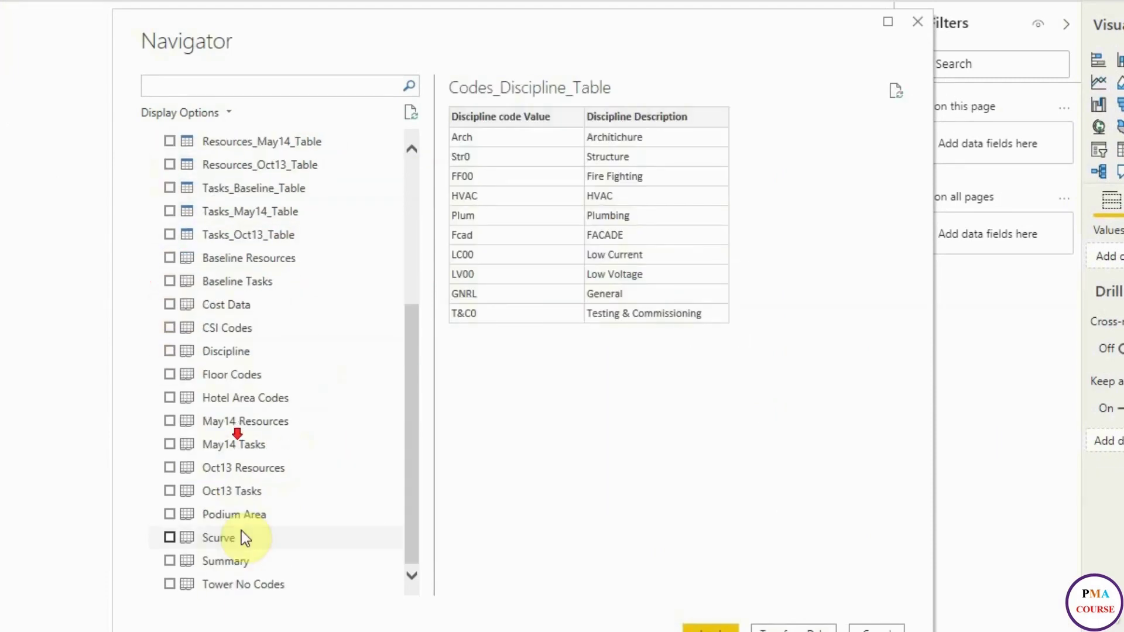
scroll(226, 497, up, 4)
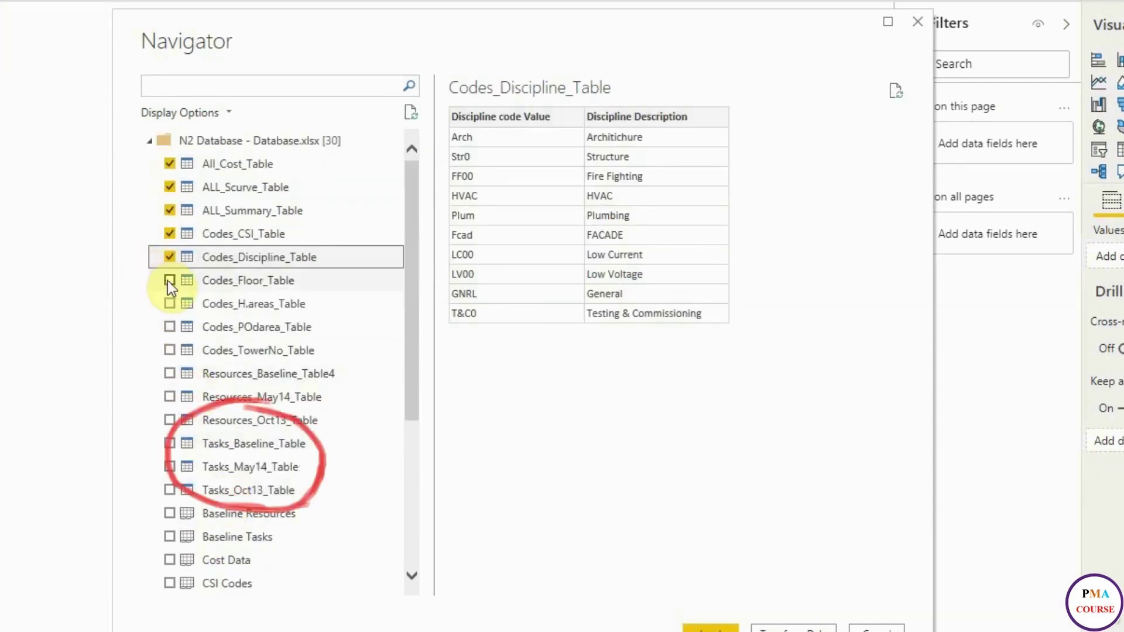
click(169, 281)
click(170, 304)
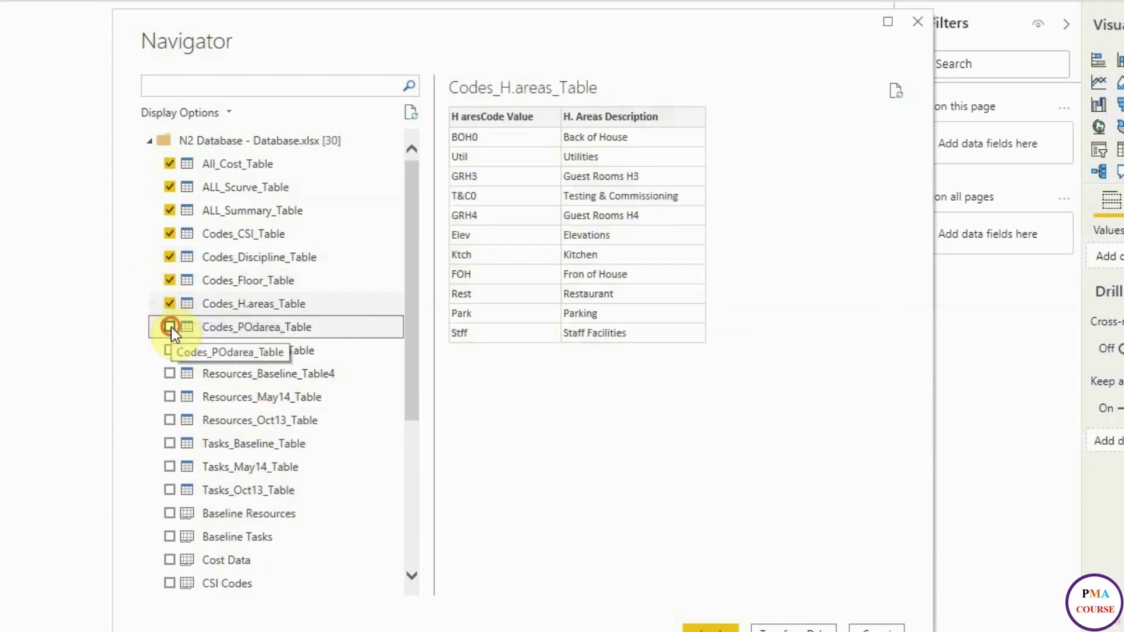
click(170, 328)
click(169, 350)
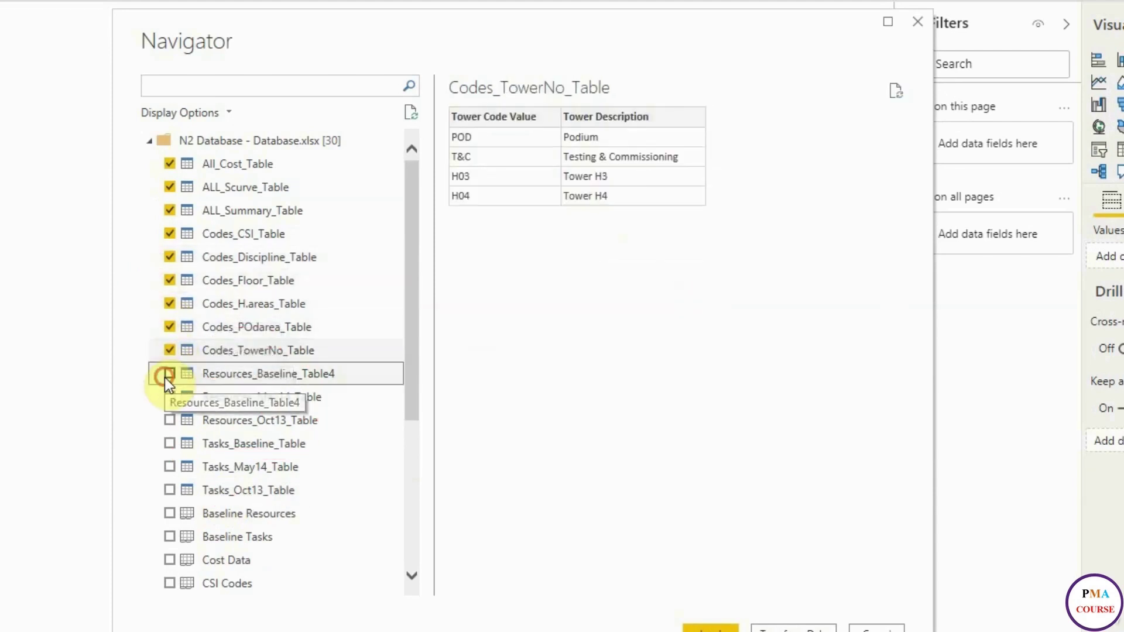
Add Resources_Baseline_Table4, Resources_May14_Table, Resources_Oct13_Table, Tasks_Baseline_Table, Tasks_May14_Table and Tasks_Oct13_Table to the import selection
click(168, 375)
click(169, 397)
click(169, 419)
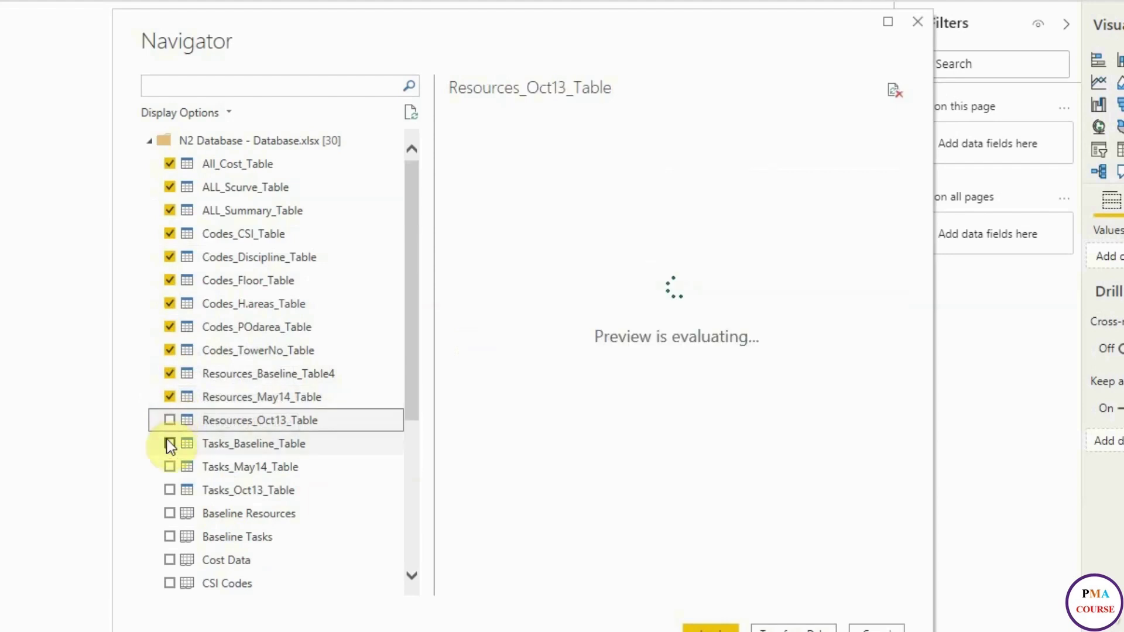
click(169, 420)
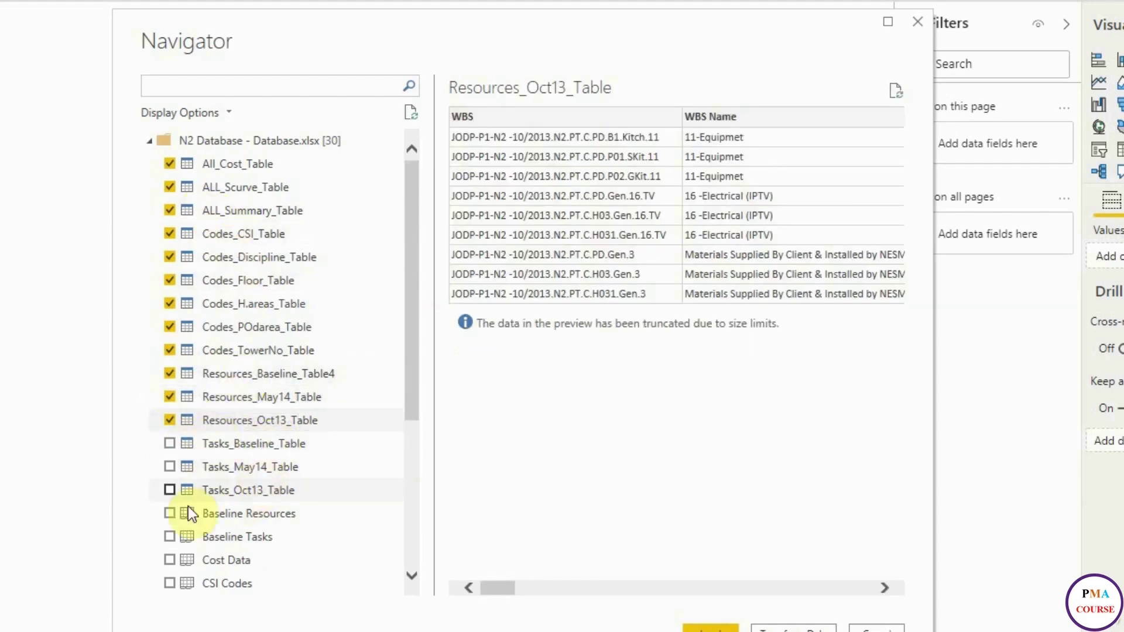
click(169, 444)
click(170, 467)
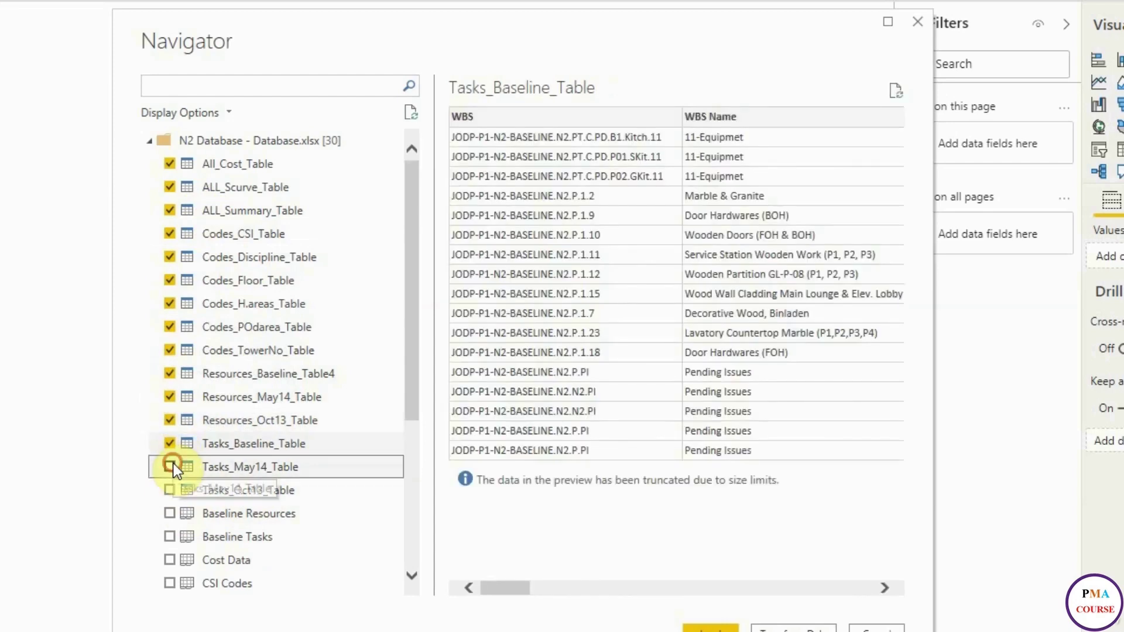
click(171, 490)
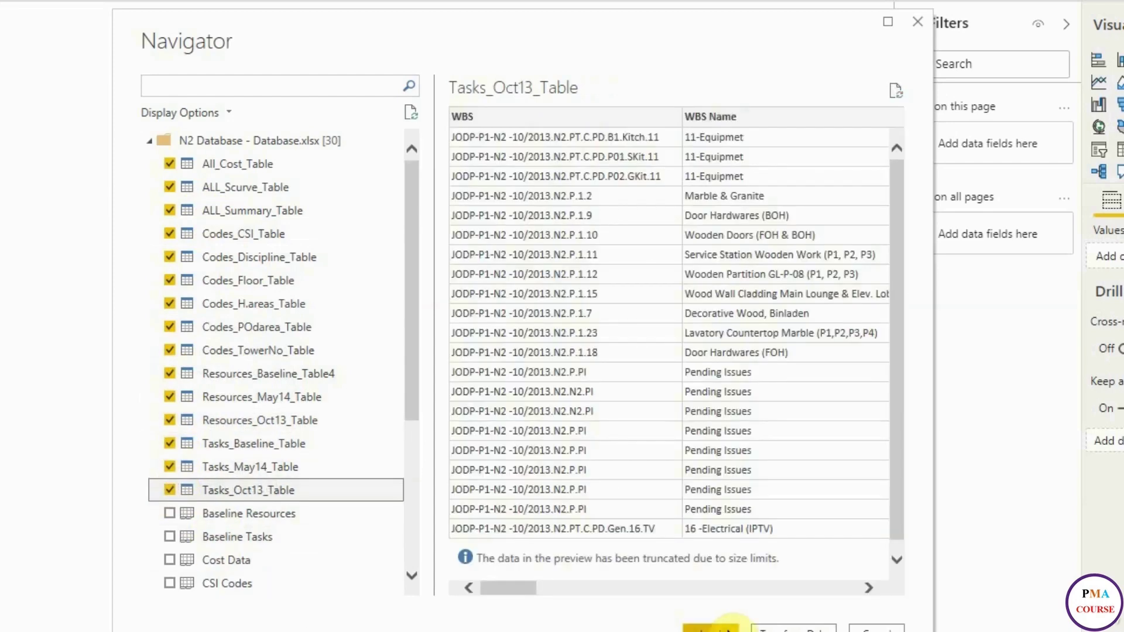
Load the fifteen selected tables into the report and widen the Fields pane so their full names are readable
click(723, 628)
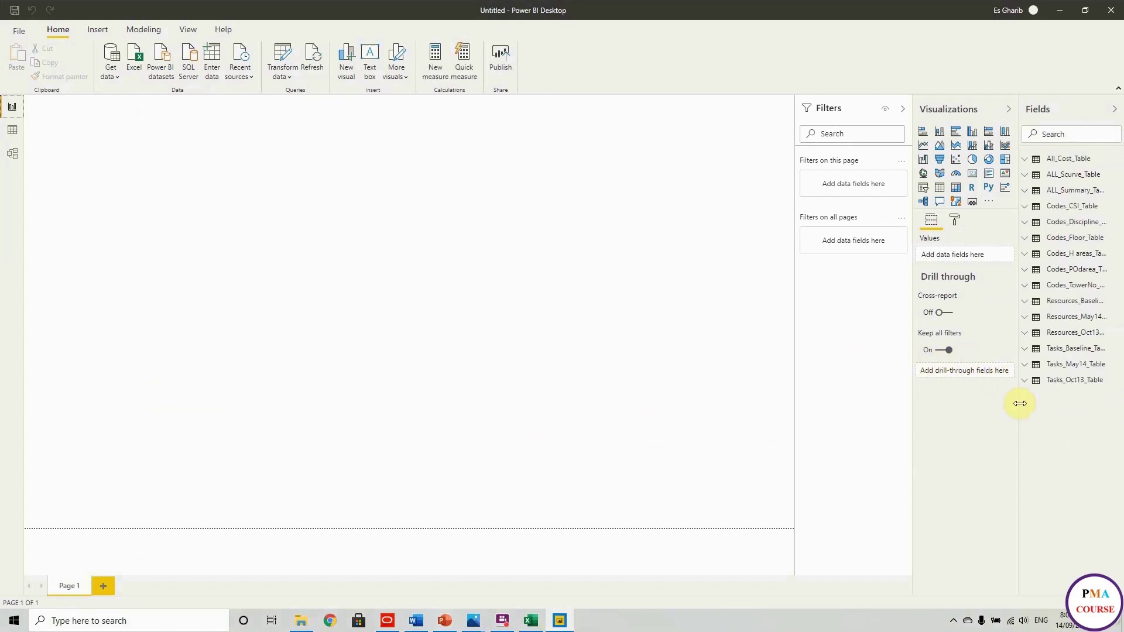
drag(1019, 408, 949, 406)
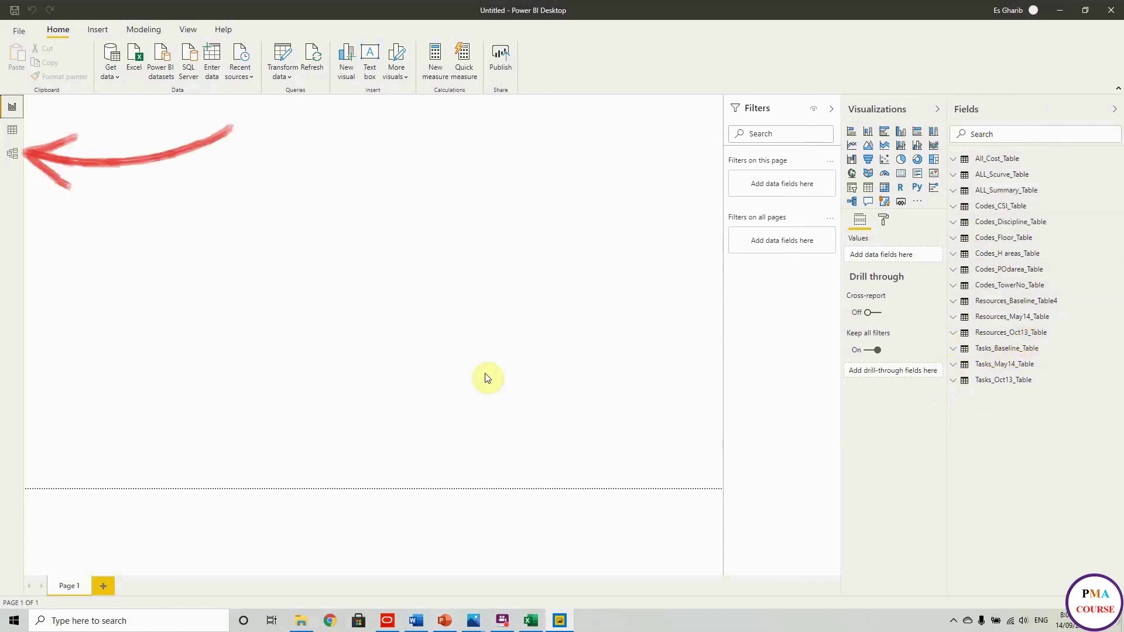
Show the relationship model diagram, collapse the Fields and Properties panes, and fit the table layout into the enlarged canvas
click(11, 155)
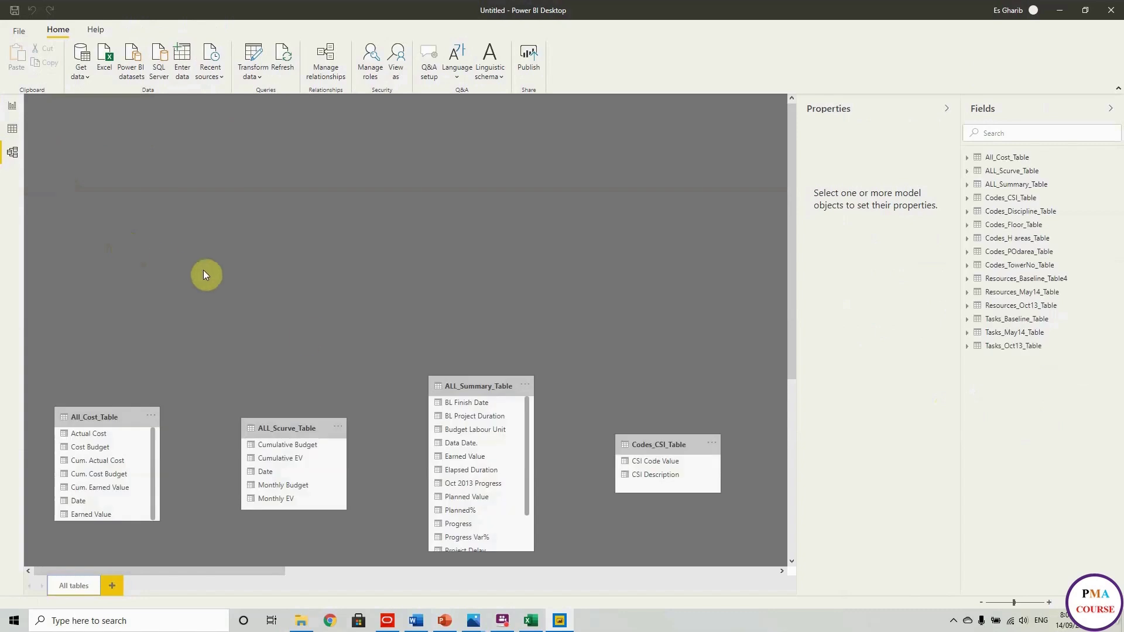
click(1111, 108)
click(1091, 108)
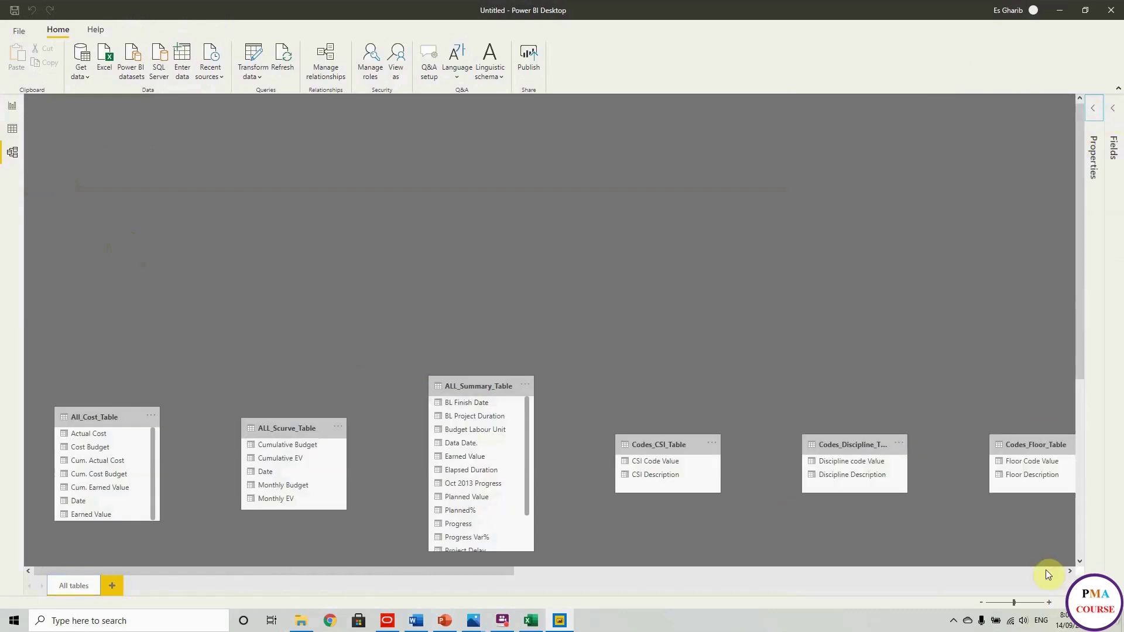
click(982, 603)
click(982, 603)
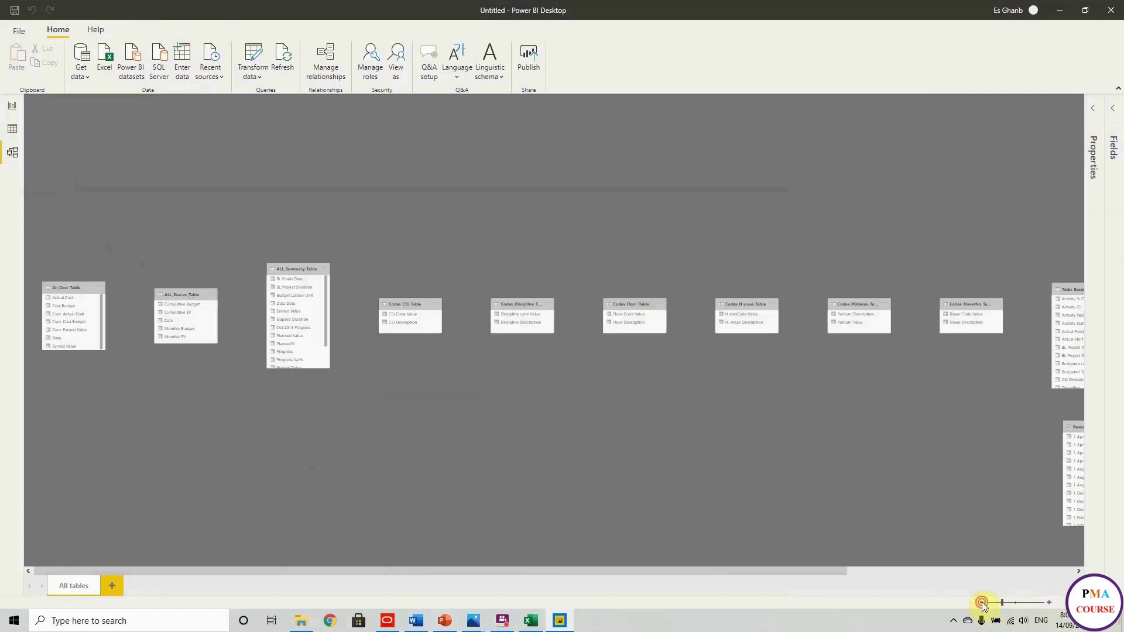
click(982, 603)
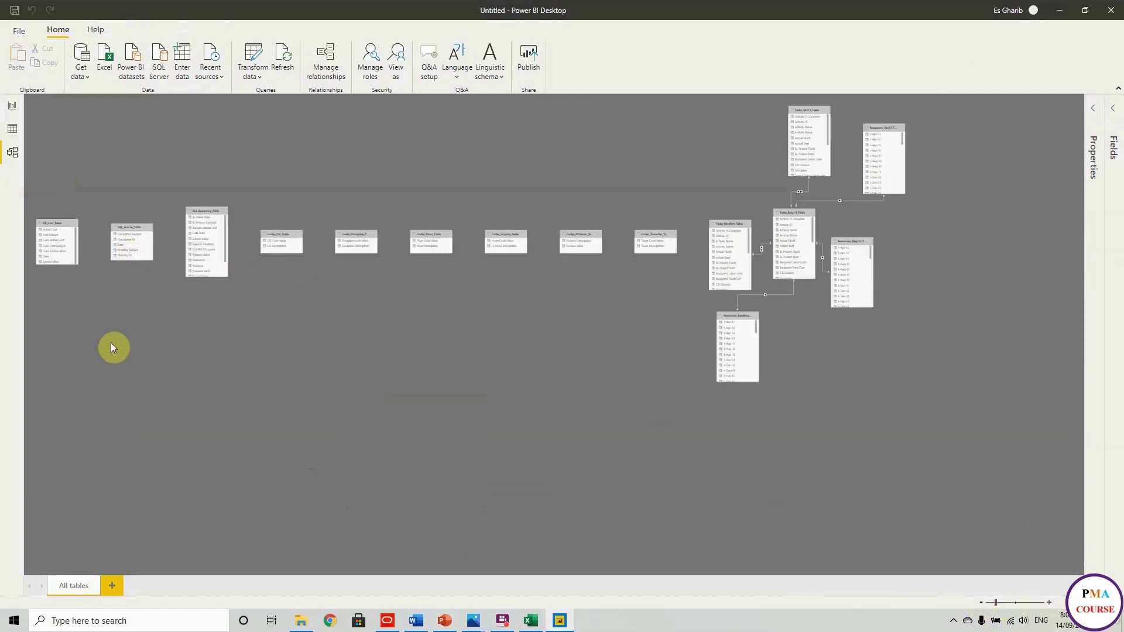
click(1049, 603)
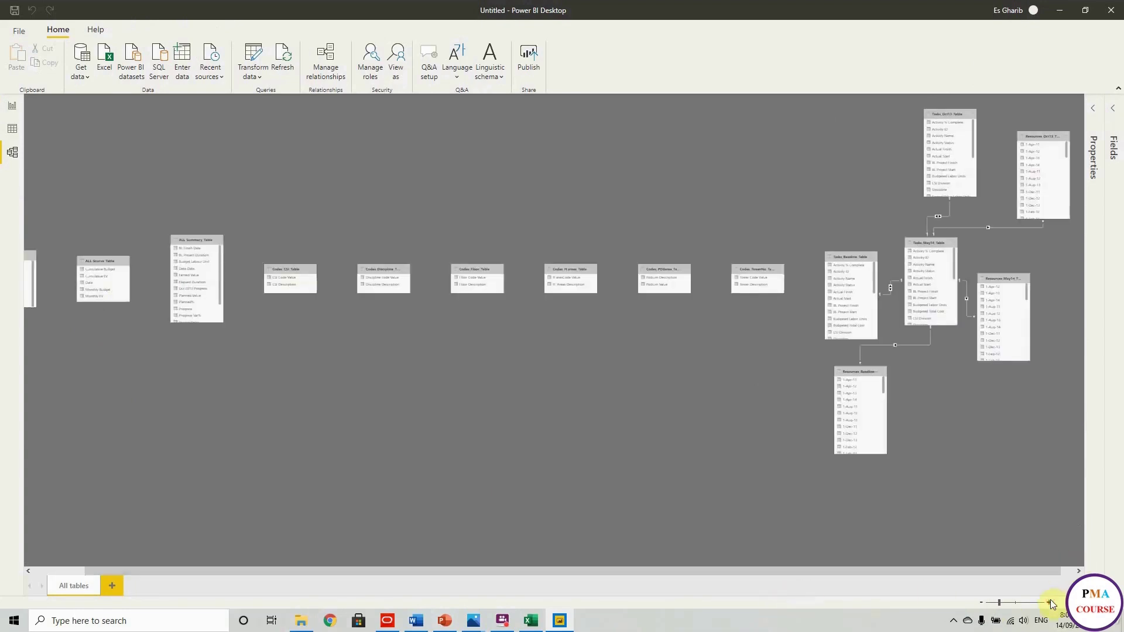